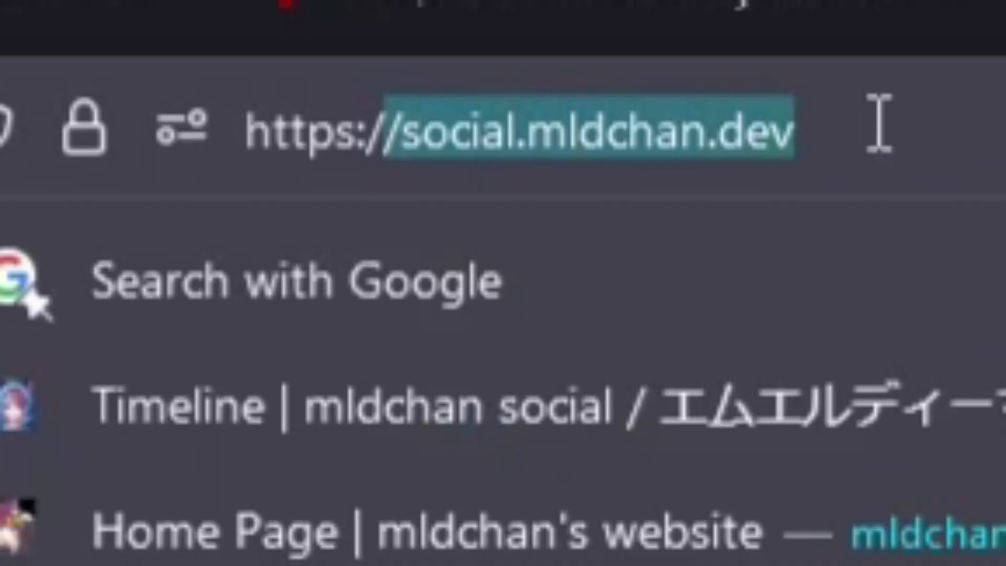
Load the instance's Sharkey landing page and highlight its title and description.
key("Right")
key("Return")
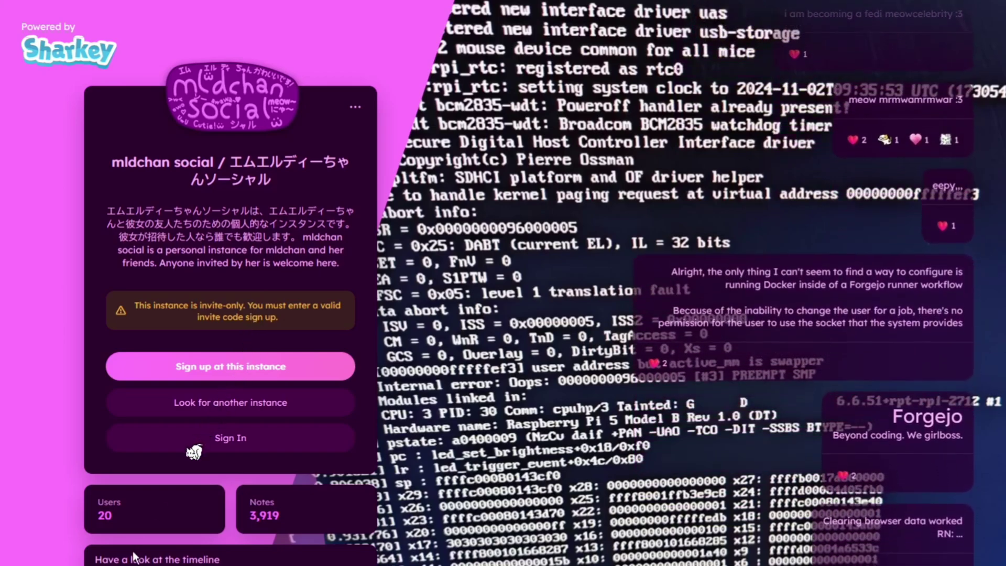
left_click_drag(111, 161, 290, 178)
left_click(289, 172)
left_click_drag(108, 210, 339, 263)
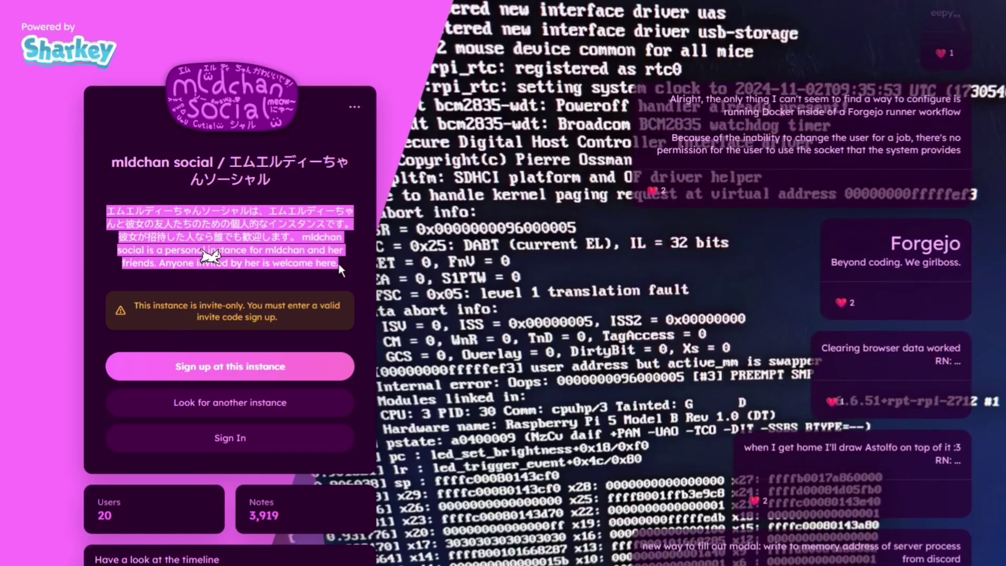
left_click(338, 262)
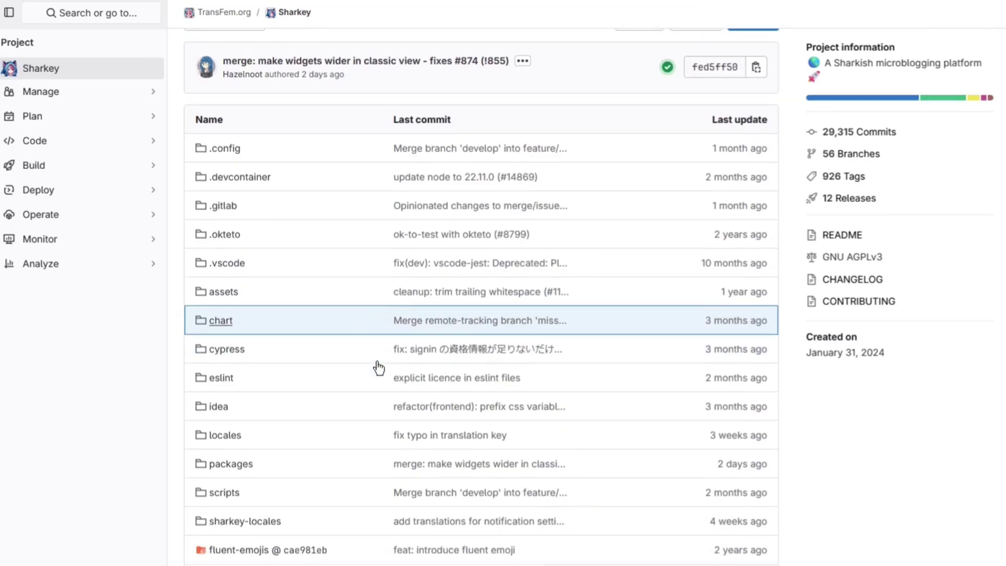
Scroll down the Sharkey repository page and highlight the README tagline.
scroll(379, 368, "down", 4)
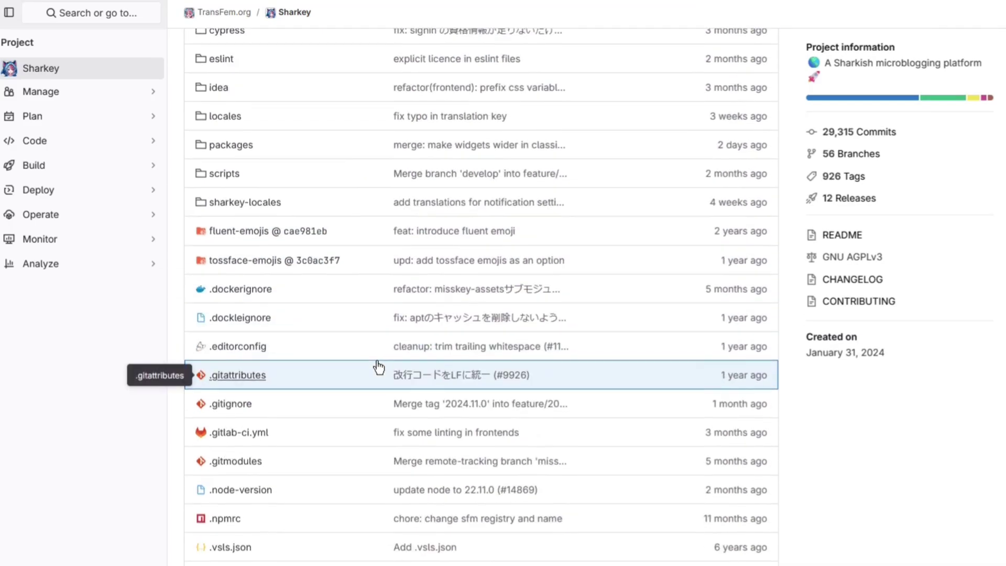
scroll(759, 436, "down", 6)
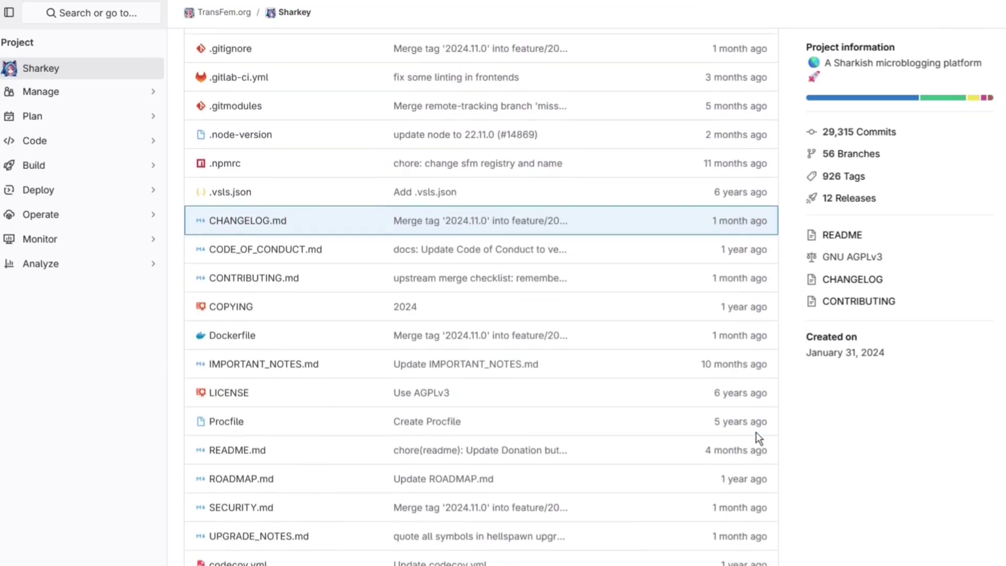
scroll(759, 437, "down", 15)
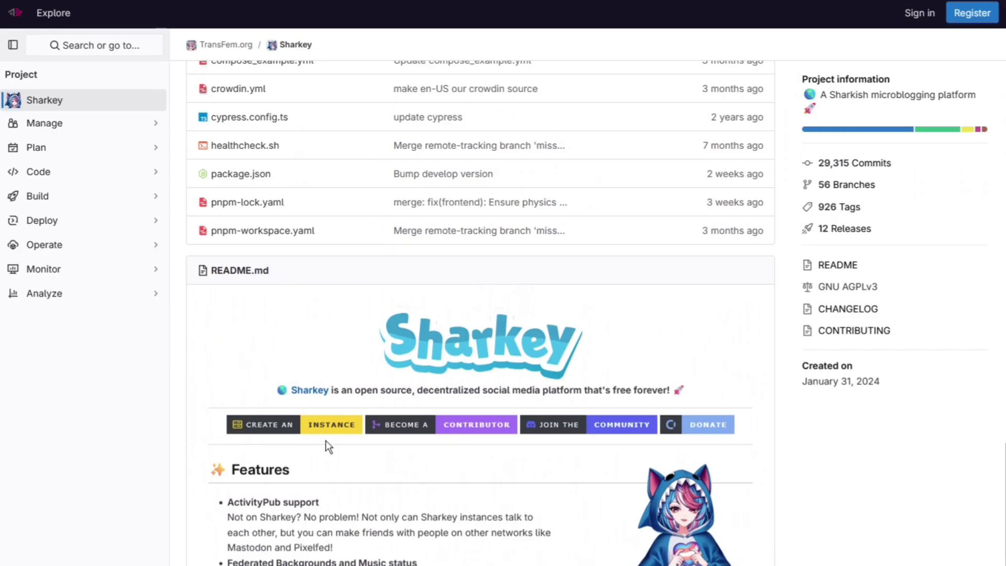
scroll(325, 440, "down", 2)
left_click_drag(339, 292, 686, 292)
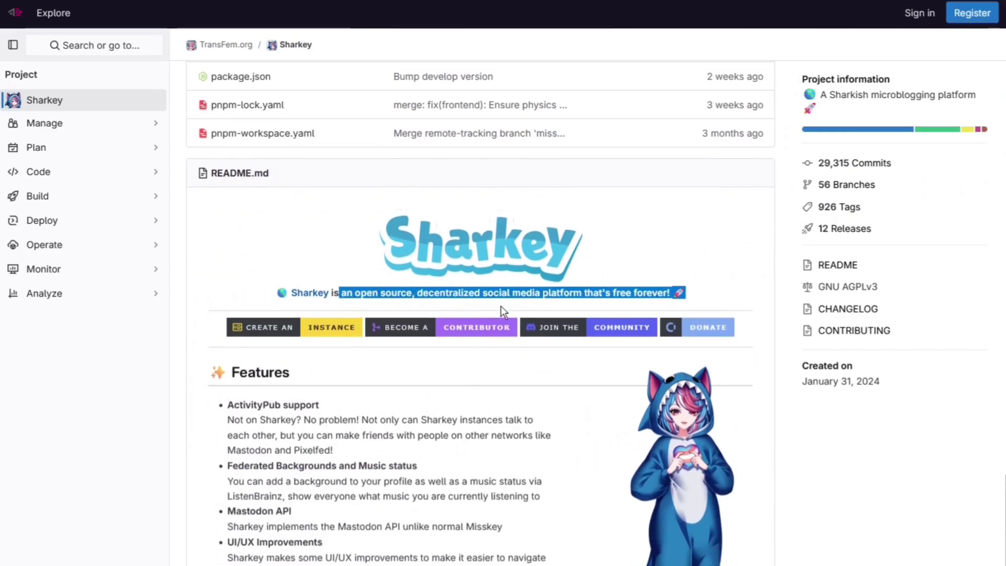
left_click_drag(502, 312, 505, 298)
left_click(690, 299)
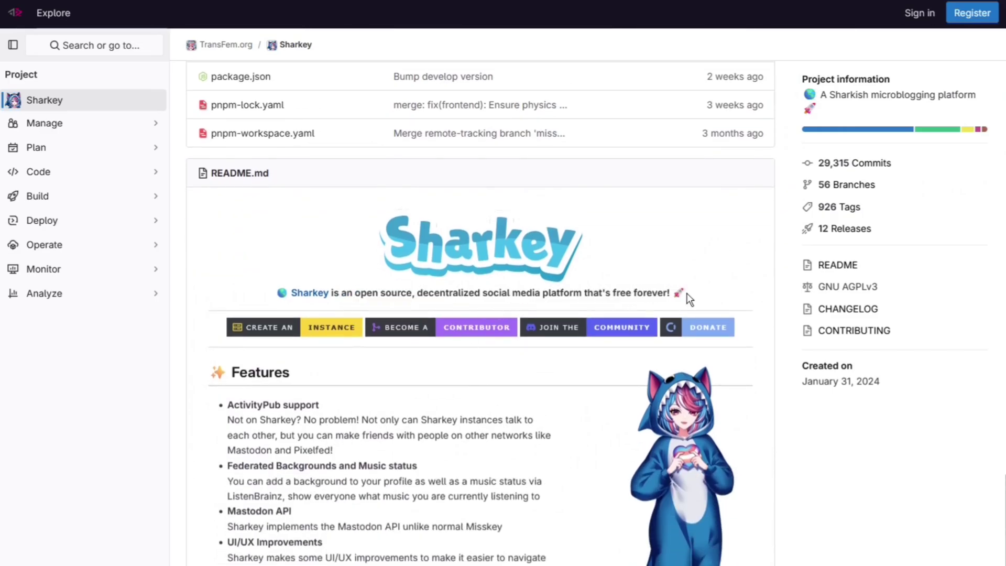
left_click_drag(667, 292, 353, 292)
left_click(370, 295)
Scroll further and highlight the README's Features list.
scroll(384, 309, "up", 5)
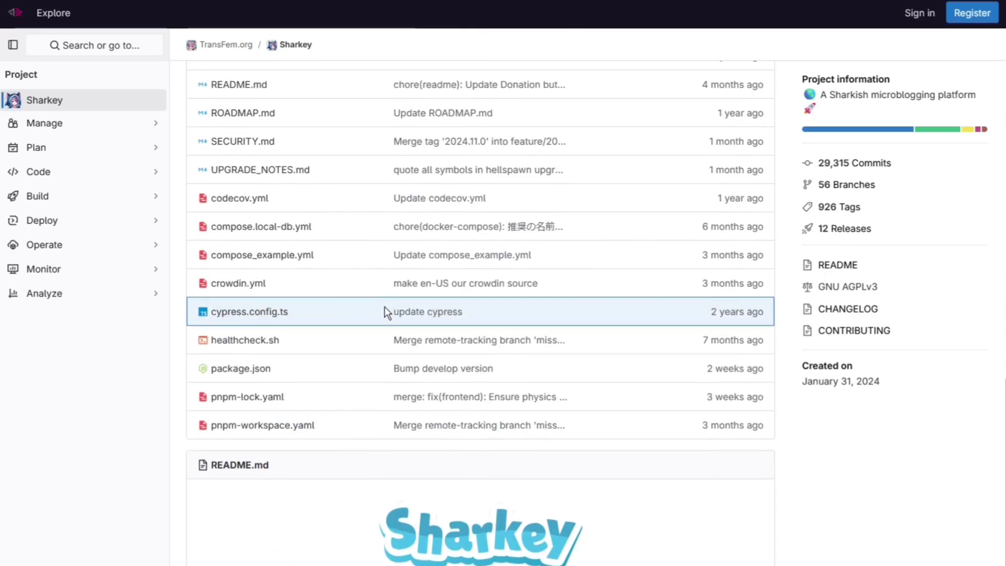
scroll(385, 309, "down", 6)
scroll(369, 448, "down", 1)
left_click_drag(508, 555, 235, 302)
left_click(234, 303)
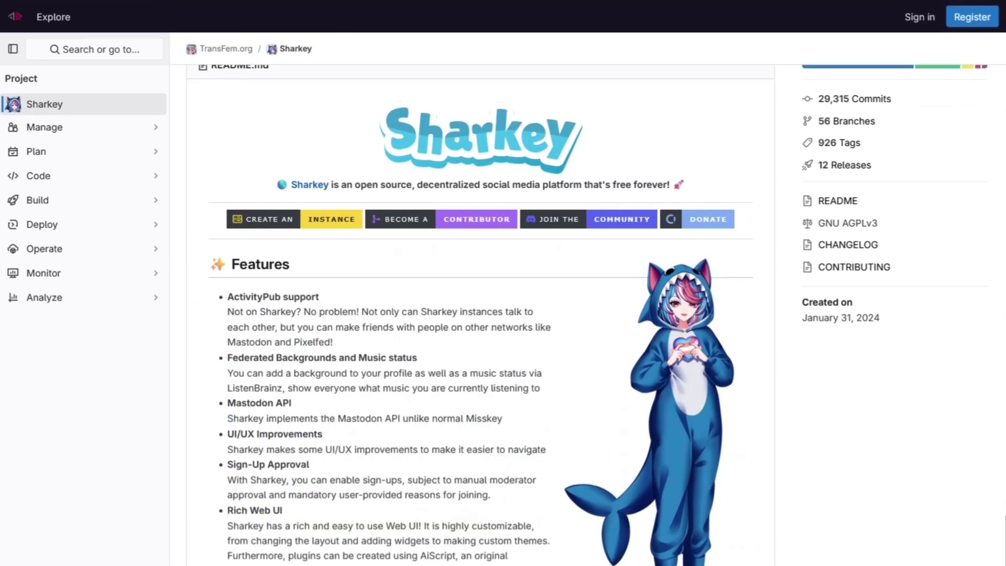
scroll(241, 315, "up", 10)
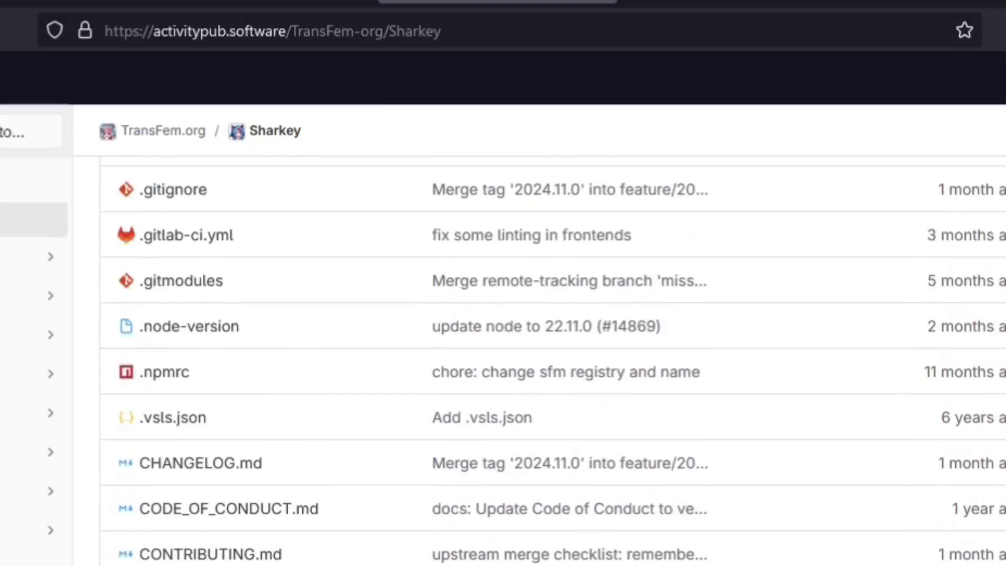
scroll(503, 335, "up", 8)
Highlight the repository's web address and project path in the address bar.
left_click_drag(121, 31, 444, 40)
key("Right")
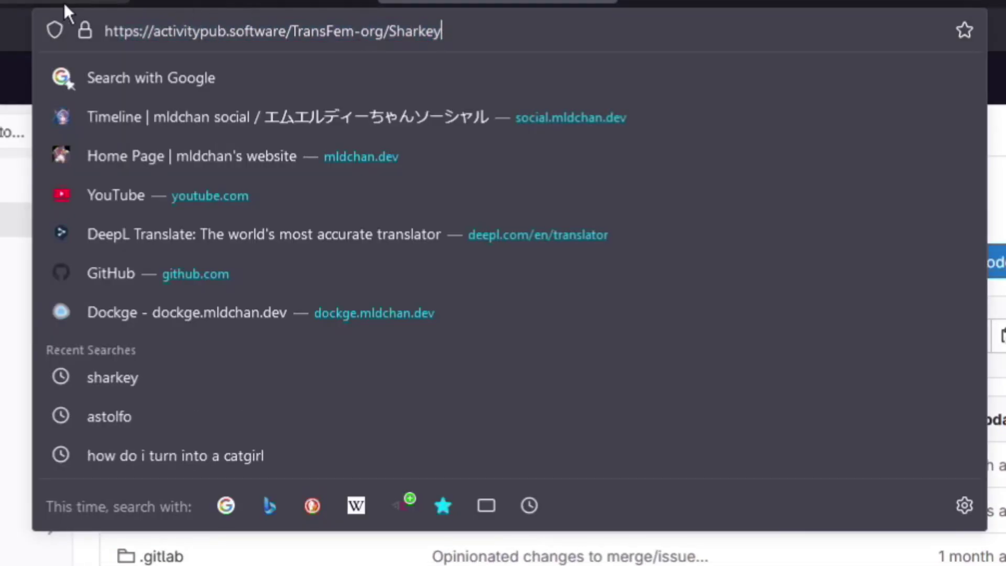
left_click_drag(155, 26, 344, 41)
key("End")
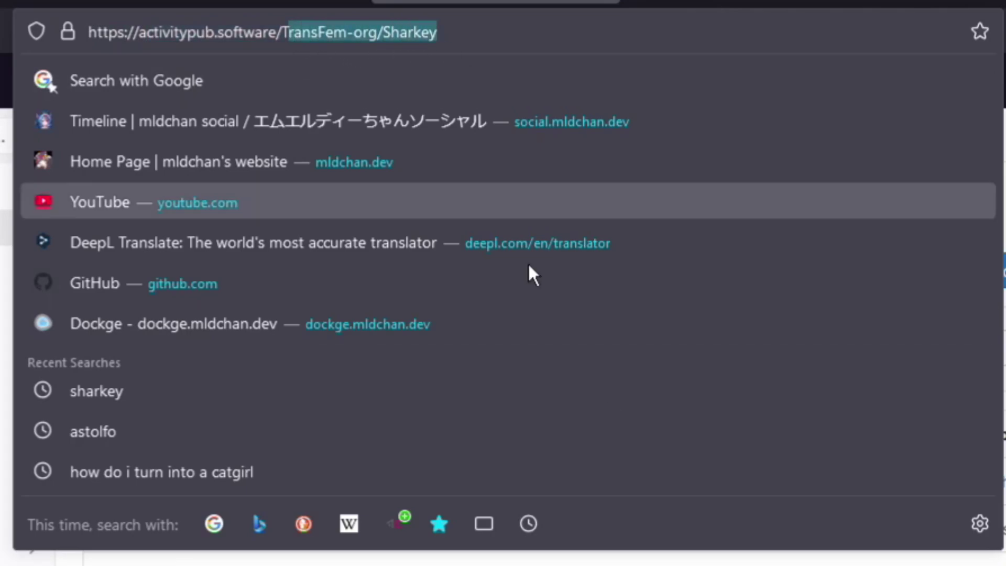
key("Escape")
Check the branch list without switching, then scroll the develop branch file list.
left_click(175, 269)
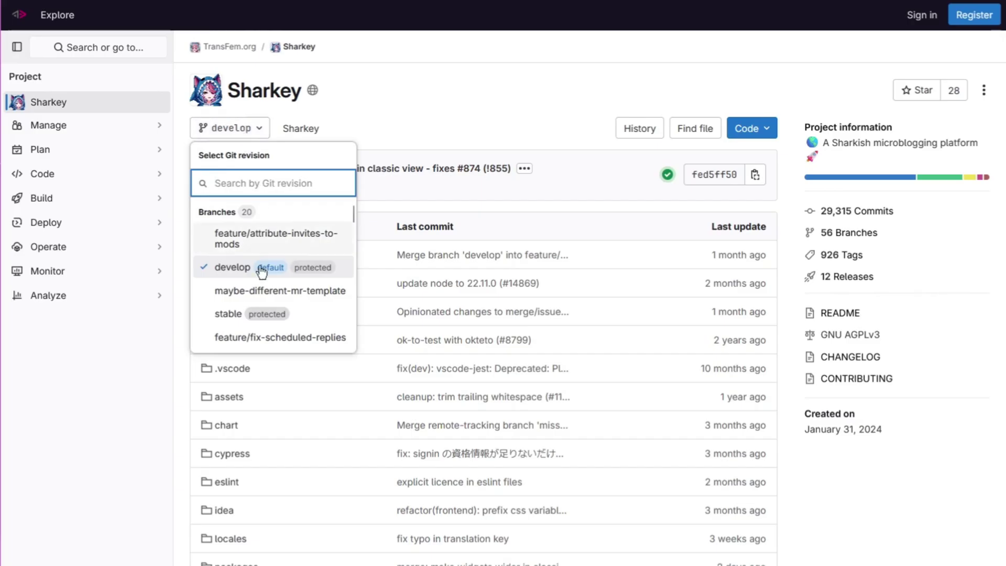
double_click(301, 100)
scroll(267, 144, "down", 13)
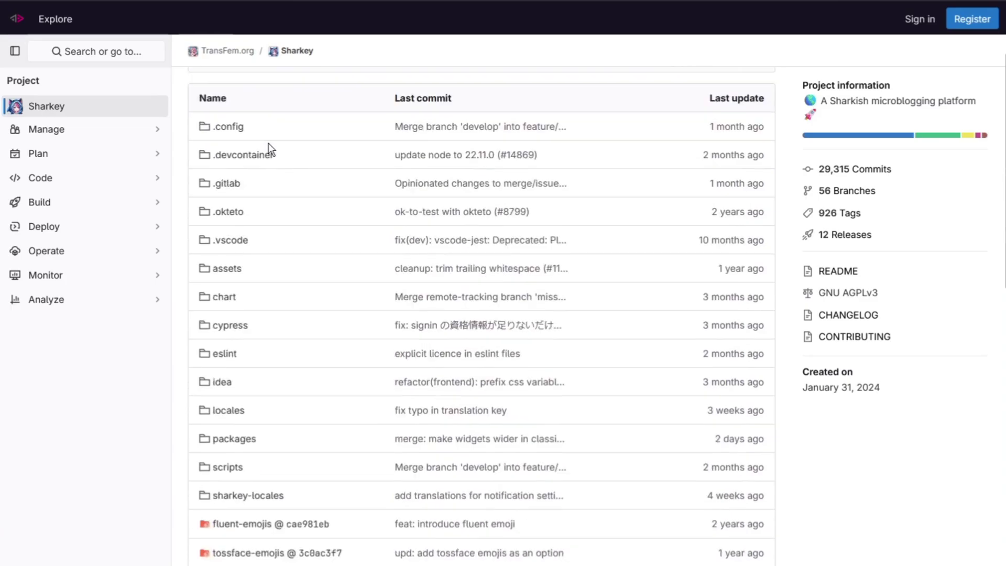
scroll(270, 149, "up", 7)
scroll(270, 148, "down", 7)
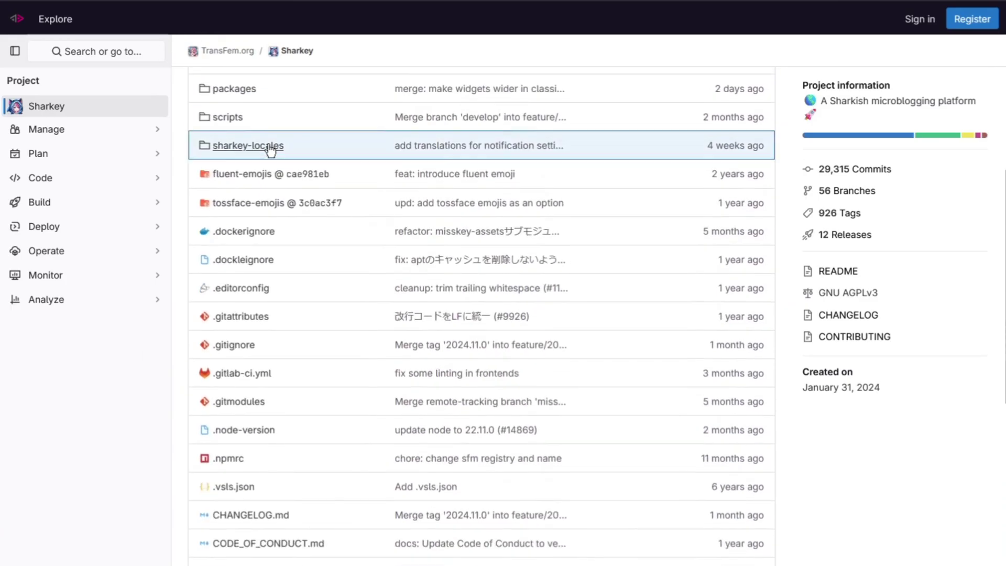
scroll(241, 139, "up", 13)
scroll(388, 271, "down", 14)
scroll(388, 387, "down", 11)
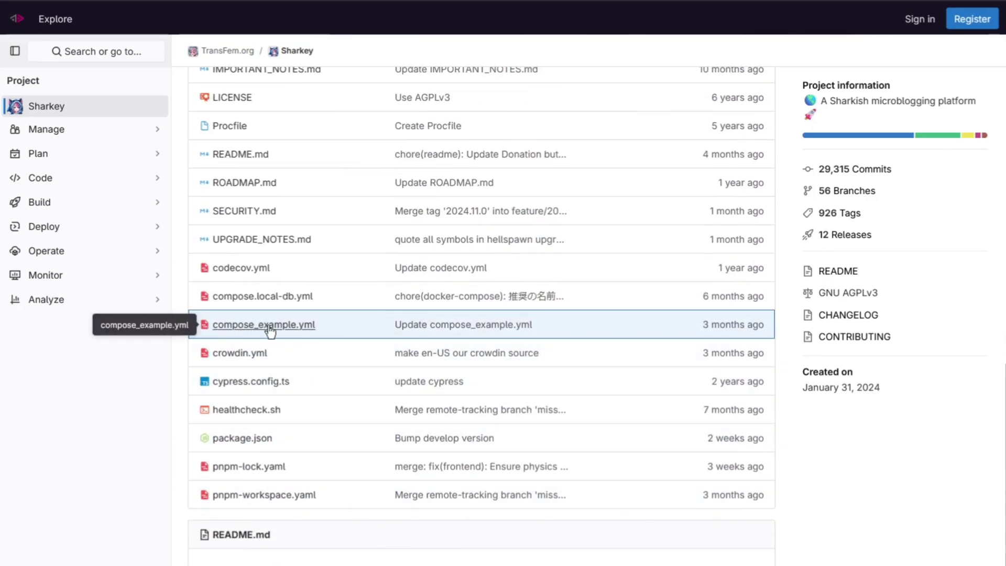
Open compose_example.yml and read through it, including the mcaptcha and web service lines.
left_click(270, 325)
scroll(263, 538, "down", 9)
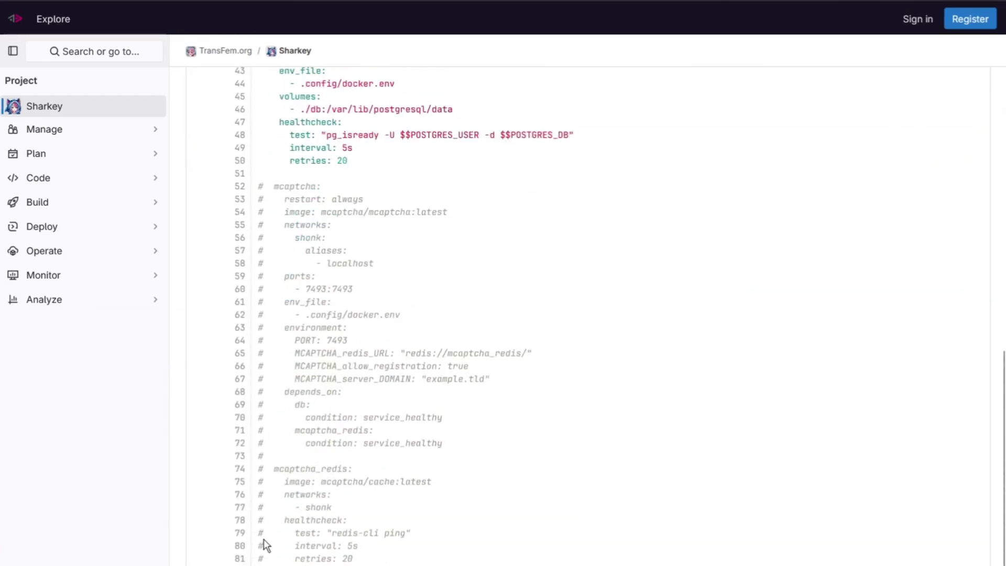
scroll(265, 538, "up", 7)
scroll(275, 369, "down", 7)
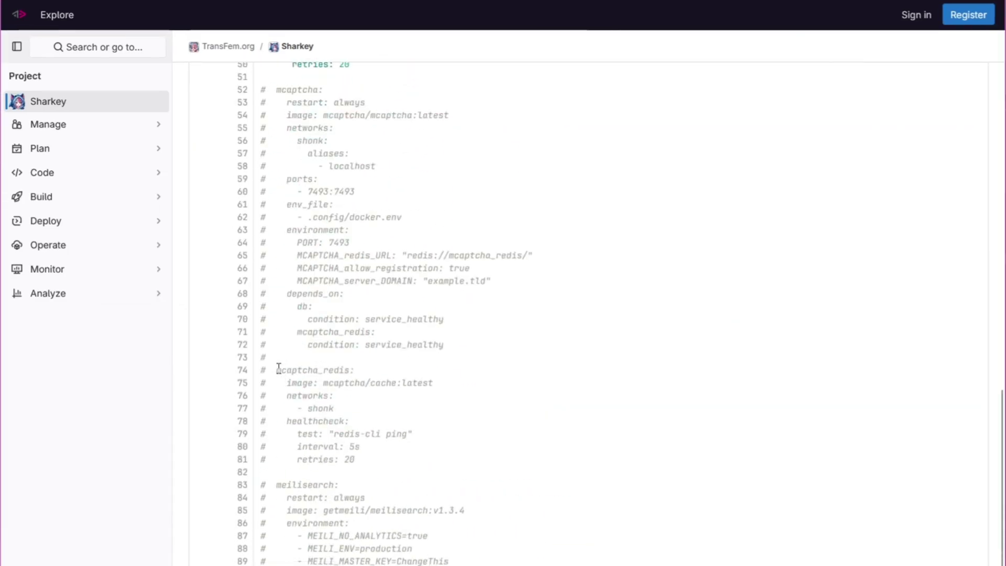
left_click_drag(449, 561, 259, 102)
left_click(425, 201)
scroll(425, 201, "up", 11)
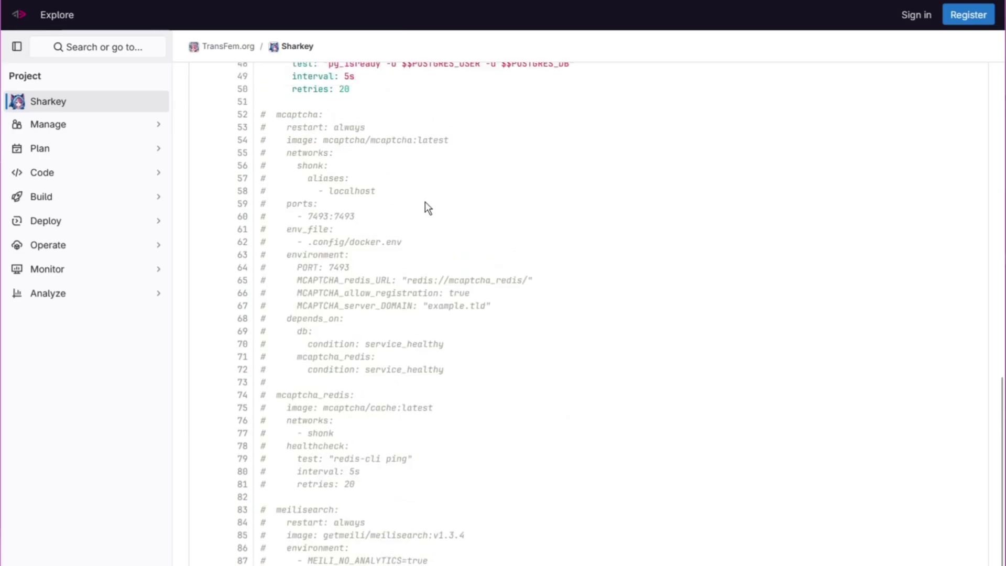
scroll(424, 202, "up", 4)
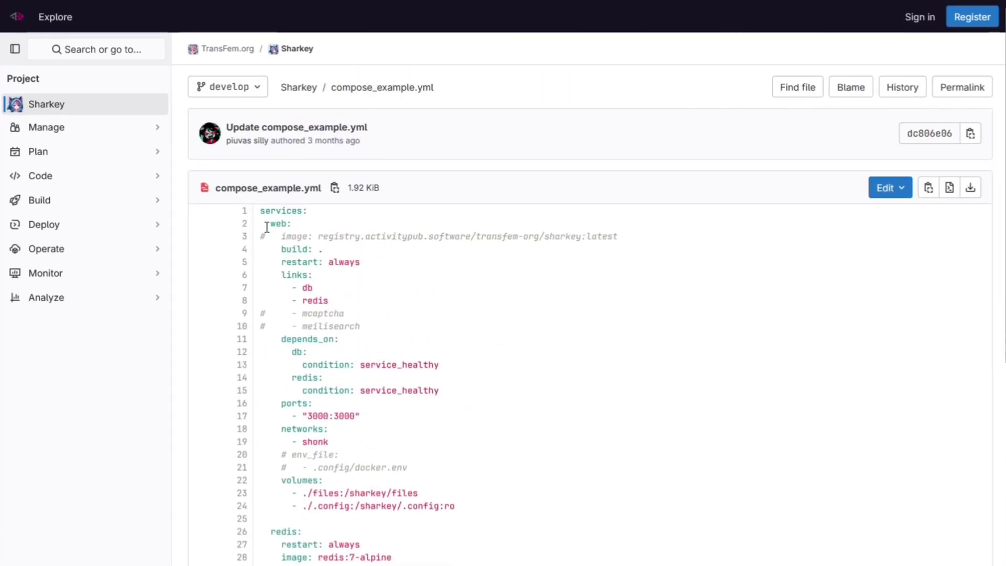
left_click_drag(267, 227, 455, 507)
left_click(363, 514)
Review the redis, db and web service settings, then download compose_example.yml.
scroll(364, 514, "down", 4)
left_click_drag(292, 388, 396, 563)
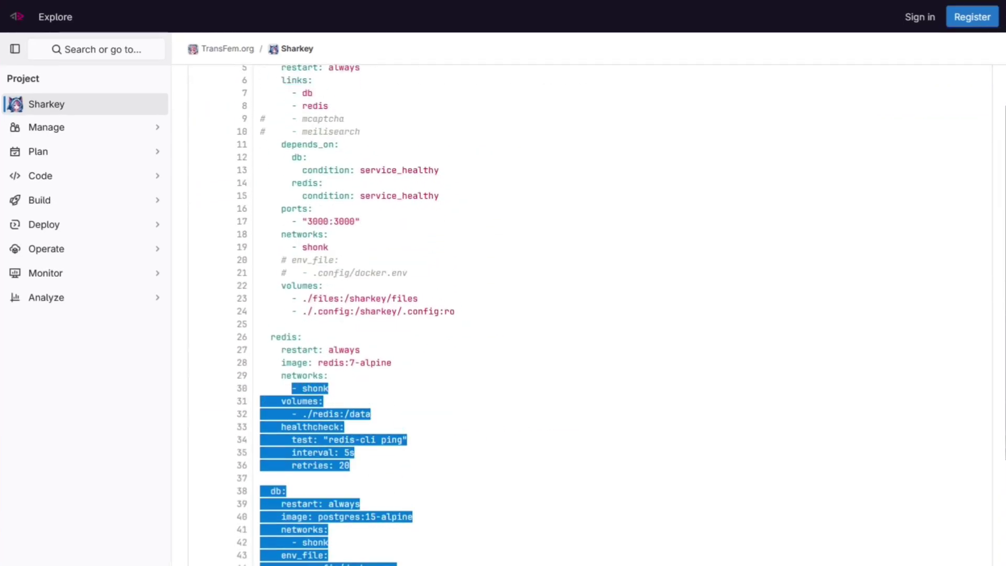
left_click(397, 560)
scroll(287, 276, "up", 4)
left_click_drag(266, 237, 372, 380)
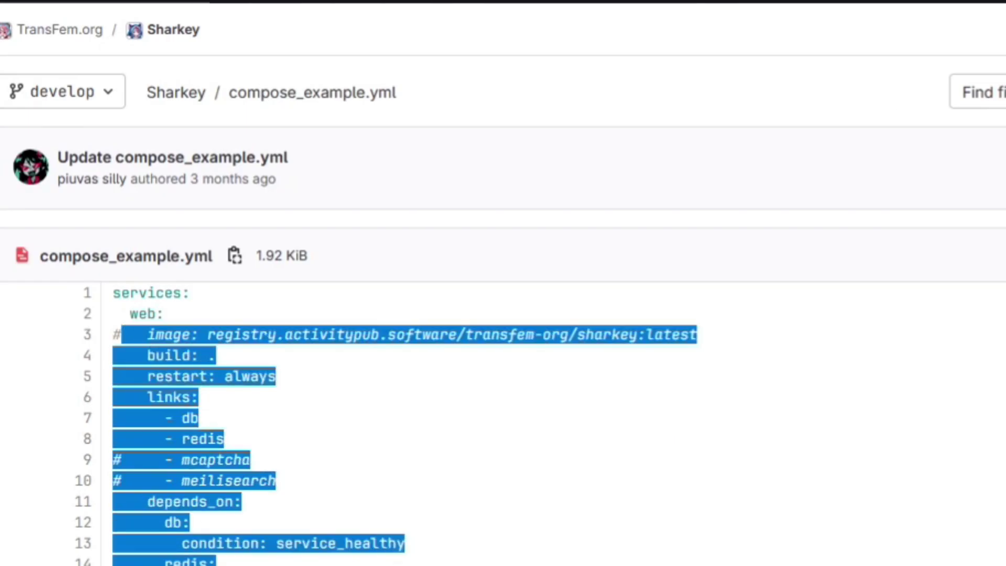
left_click(938, 471)
scroll(939, 470, "up", 3)
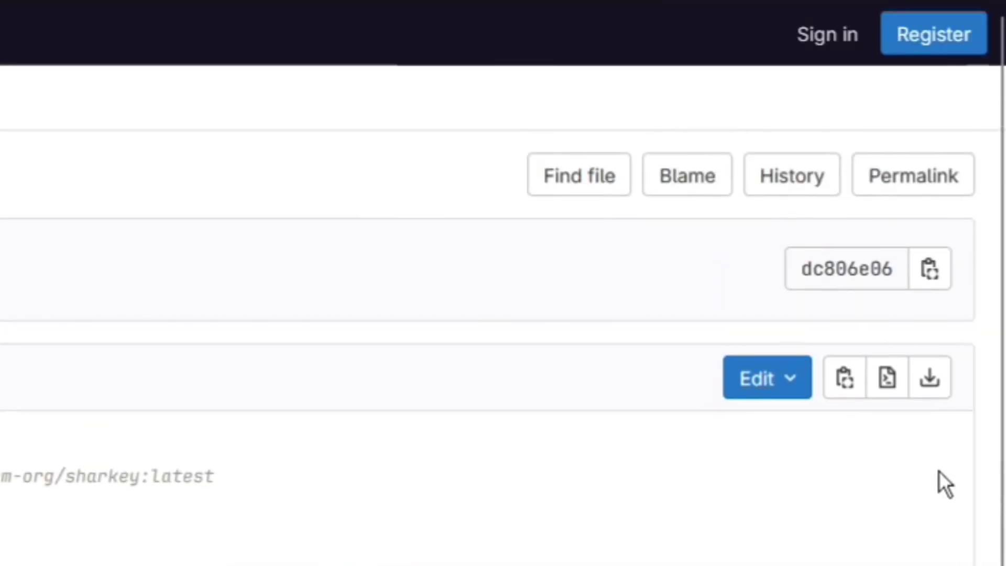
left_click(931, 378)
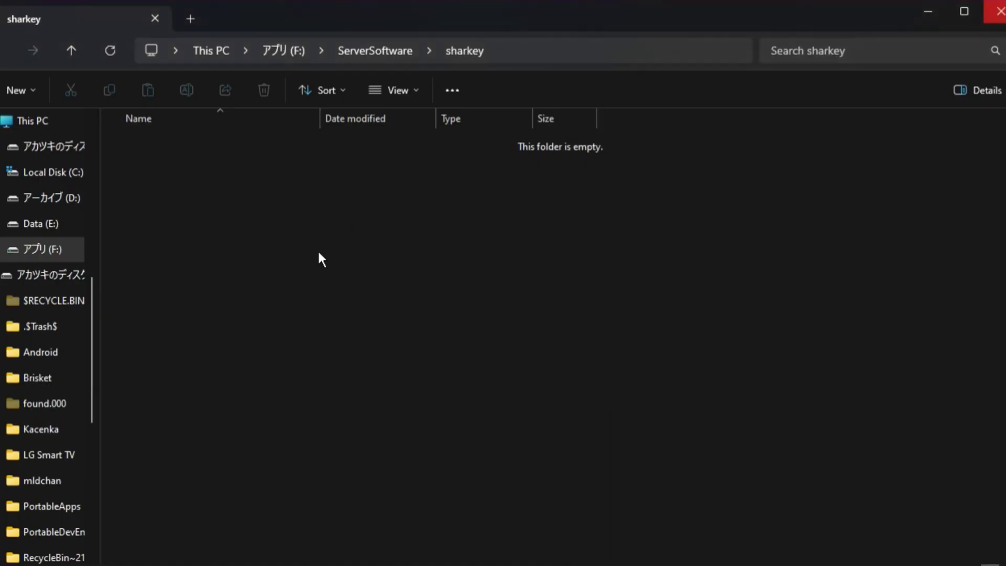
Start renaming the downloaded compose_example.yml in the sharkey folder.
key("alt+Tab")
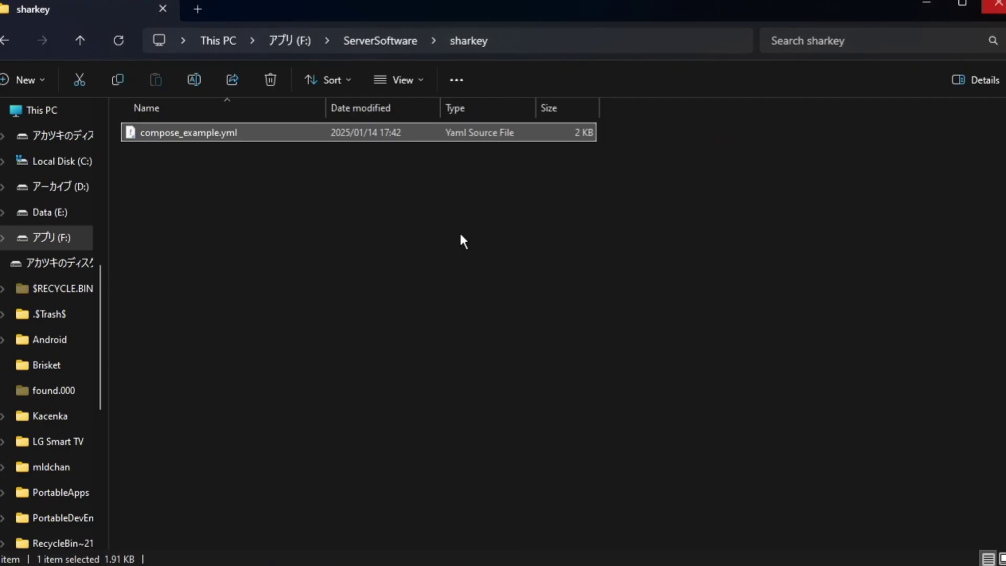
right_click(203, 138)
left_click(268, 526)
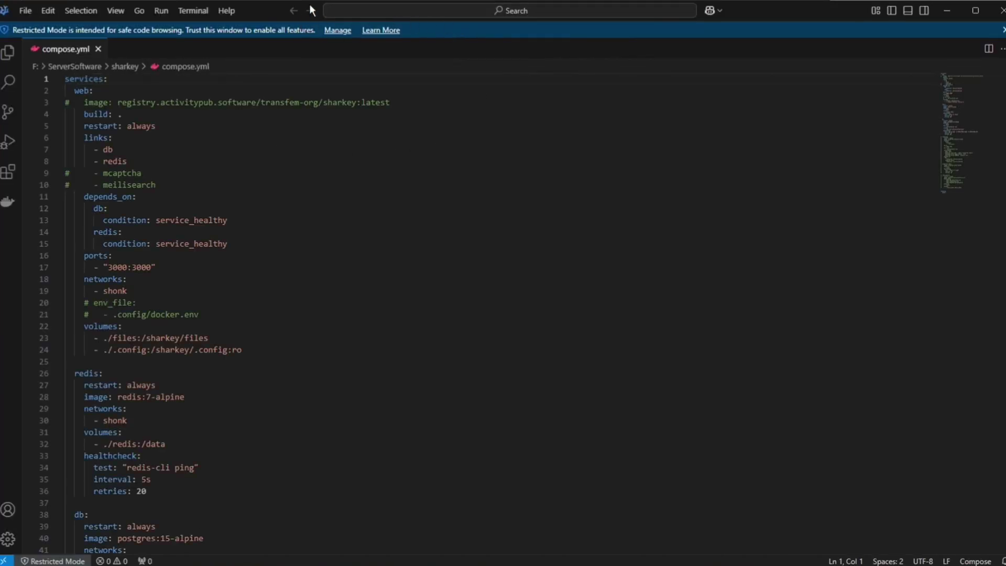
In compose.yml, uncomment the sharkey:latest image line and review the restart: always setting.
left_click_drag(202, 182, 315, 565)
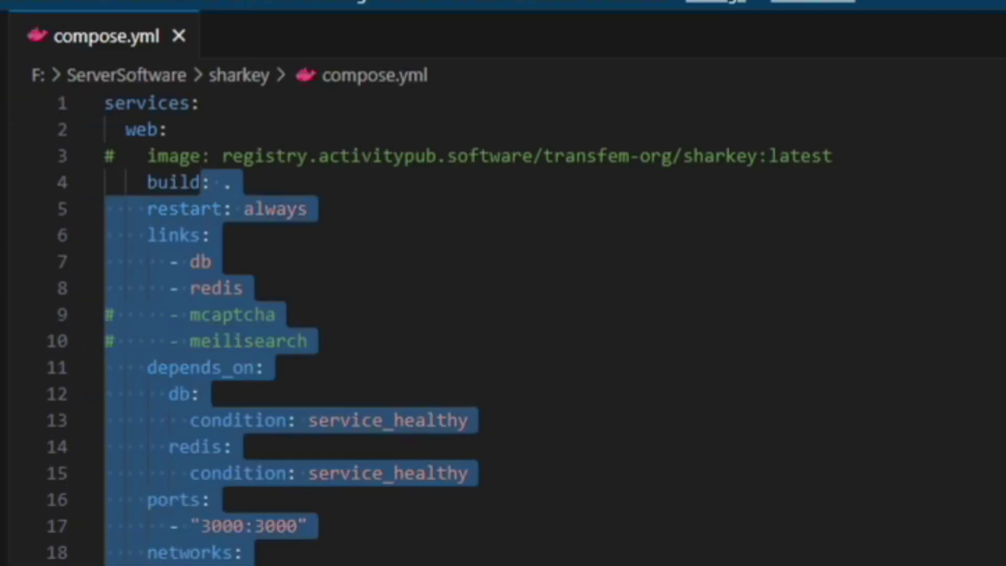
left_click(336, 282)
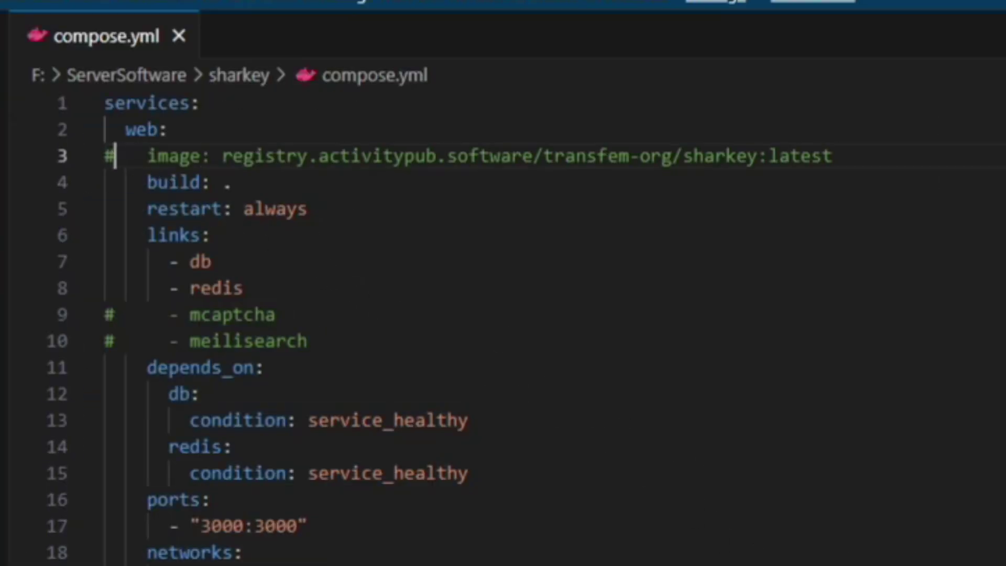
key("BackSpace")
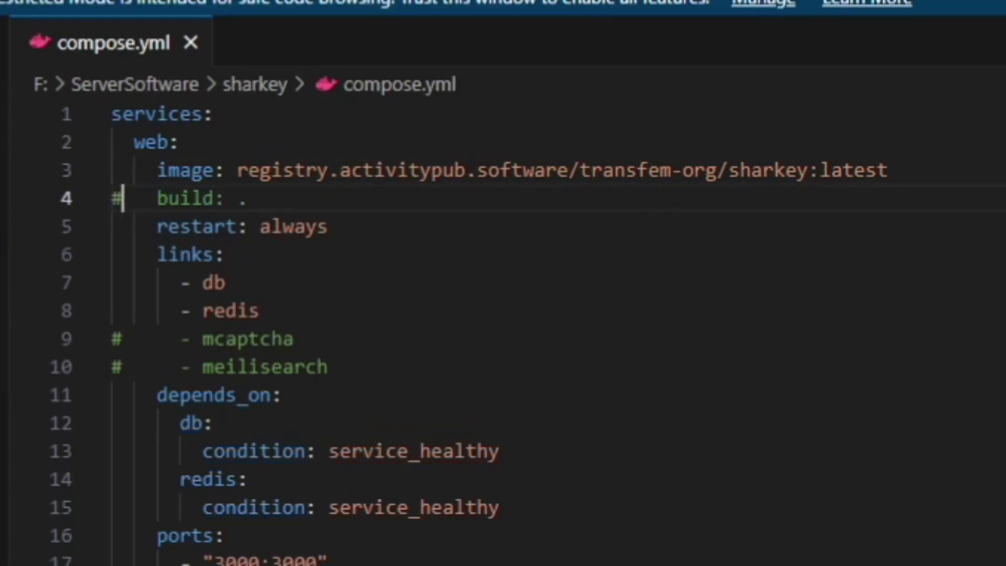
left_click_drag(238, 170, 887, 171)
left_click(887, 171)
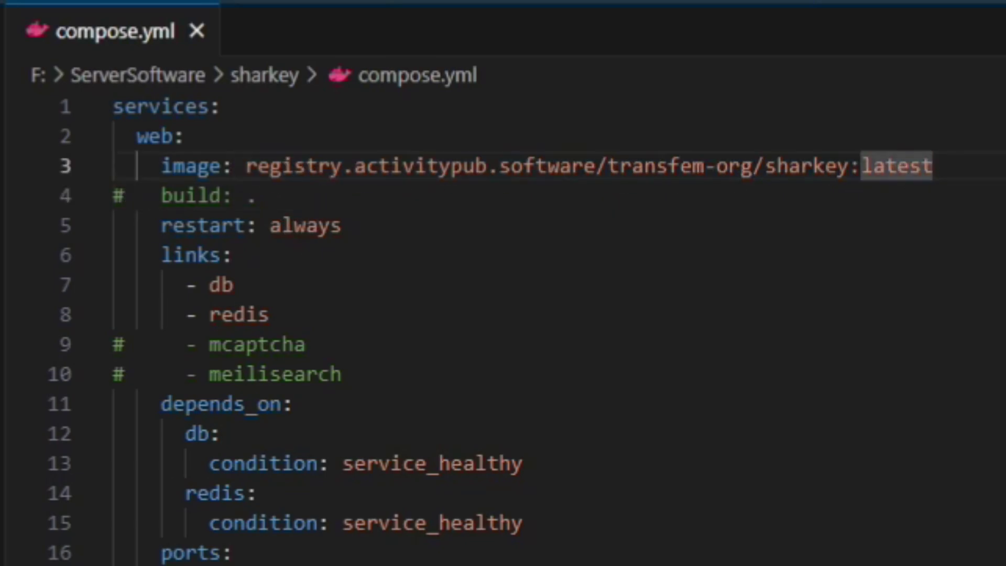
triple_click(236, 225)
left_click(236, 230)
scroll(236, 231, "down", 1)
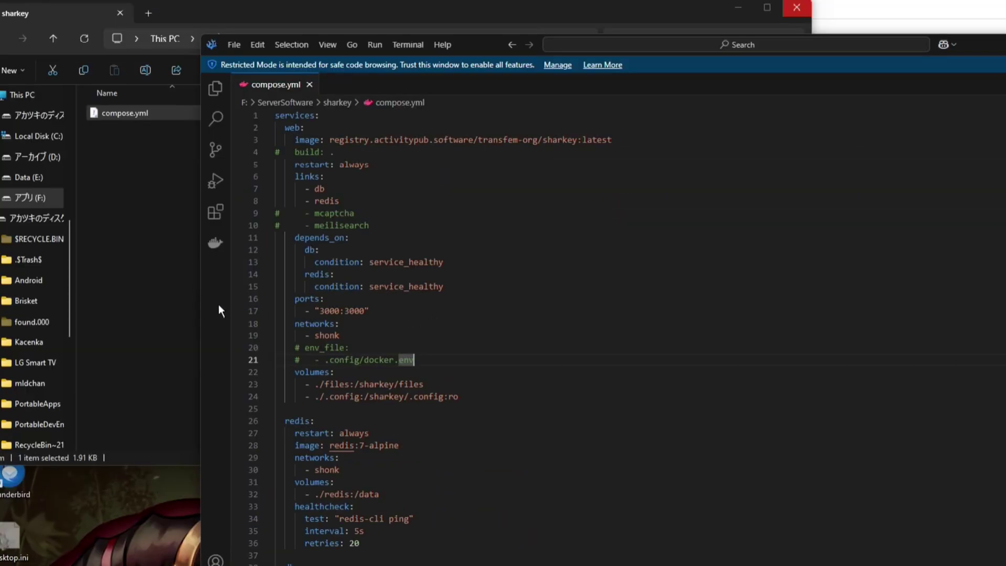
Return to the Sharkey repository's root listing in GitLab.
left_click(157, 337)
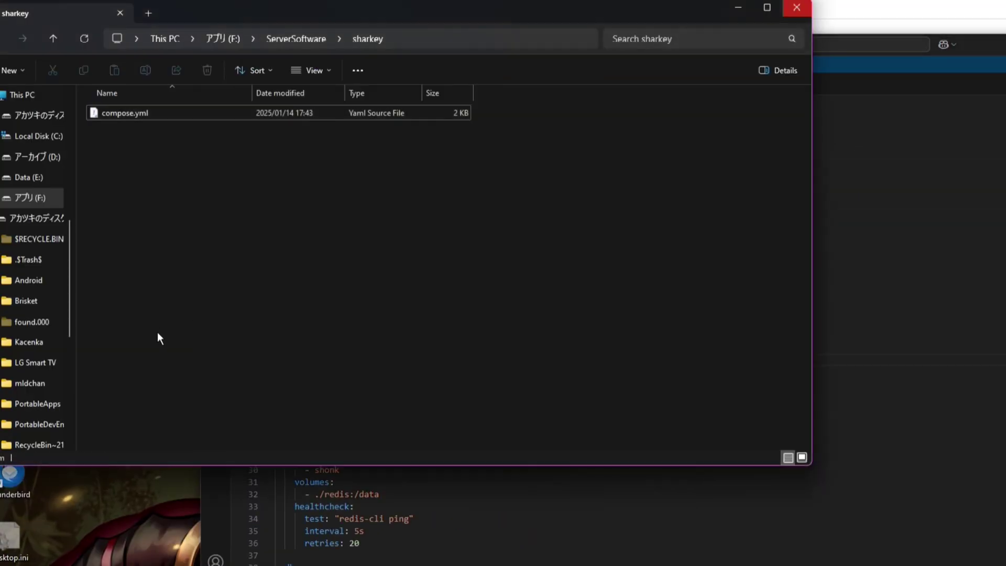
key("alt+Tab")
scroll(239, 386, "down", 2)
scroll(309, 174, "up", 2)
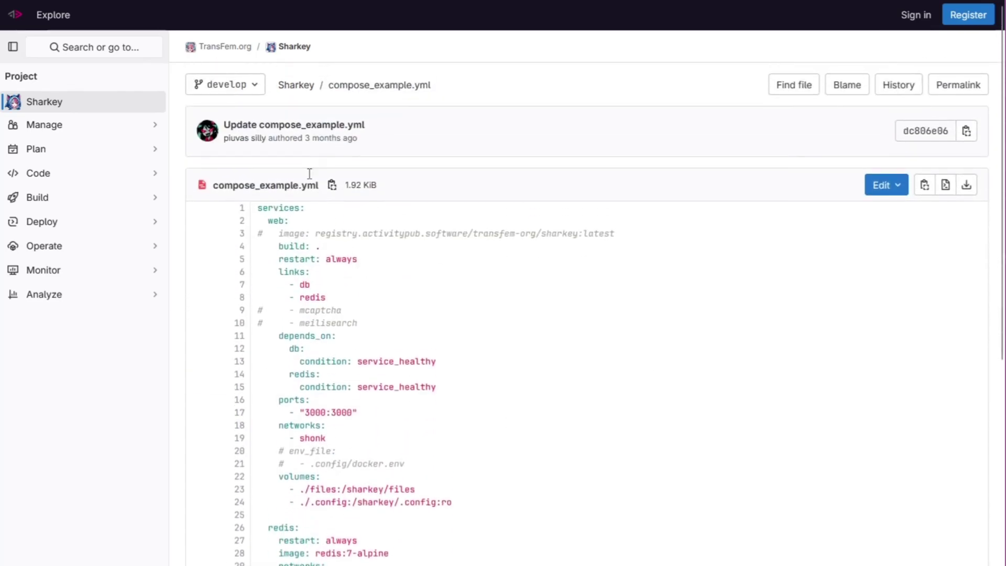
left_click(317, 85)
Create a new .config folder inside the sharkey folder.
key("alt+Tab")
right_click(337, 198)
mouse_move(457, 517)
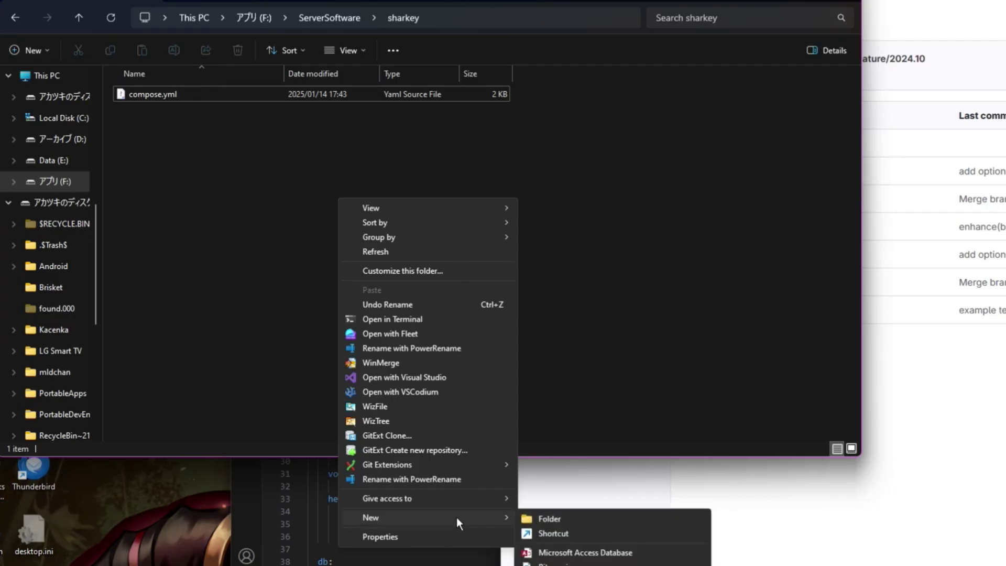
left_click(564, 517)
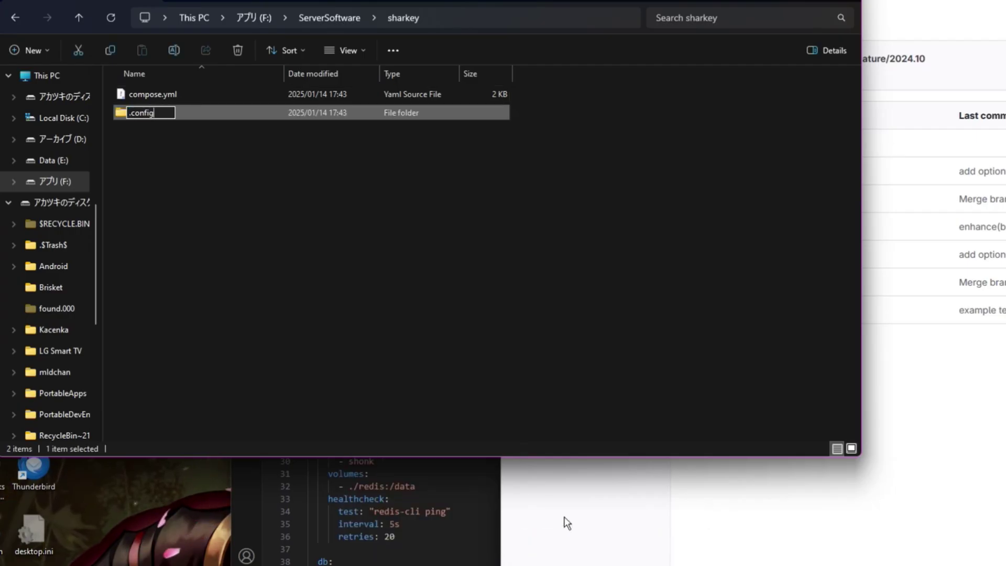
left_click(564, 517)
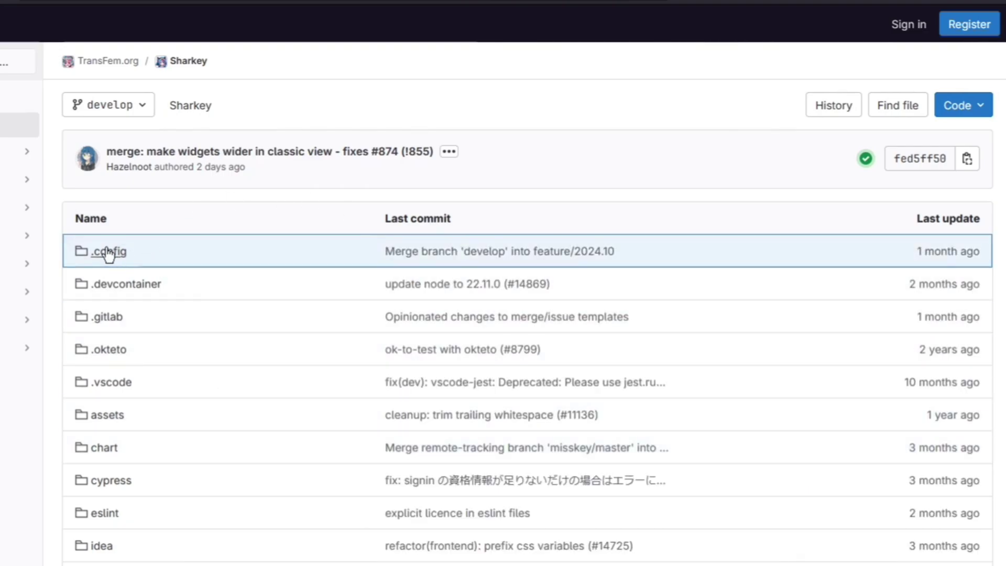
Open the repository's .config folder and read through docker_example.yml.
left_click(111, 258)
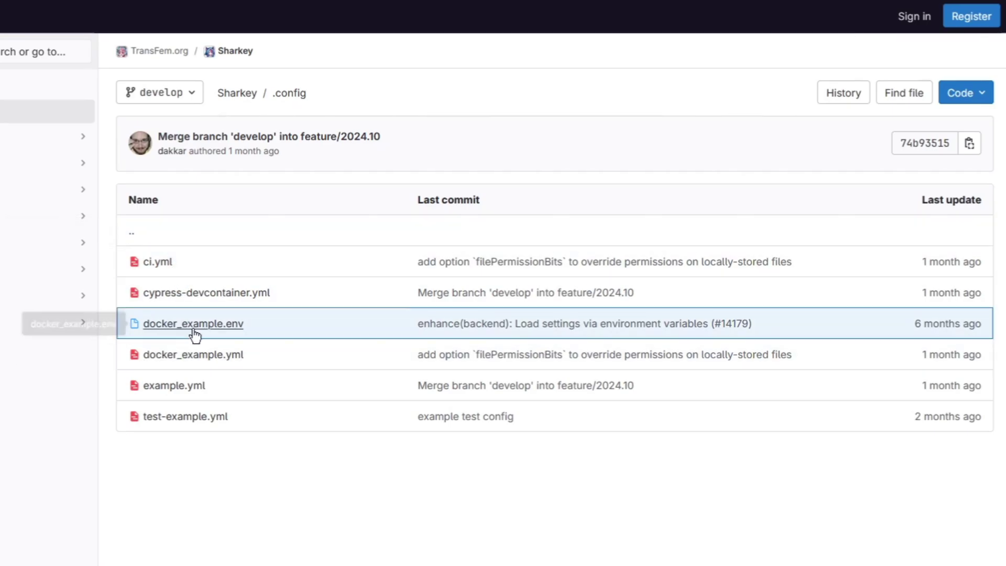
left_click(198, 355)
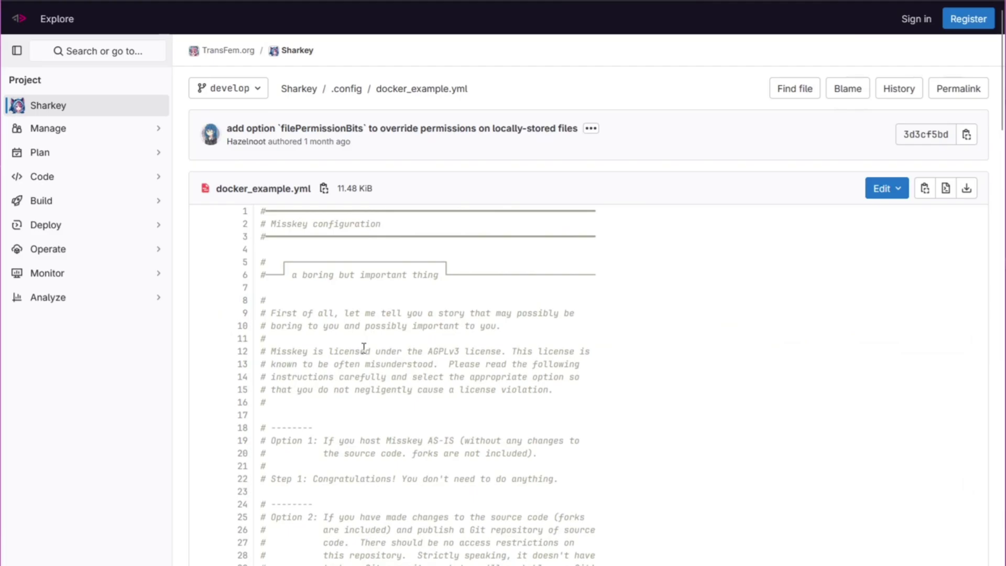
scroll(363, 347, "down", 20)
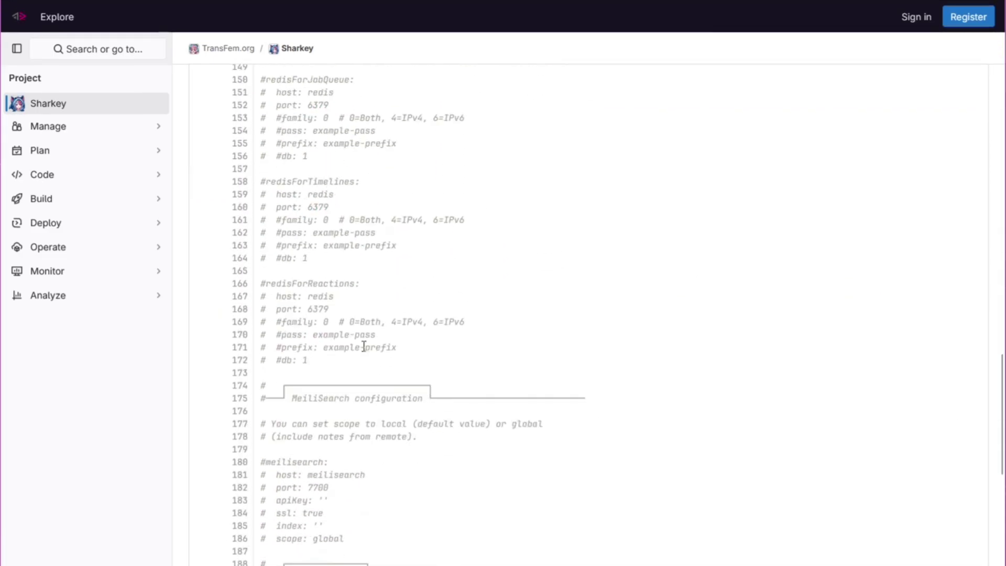
scroll(363, 346, "down", 20)
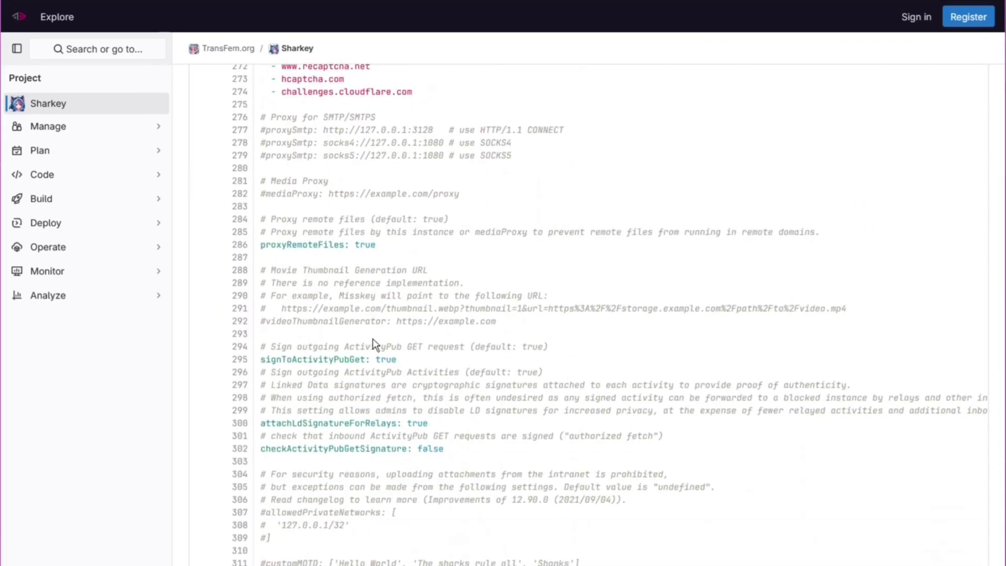
scroll(372, 339, "up", 20)
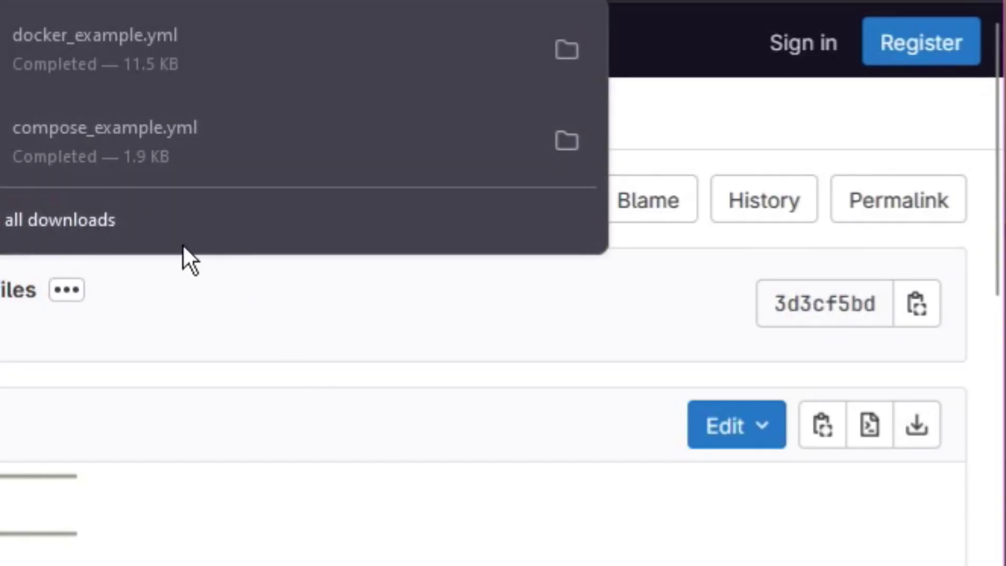
left_click(149, 59)
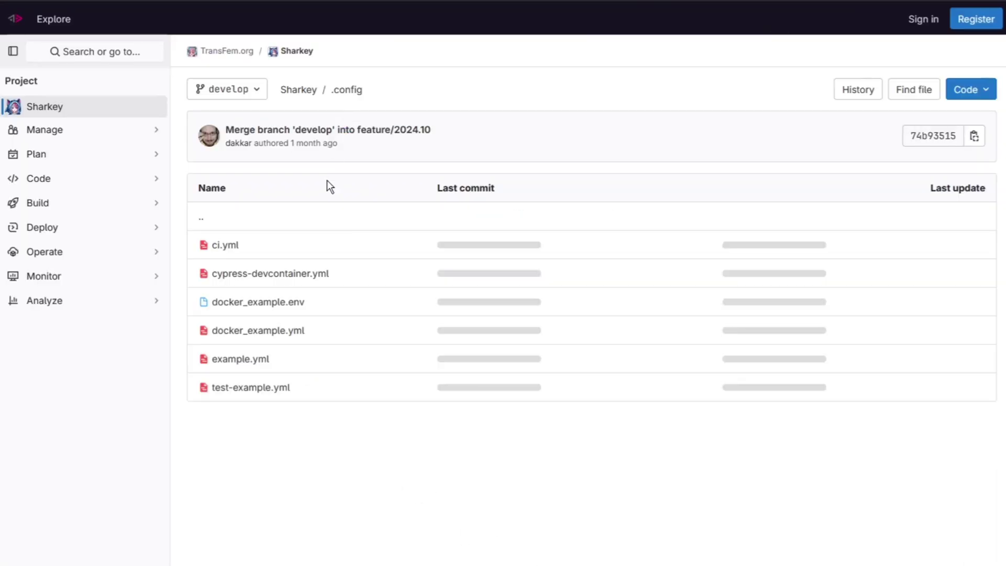
Open docker_example.env and begin renaming the local config.yml file.
left_click(299, 314)
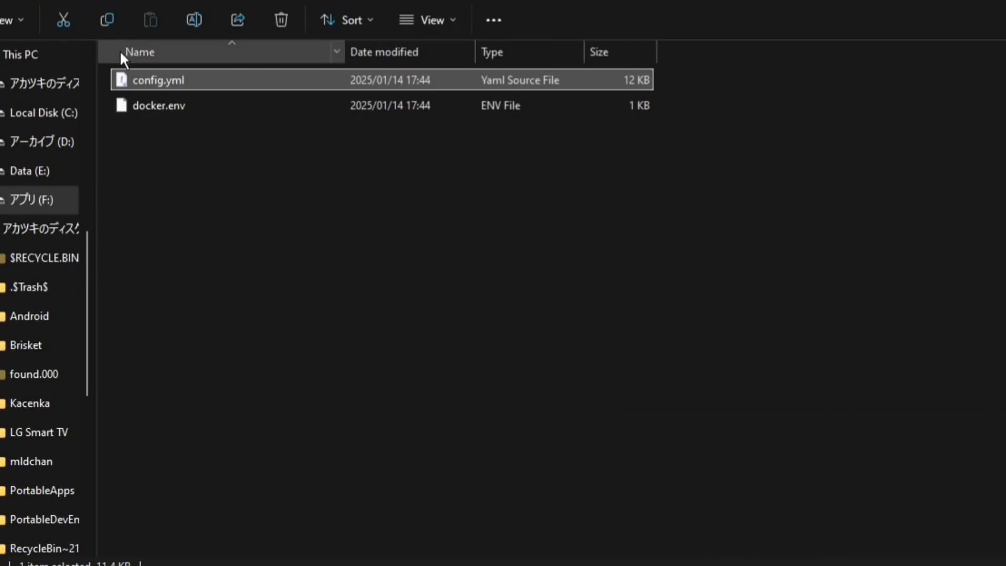
right_click(154, 71)
left_click(262, 503)
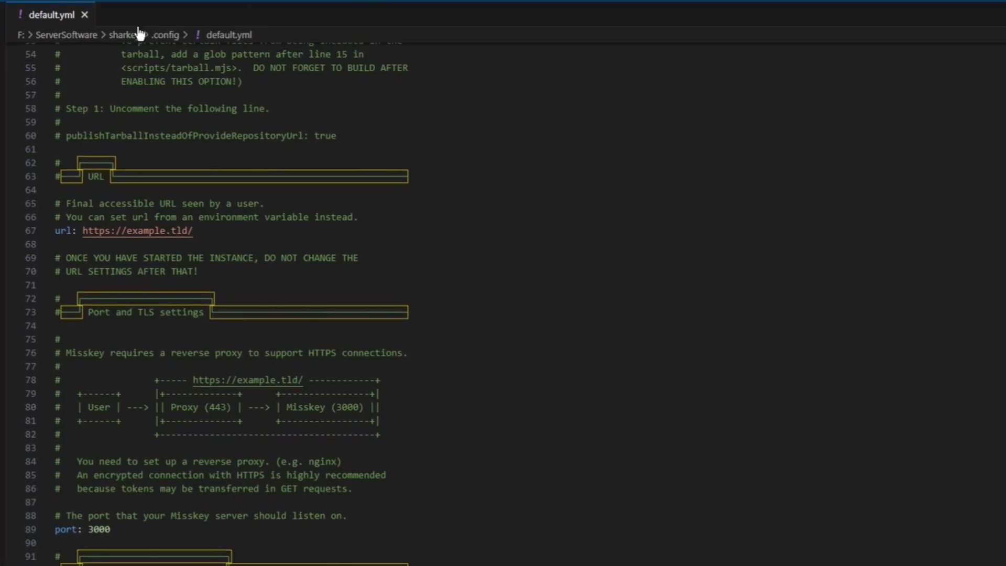
left_click_drag(85, 230, 192, 236)
left_click(223, 209)
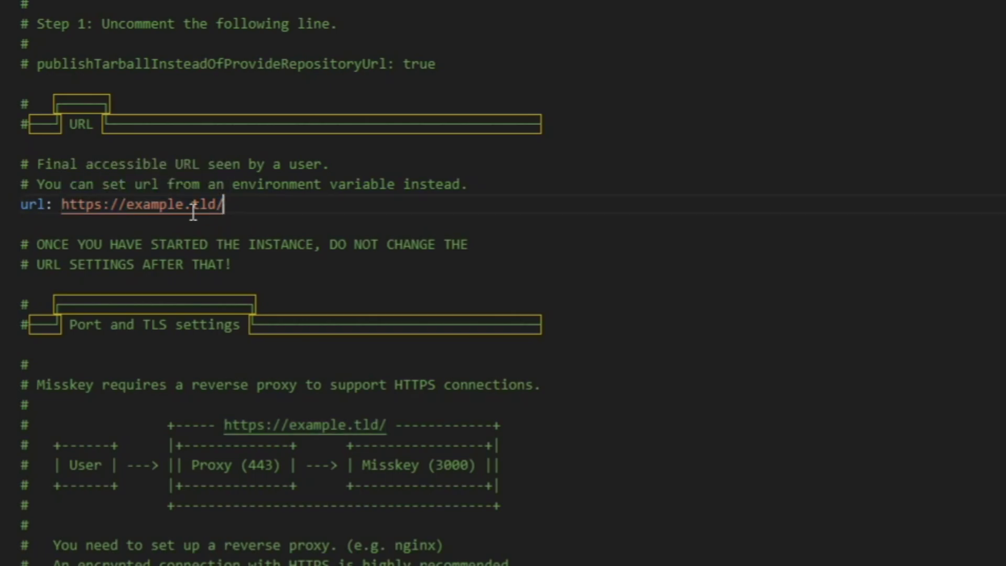
left_click_drag(163, 205, 326, 220)
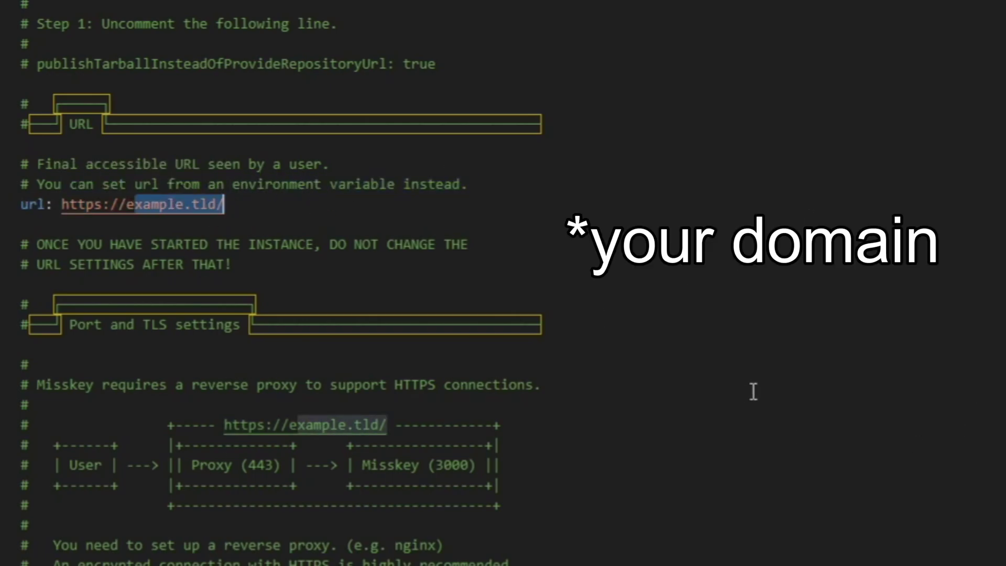
key("BackSpace")
key("BackSpace")
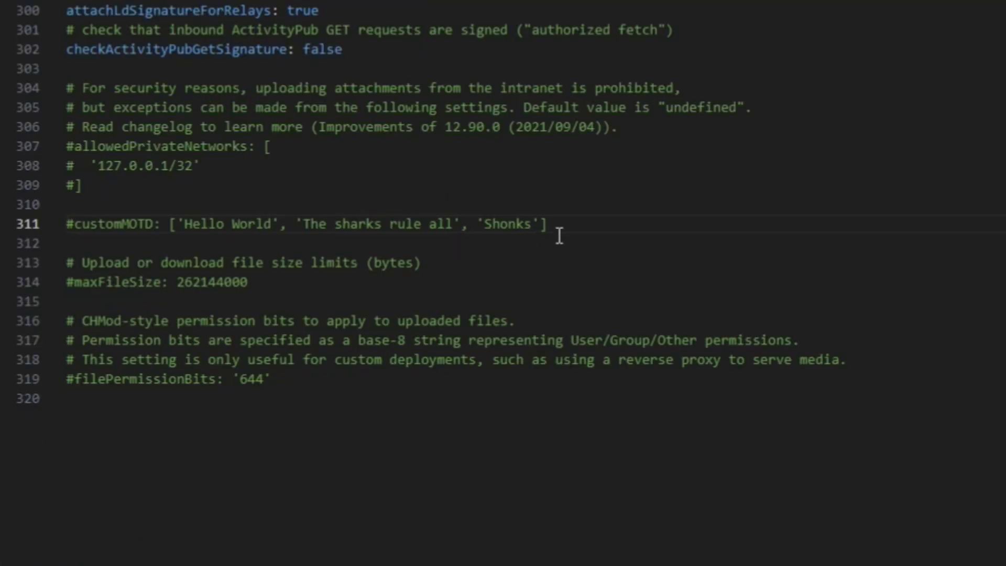
Uncomment customMOTD and add a 'This is an MOTD' entry.
left_click_drag(554, 225, 67, 224)
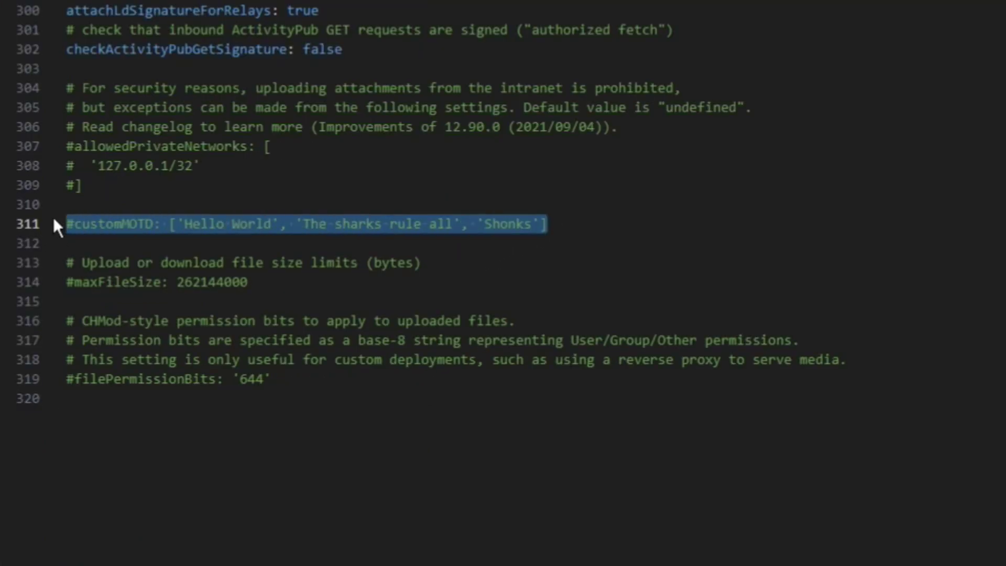
left_click(54, 219)
key("Delete")
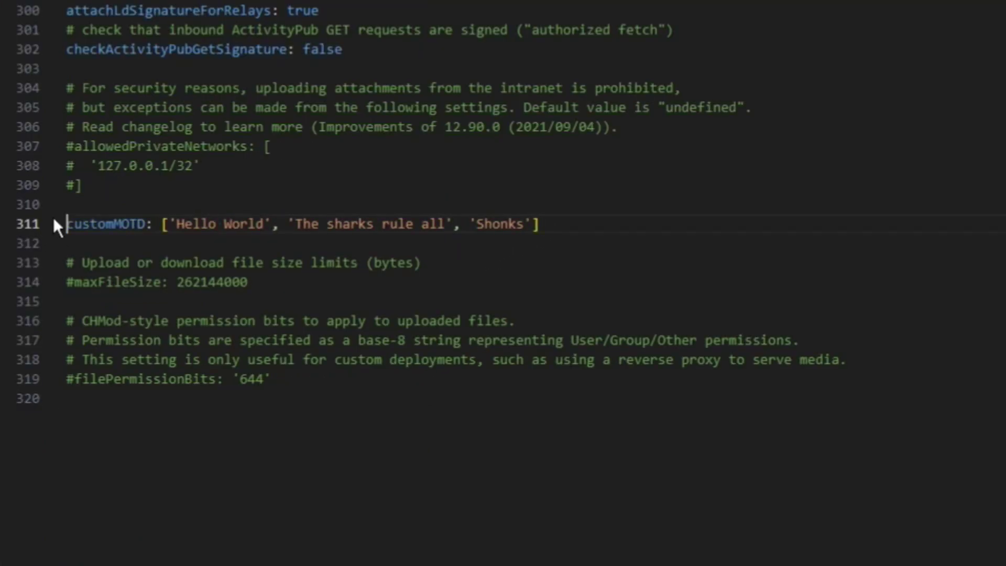
key("End")
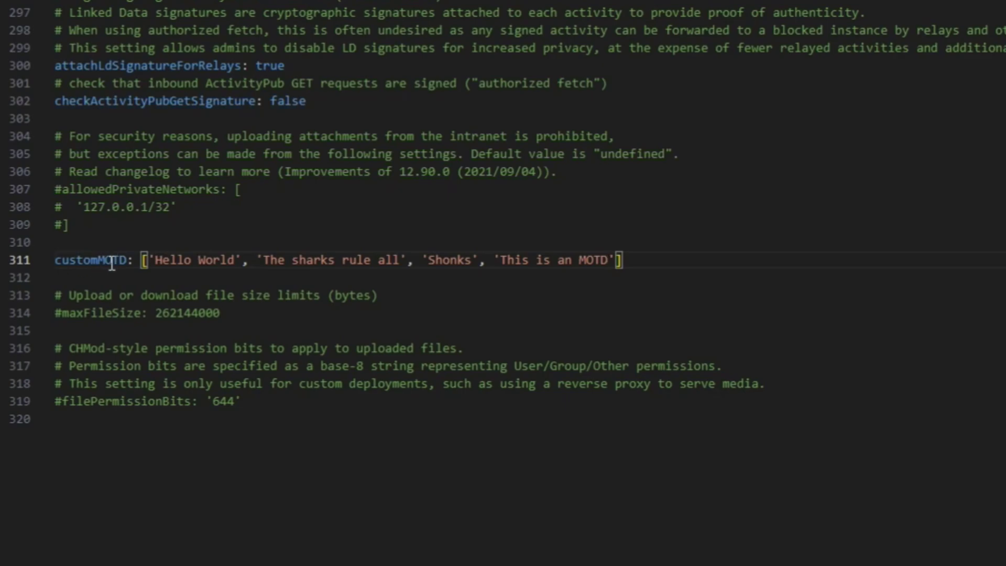
left_click_drag(77, 260, 592, 283)
left_click(694, 262)
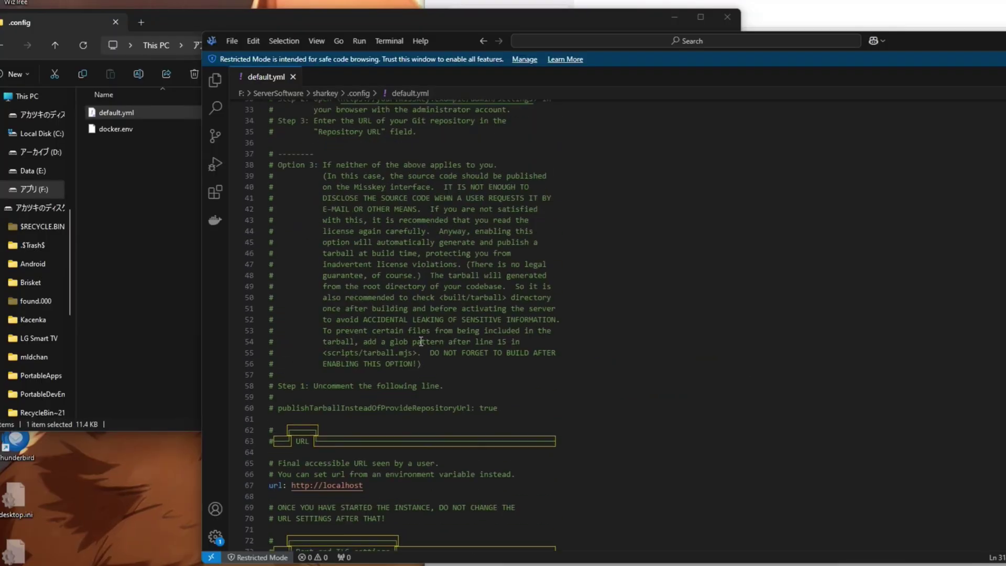
Open a PowerShell terminal in the F:\ServerSoftware\sharkey folder.
scroll(607, 294, "up", 10)
left_click(148, 199)
left_click(330, 42)
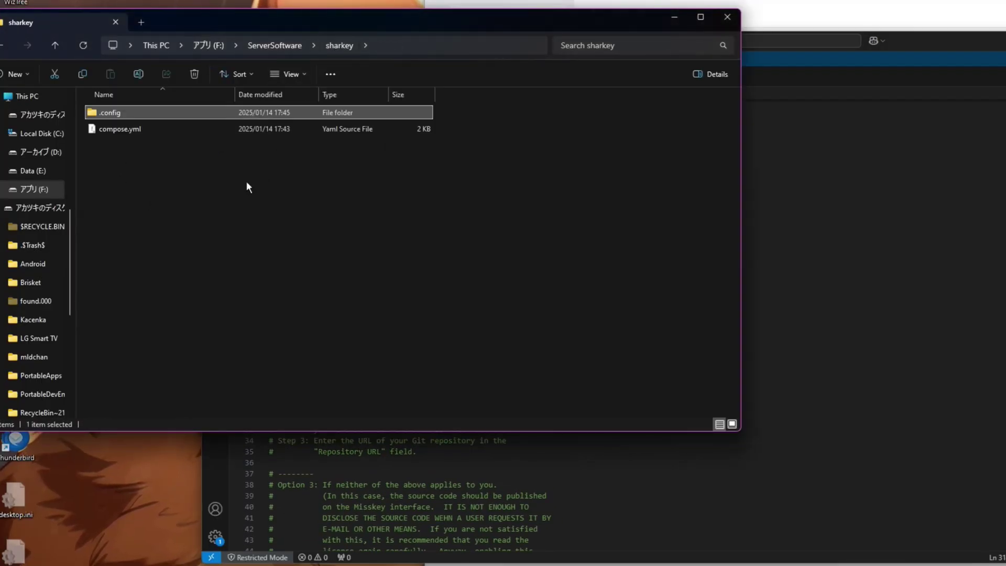
right_click(226, 193)
left_click(301, 296)
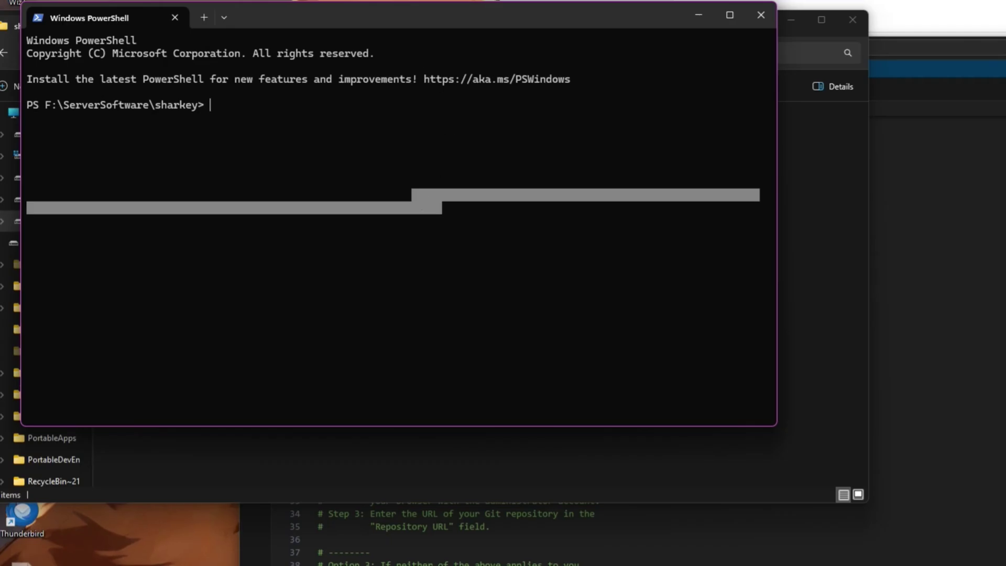
left_click_drag(263, 12, 308, 208)
left_click_drag(364, 244, 448, 179)
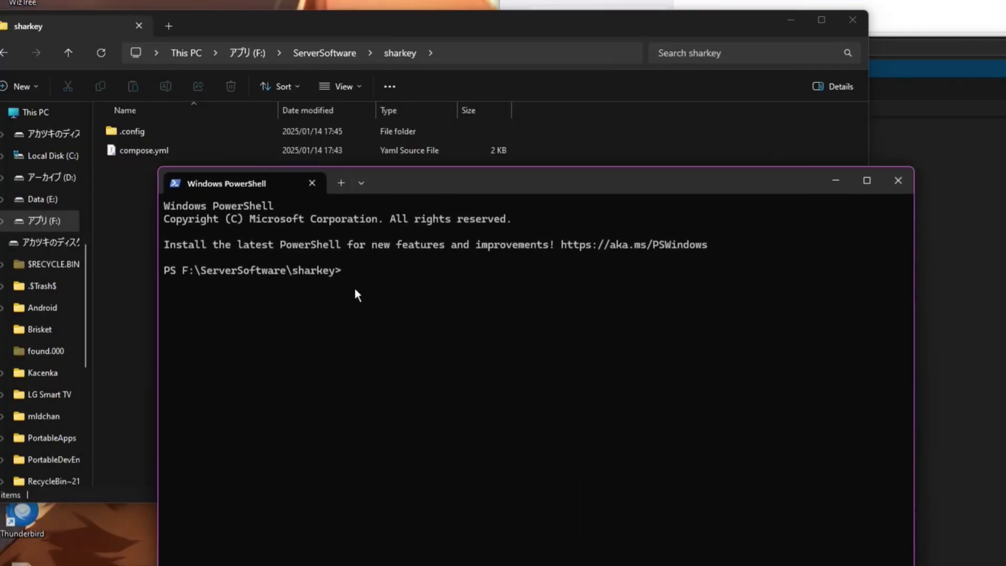
Run docker-compose up to pull images and start the redis, db and web containers.
type("dockerc-o")
key("BackSpace")
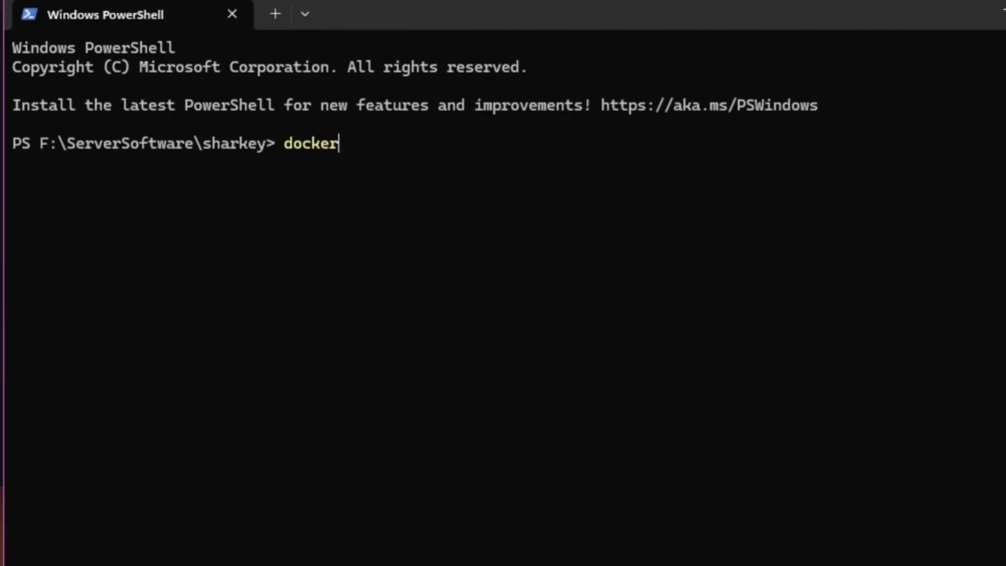
type("-compose up")
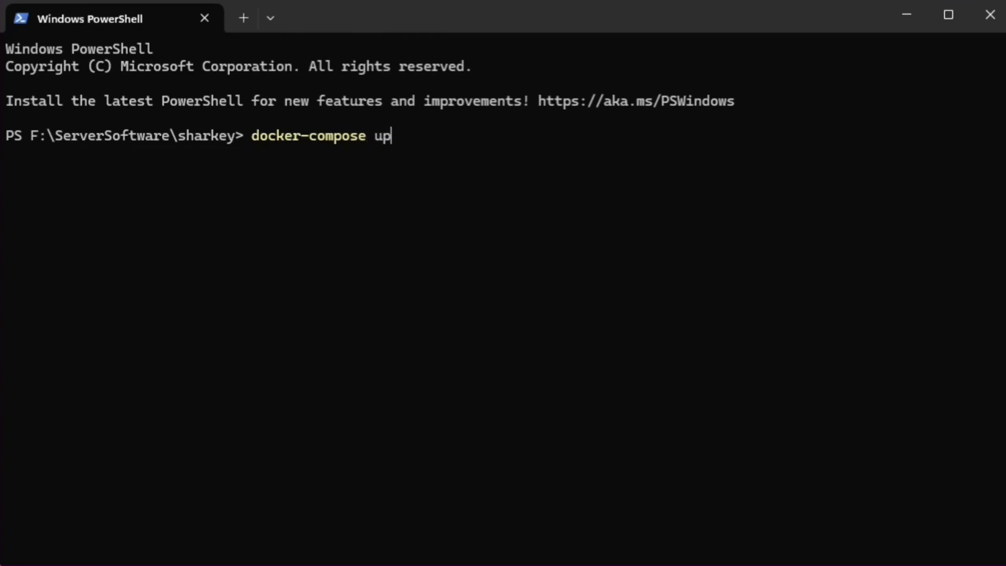
key("Return")
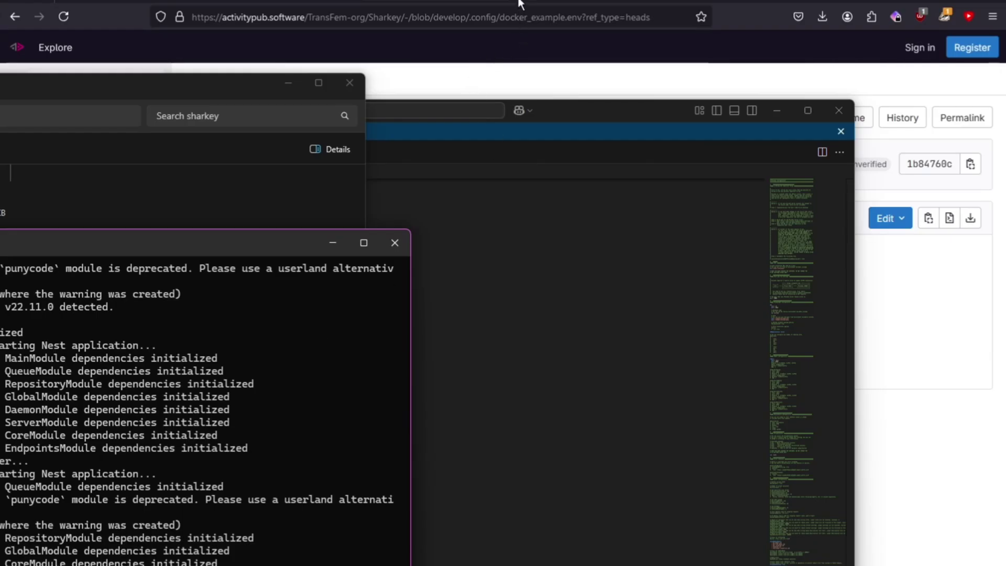
Load localhost:3000 in a new tab and create the admin account with username and password.
left_click(520, 5)
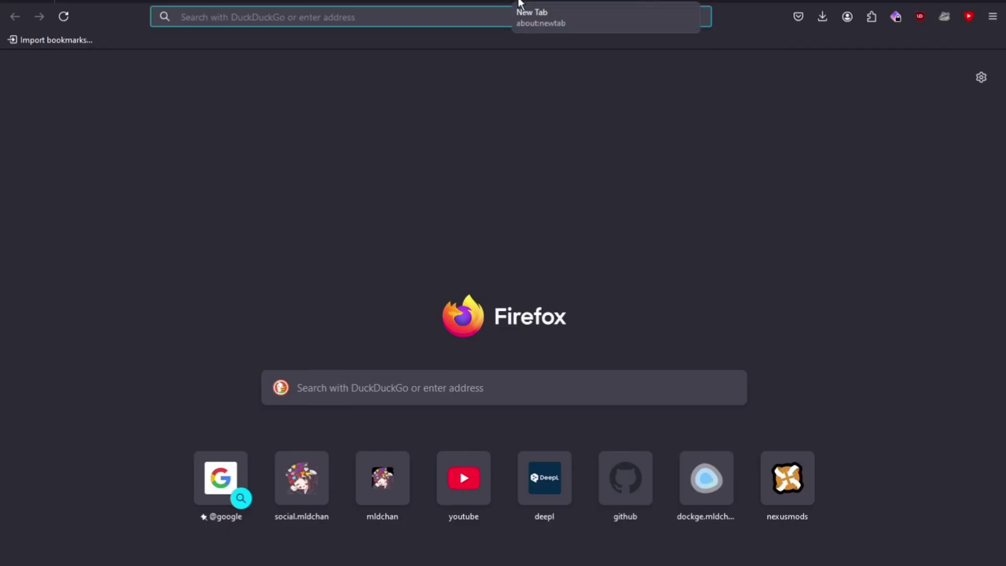
type("localhost:3000")
key("Return")
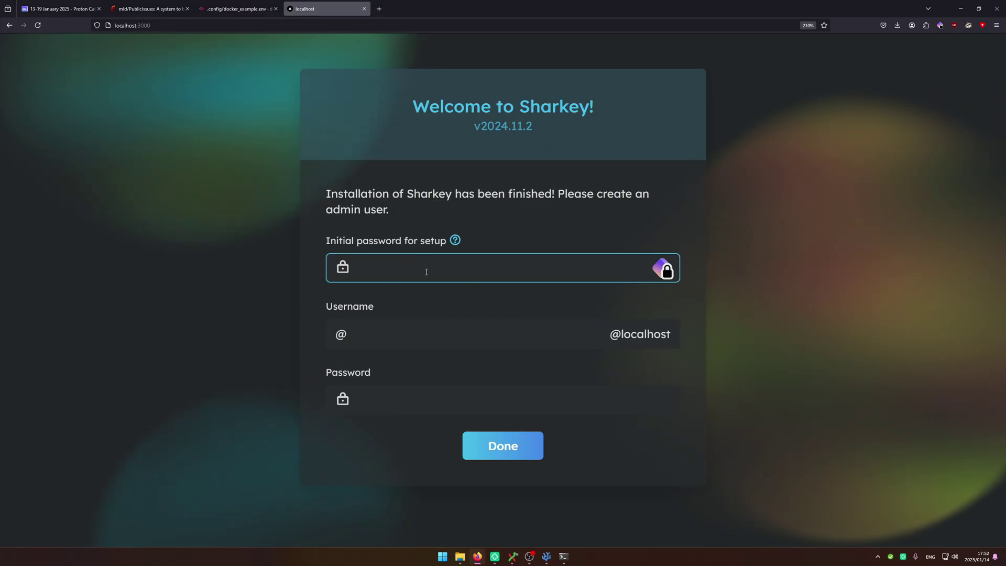
left_click(419, 349)
type("mldchan")
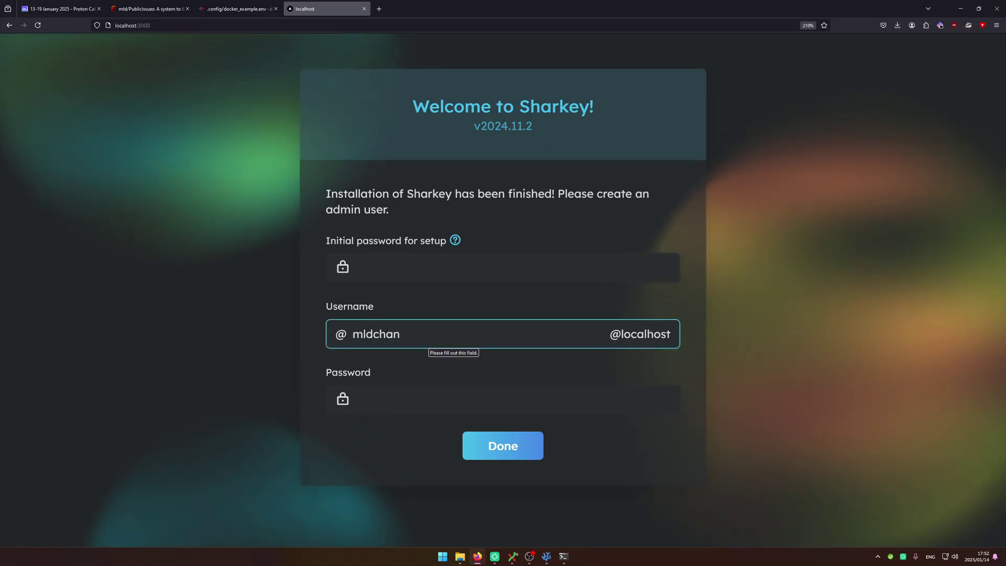
key("Tab")
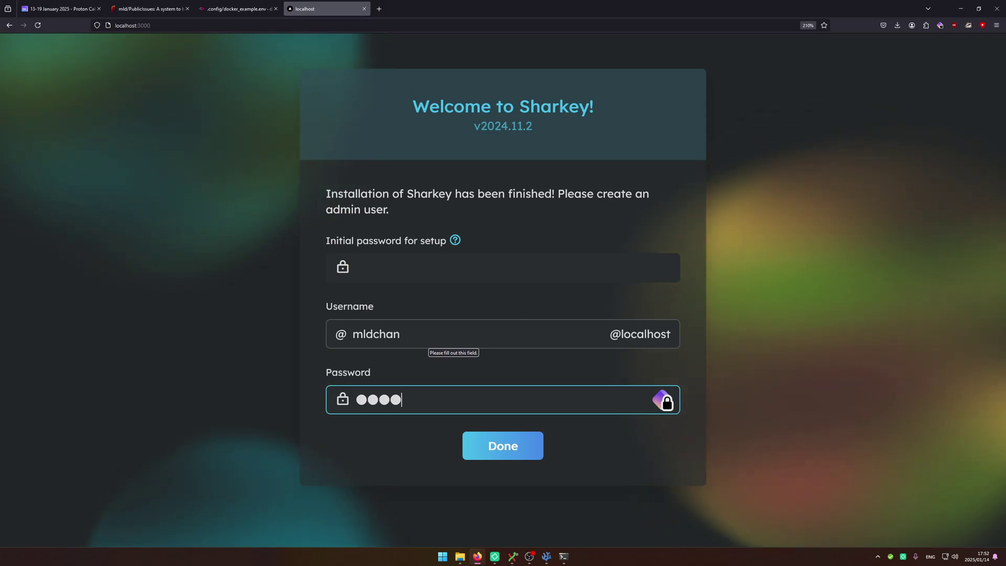
type("••")
left_click(476, 436)
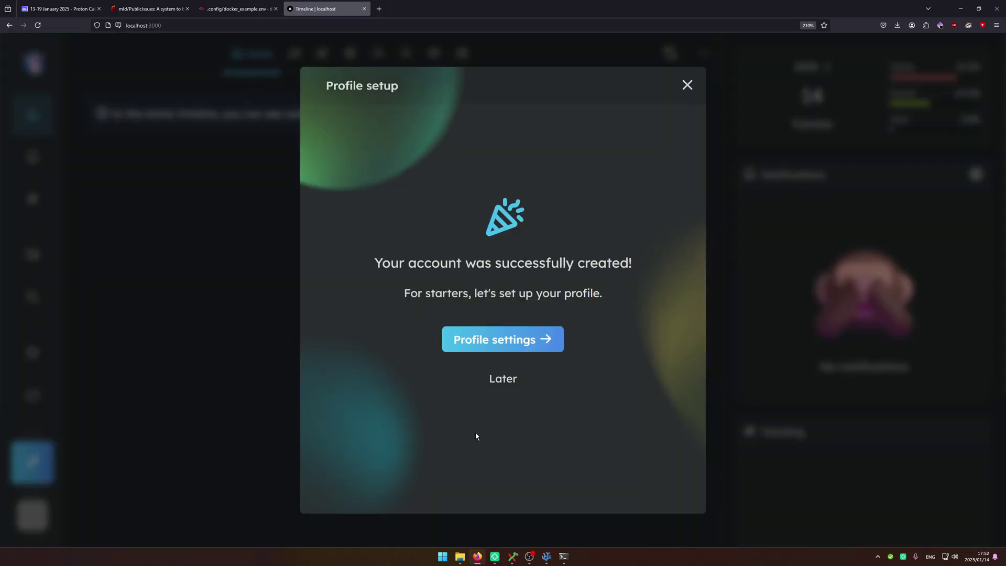
Set an uncropped avatar image and start writing the profile bio.
left_click(496, 340)
scroll(499, 245, "down", 3)
left_click(503, 147)
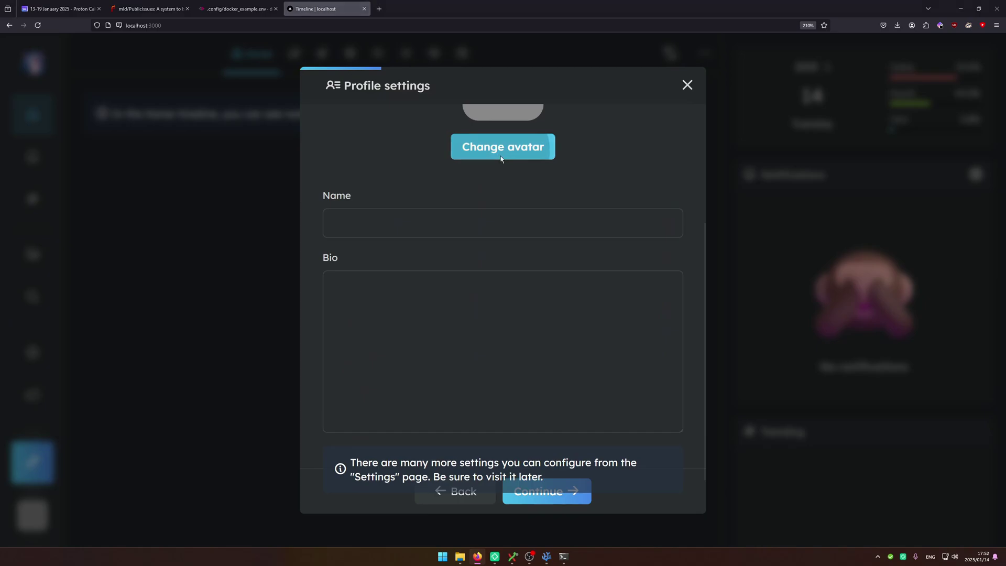
double_click(359, 151)
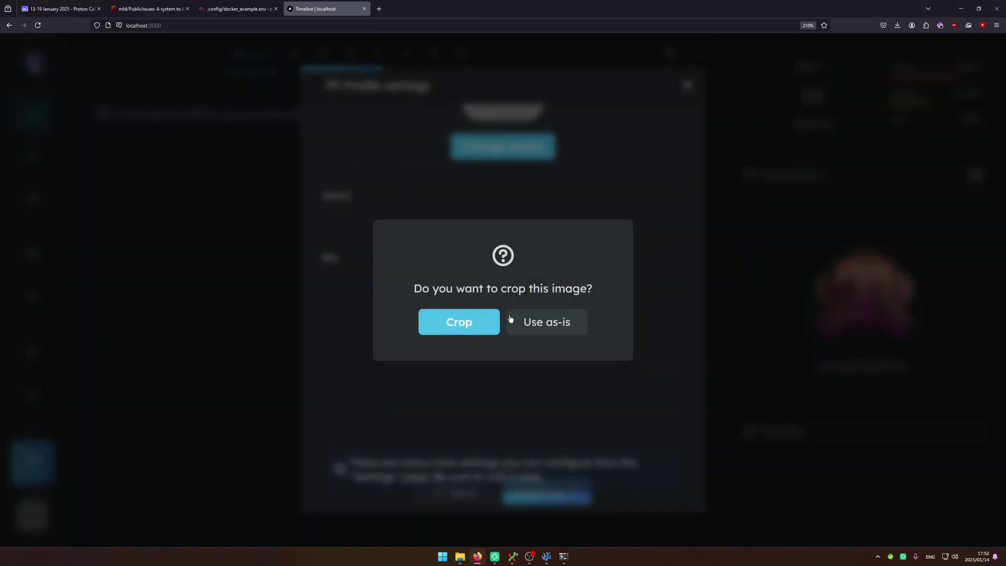
left_click(512, 319)
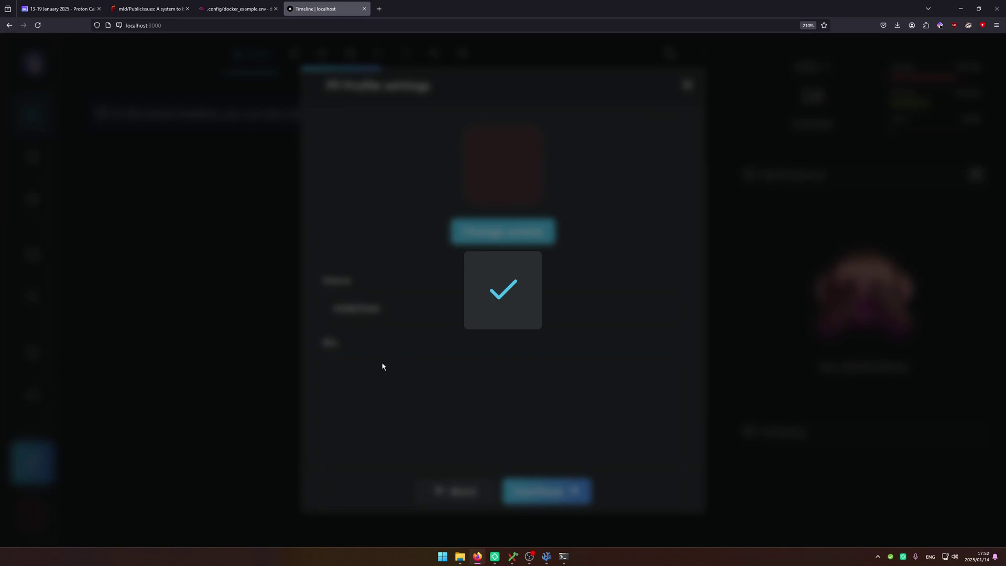
left_click(382, 369)
scroll(380, 373, "down", 1)
type("Tub")
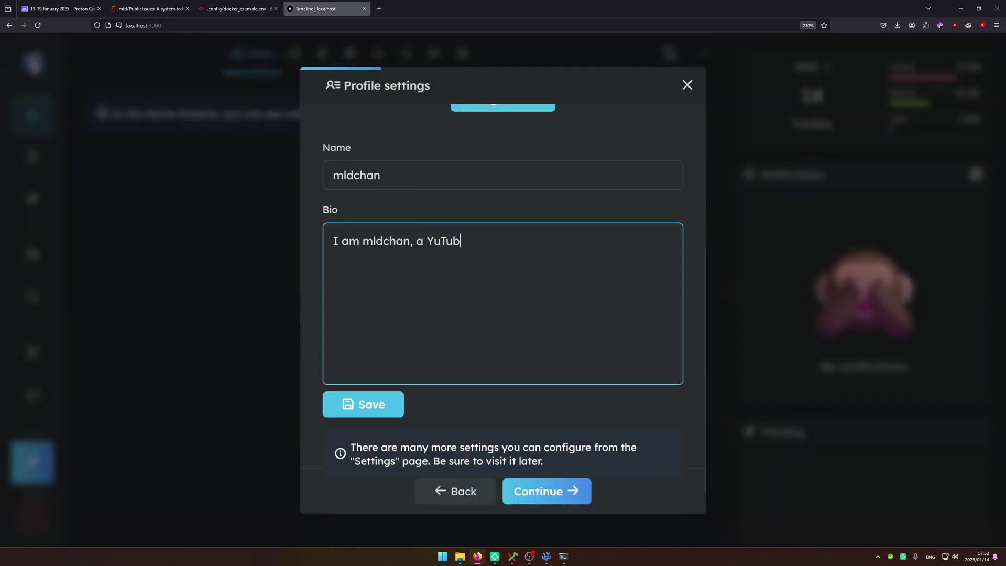
Continue past the privacy, follow-users and push-notification steps to finish onboarding.
left_click(539, 490)
left_click(539, 491)
scroll(489, 427, "down", 3)
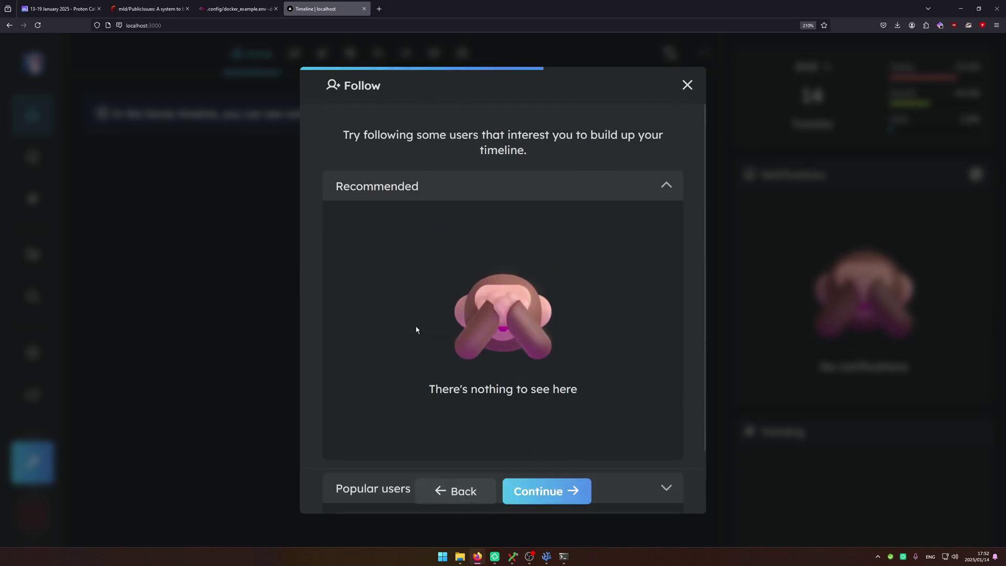
left_click(530, 486)
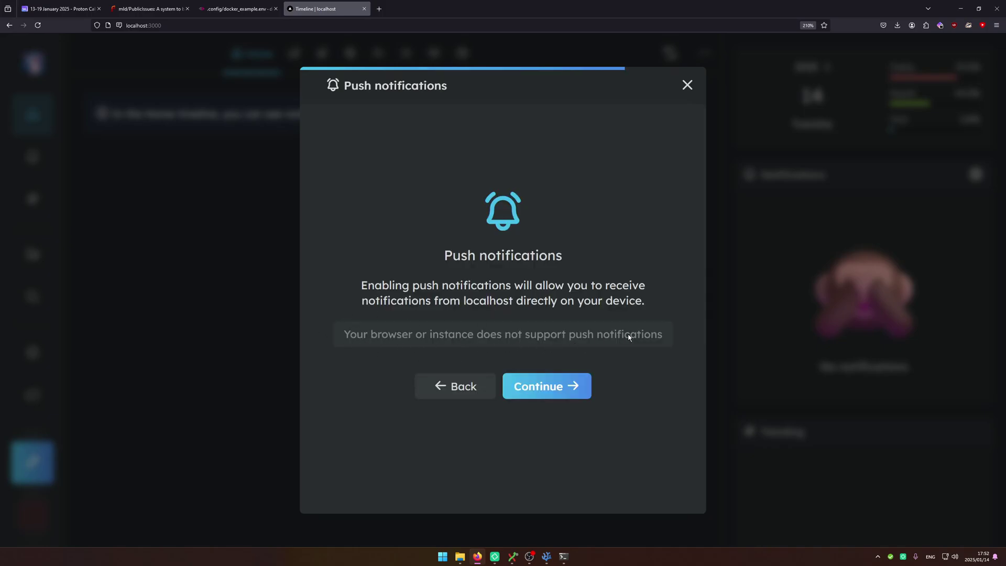
left_click(541, 386)
Close the finished setup and view the Instance Information page from the instance menu.
left_click(544, 385)
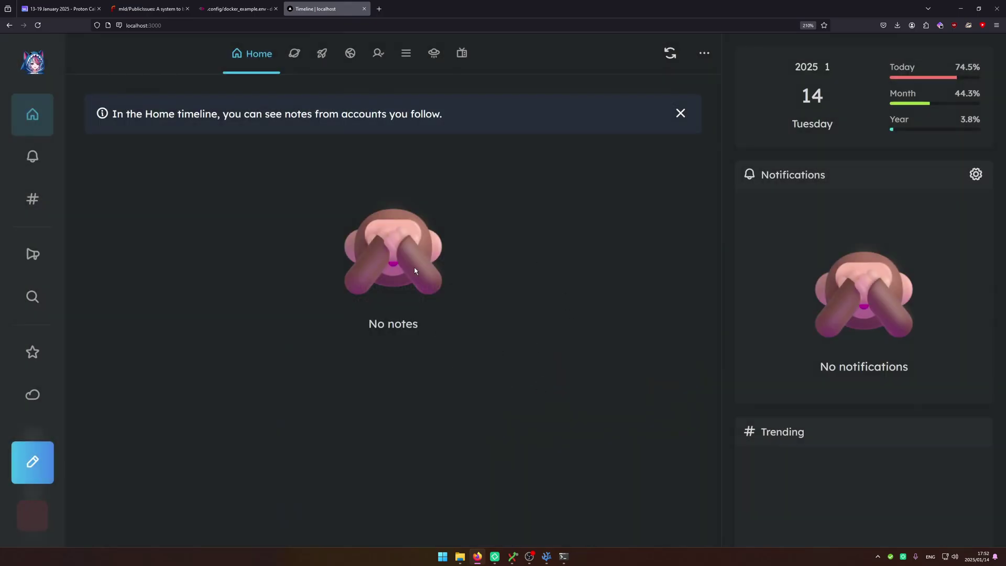
left_click(32, 63)
left_click(84, 119)
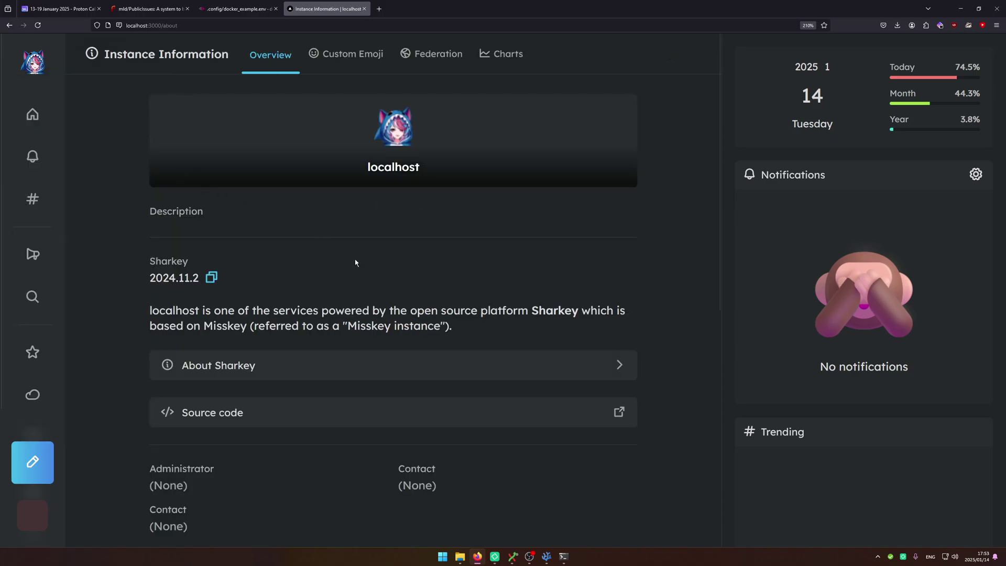
scroll(356, 262, "down", 5)
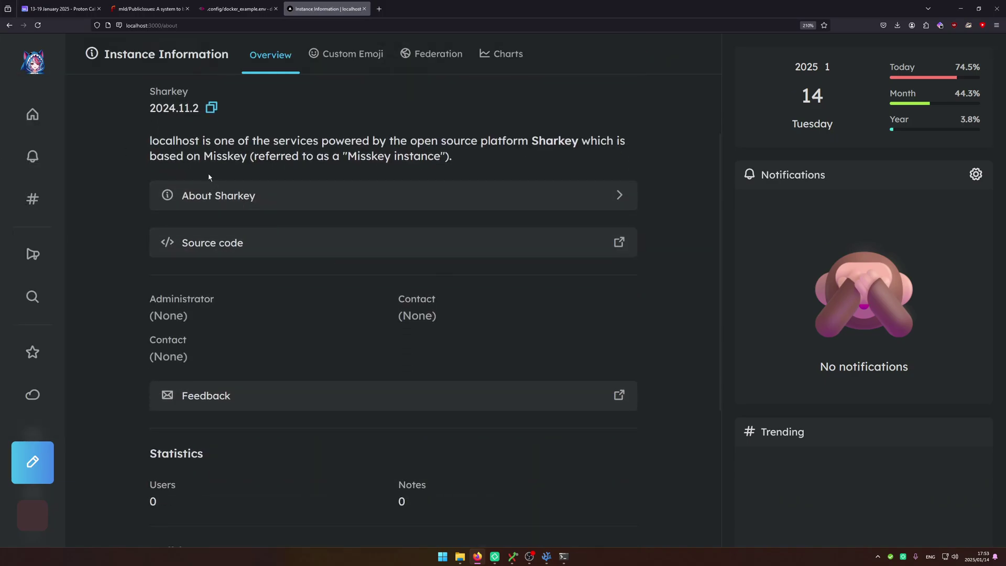
Look over your own profile page, then go to the admin Control Panel.
left_click(209, 173)
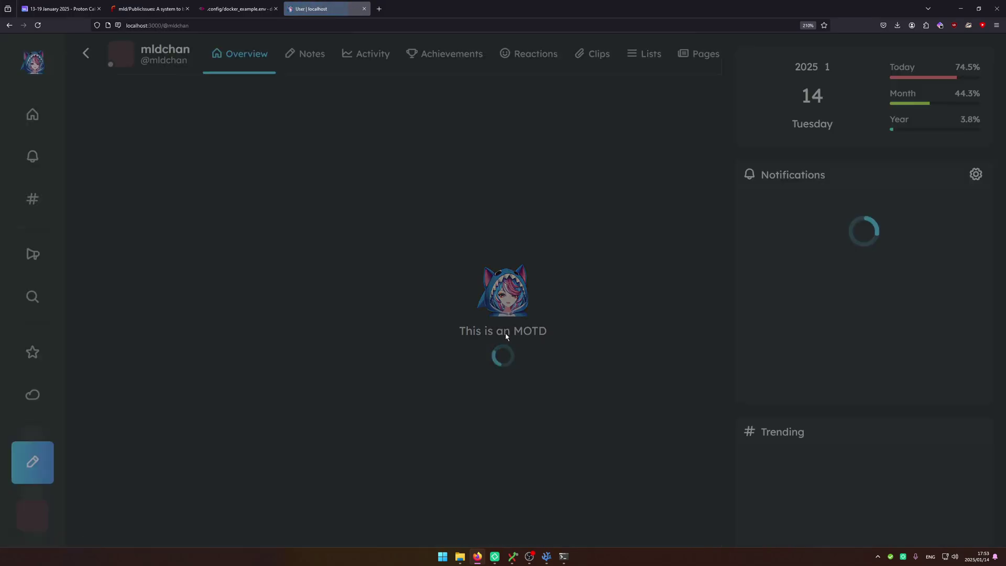
scroll(373, 341, "down", 5)
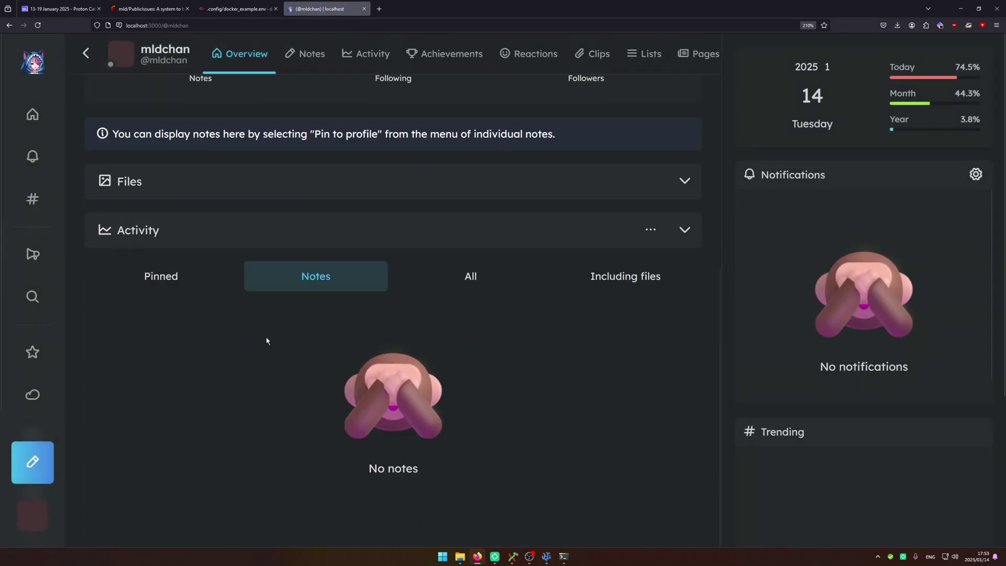
scroll(45, 367, "down", 3)
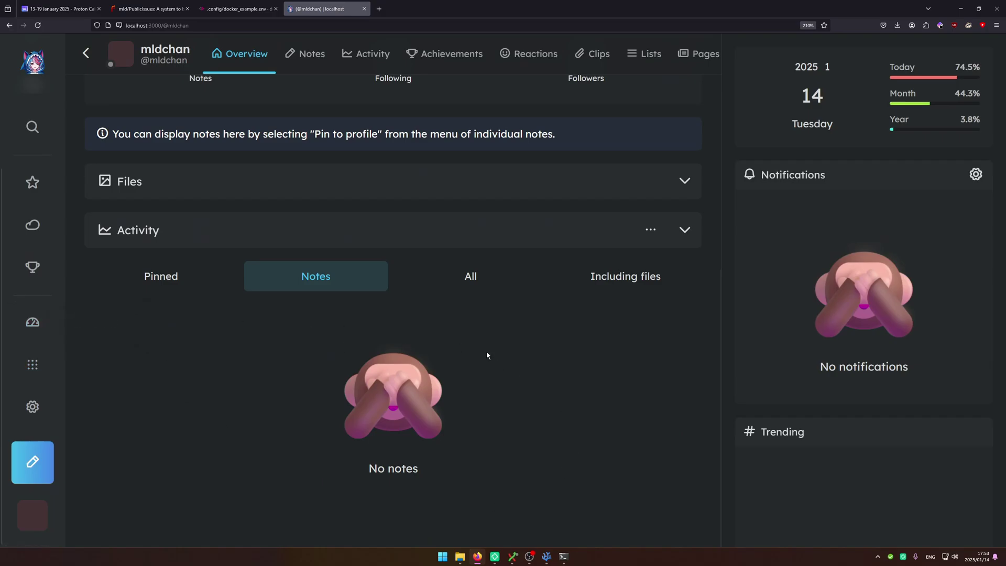
scroll(505, 358, "up", 5)
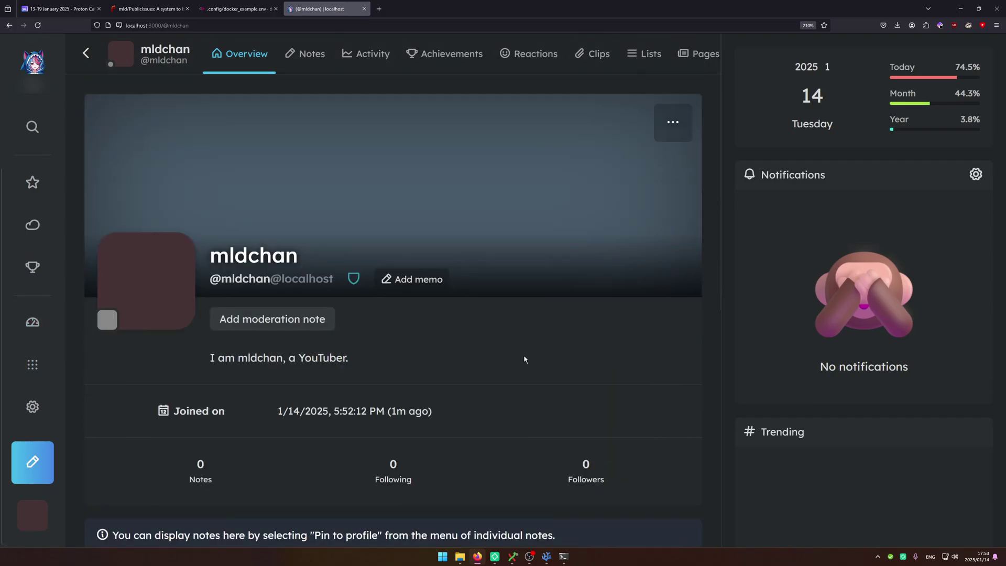
left_click(38, 324)
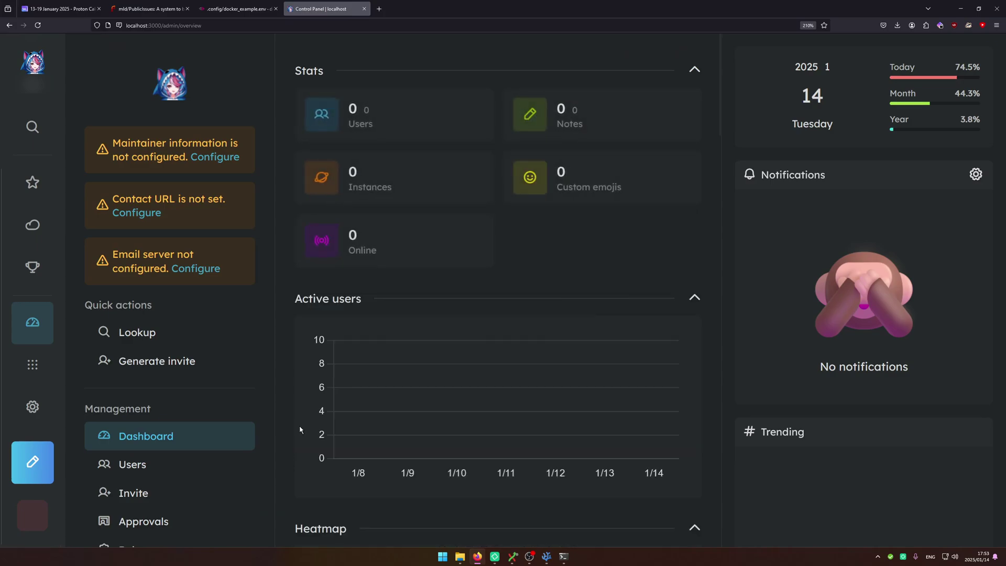
From the configuration warnings, enter the instance name and a localhost-instance description.
left_click_drag(113, 181, 236, 269)
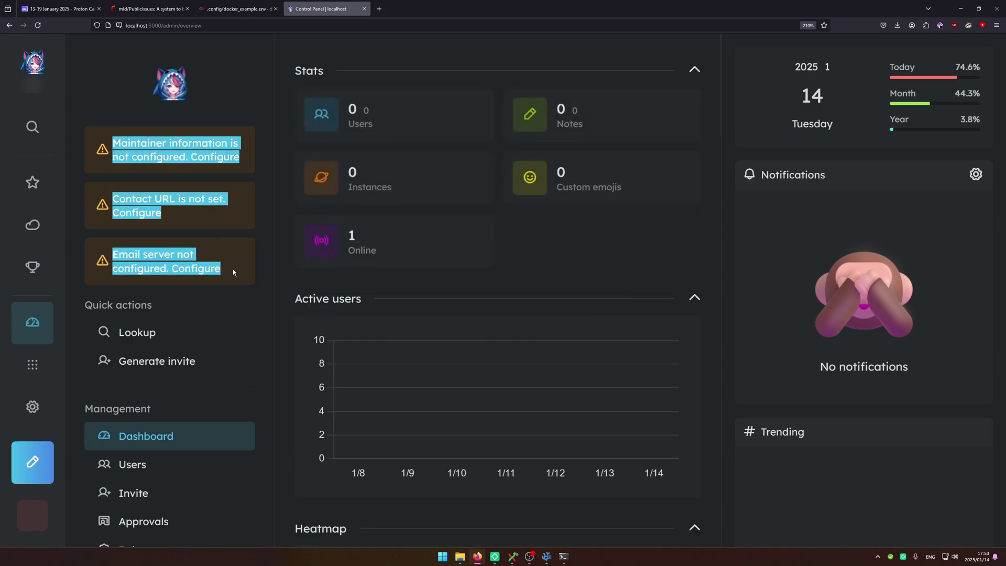
left_click(234, 272)
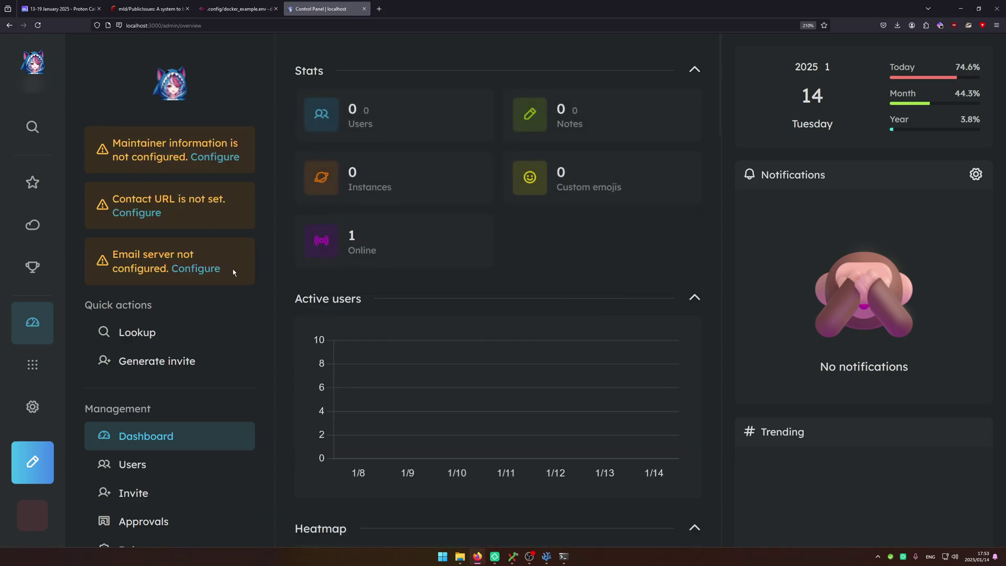
left_click(211, 164)
left_click(364, 202)
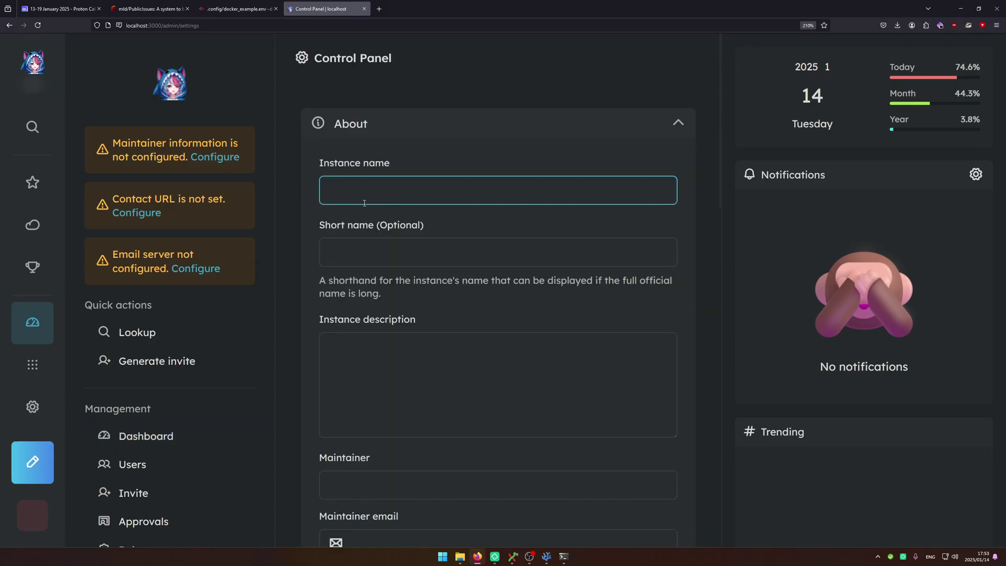
type("mldchan soc")
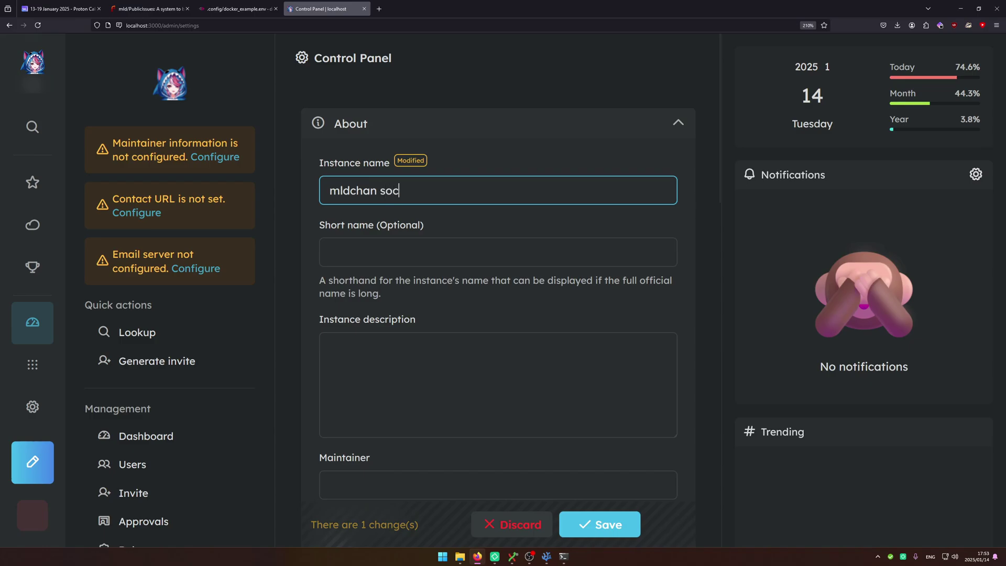
type("mld")
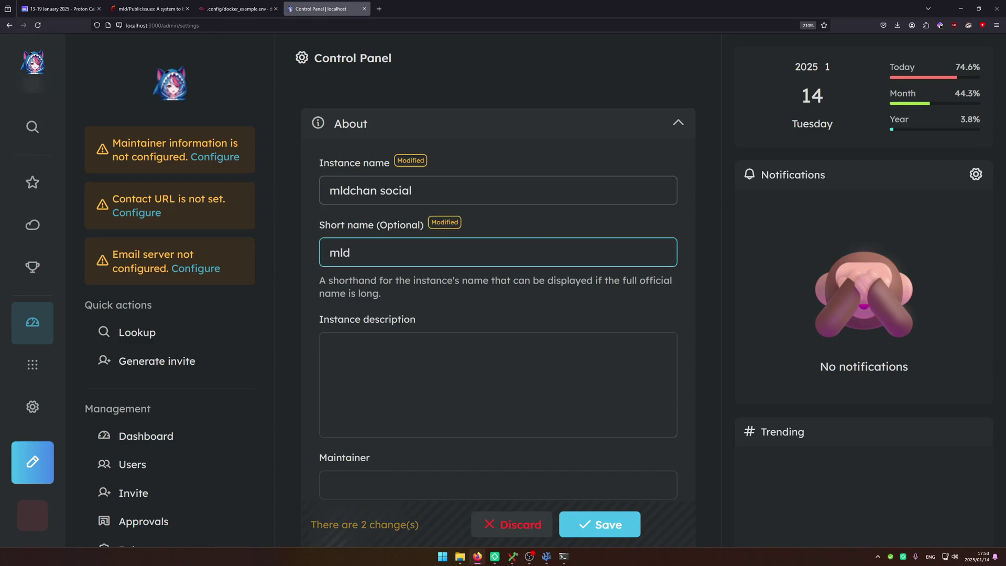
scroll(407, 234, "down", 3)
left_click(407, 234)
type("mldchna's lo")
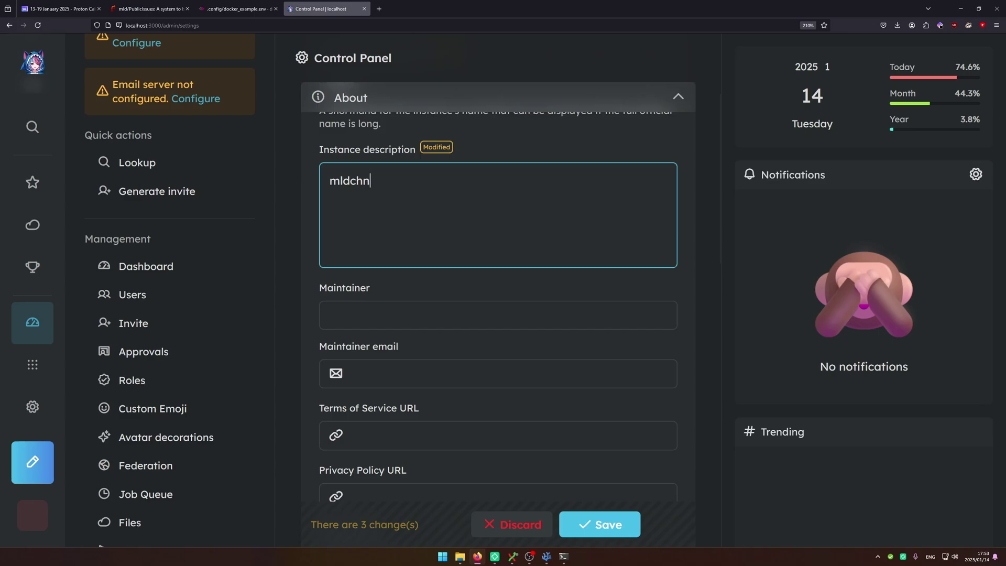
key("BackSpace")
key("BackSpace")
key("BackSpace")
type("an's localhost instance")
Fill in the maintainer name and e-mail, then save the general settings.
key("Tab")
type("m")
left_click(657, 373)
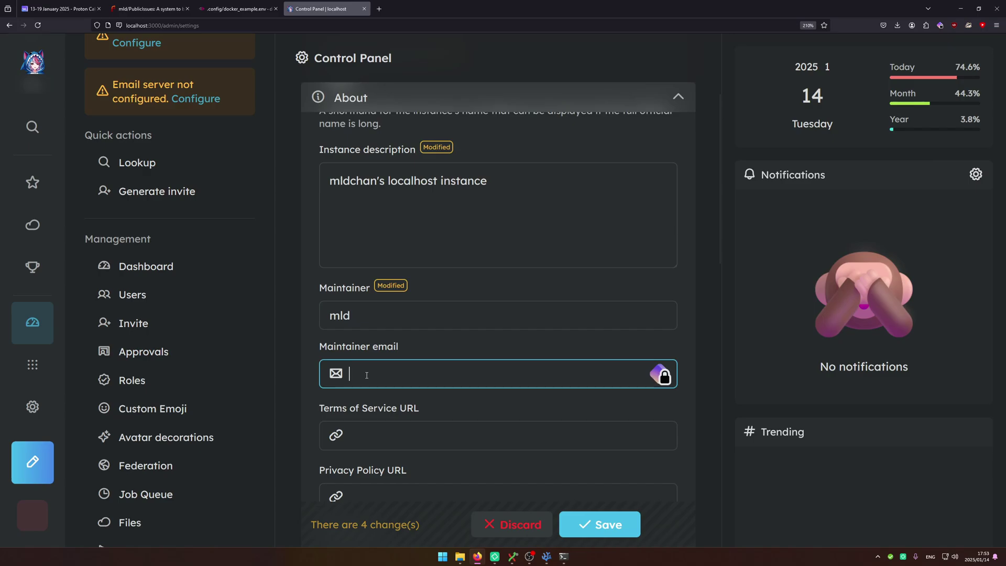
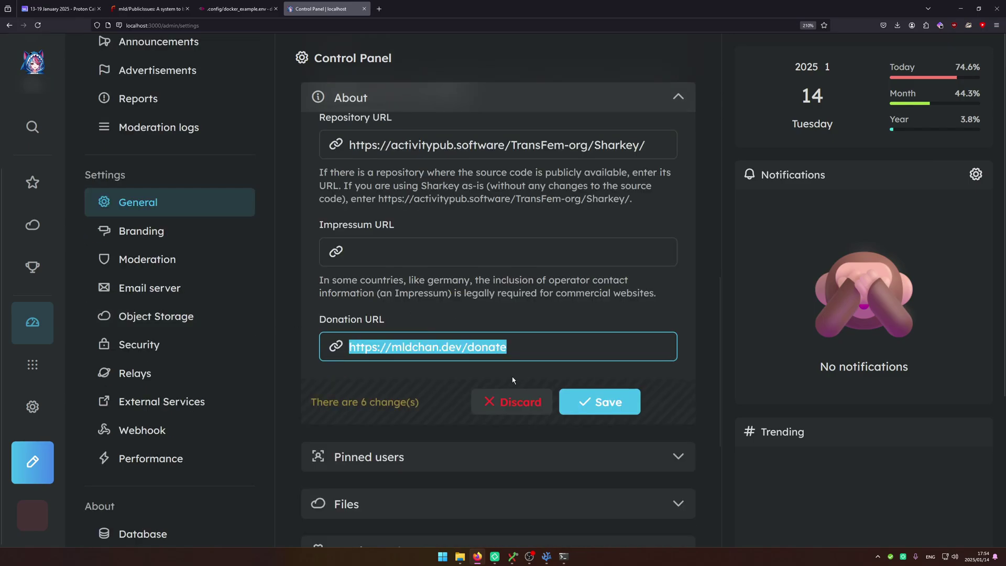
left_click(600, 402)
Add your own account under Pinned users and save.
left_click(392, 339)
scroll(393, 314, "down", 2)
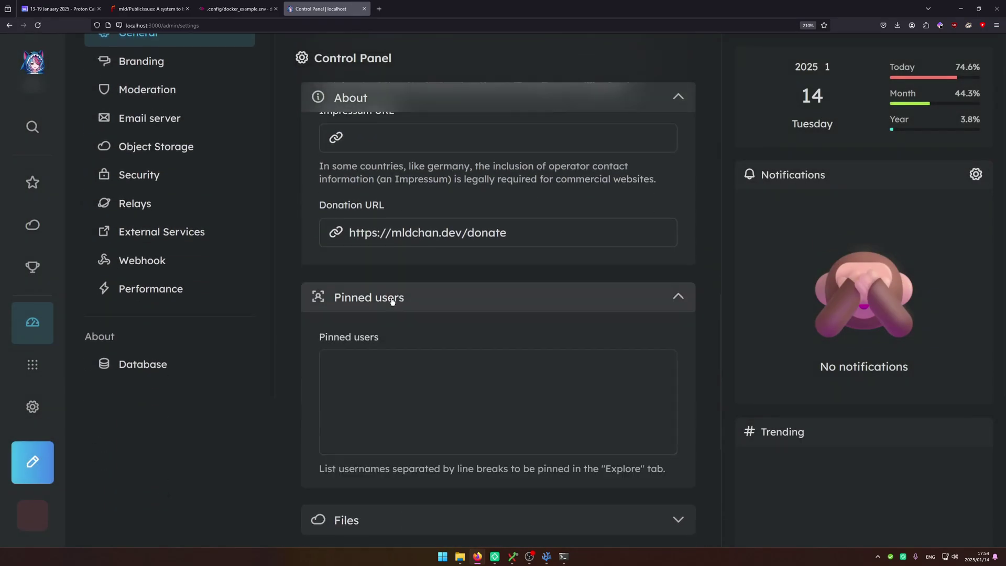
left_click(382, 307)
type("m")
key("BackSpace")
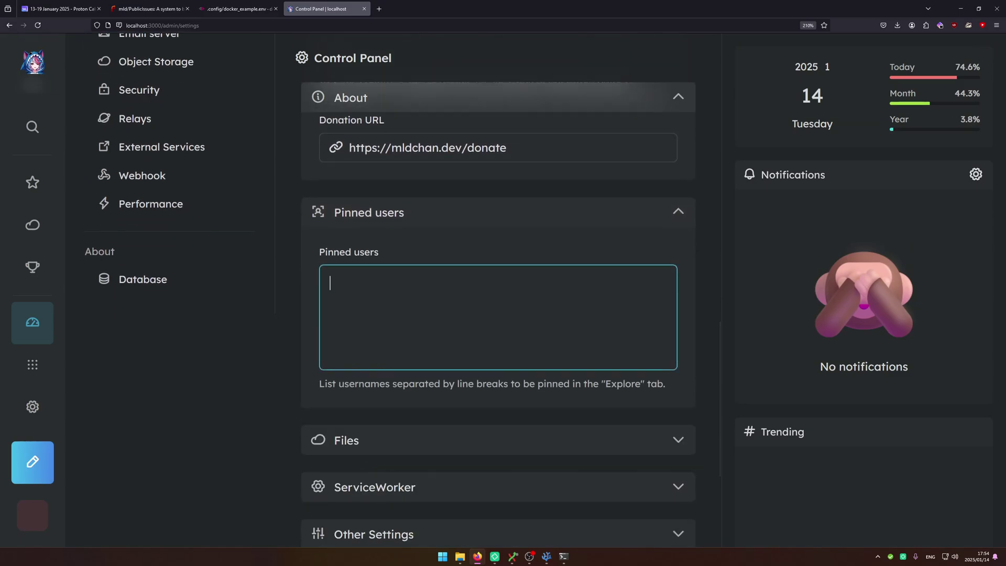
type("mldchan")
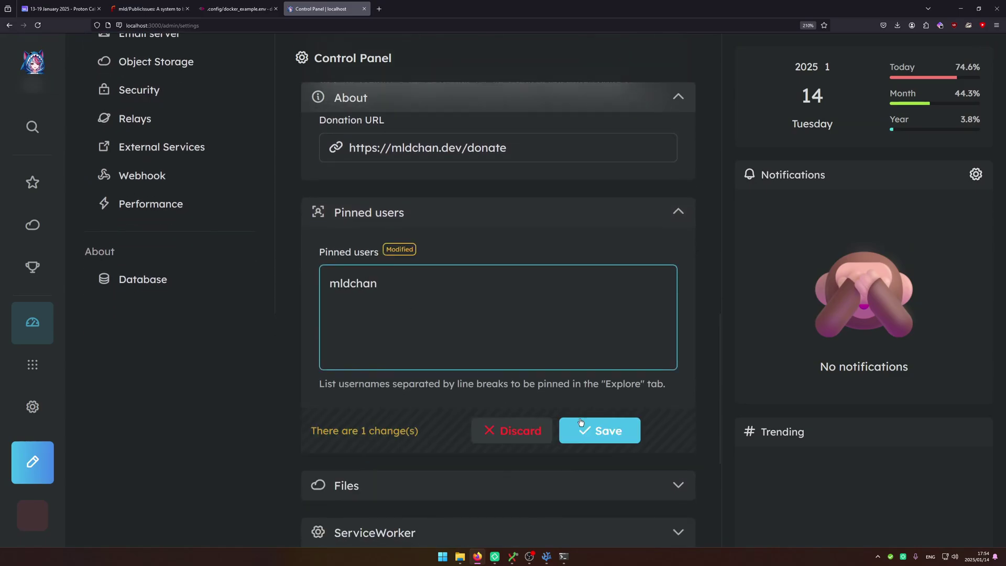
left_click(581, 424)
Turn on Cache remote files in the Files section and save.
left_click(517, 393)
scroll(471, 366, "down", 2)
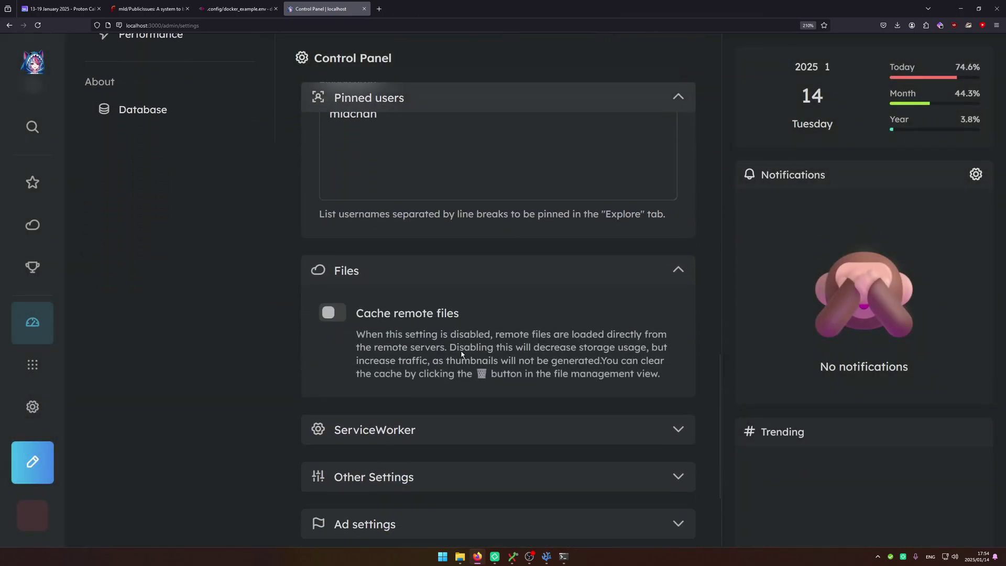
scroll(461, 354, "down", 2)
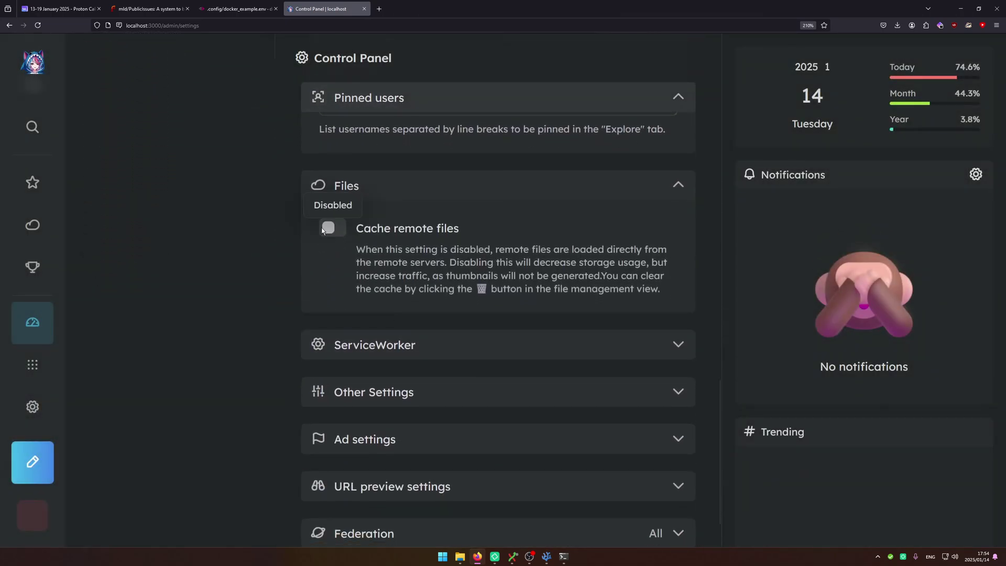
left_click(328, 228)
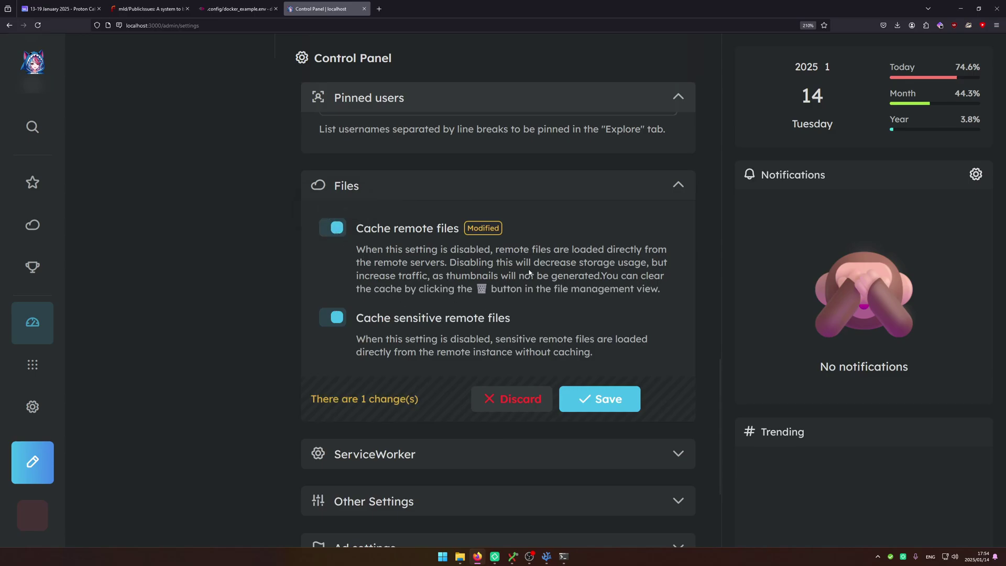
left_click(599, 398)
Enable push notifications under ServiceWorker and open a VAPID key generator.
scroll(409, 330, "down", 4)
left_click(414, 241)
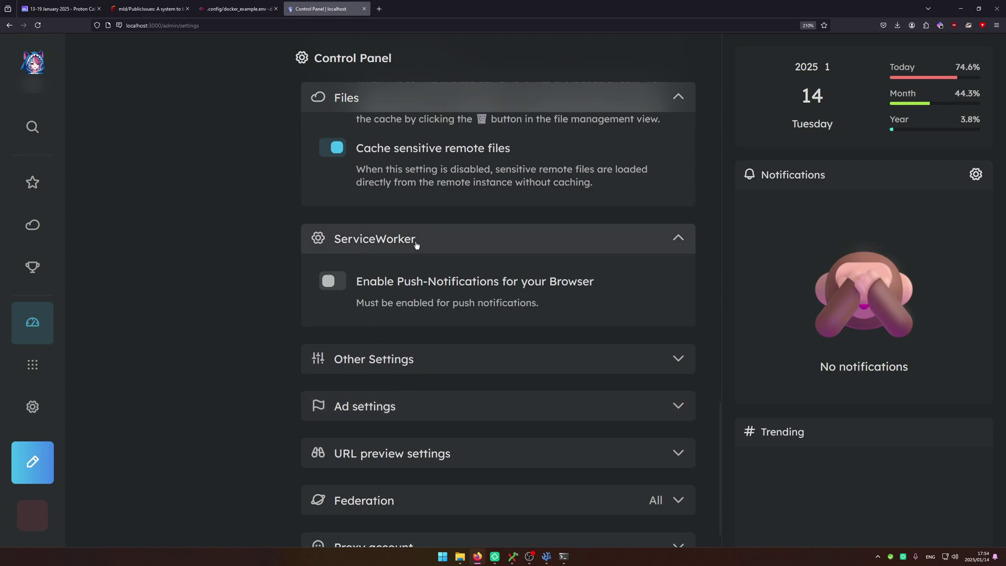
left_click(414, 281)
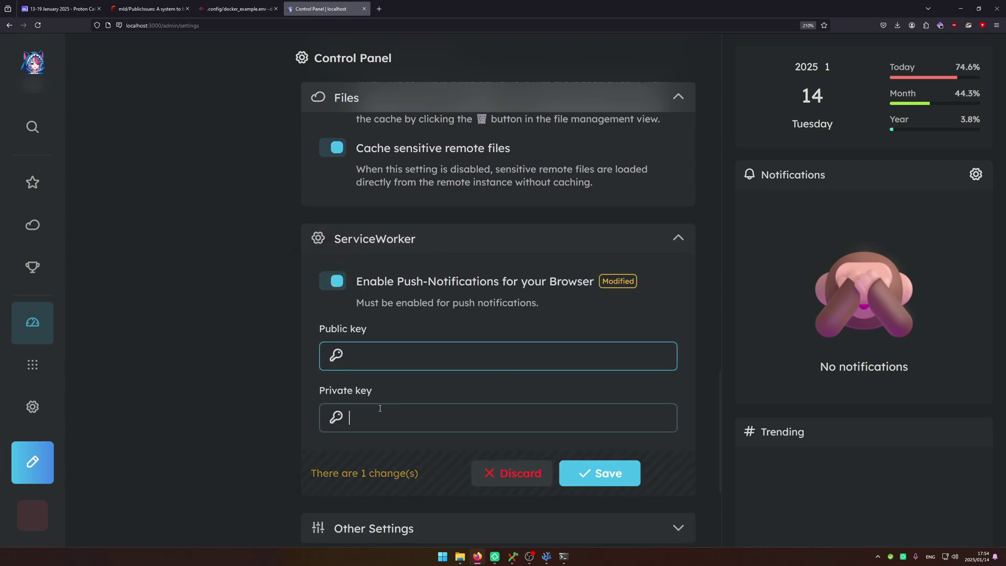
left_click(402, 407)
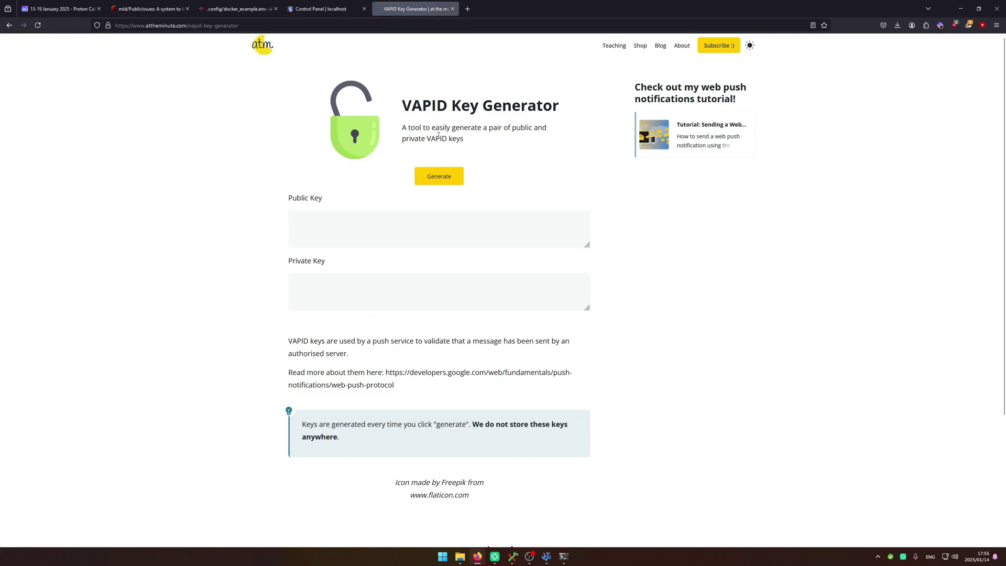
Try generating VAPID keys on the generator page and inspect its cross-origin error.
left_click_drag(426, 104, 558, 107)
left_click(568, 110)
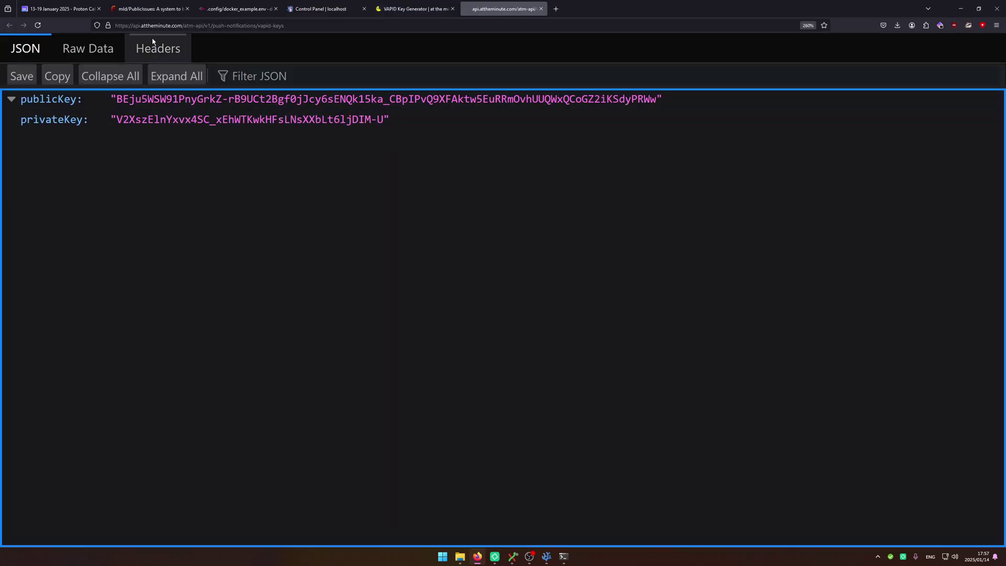
left_click(130, 27)
key("ctrl+k")
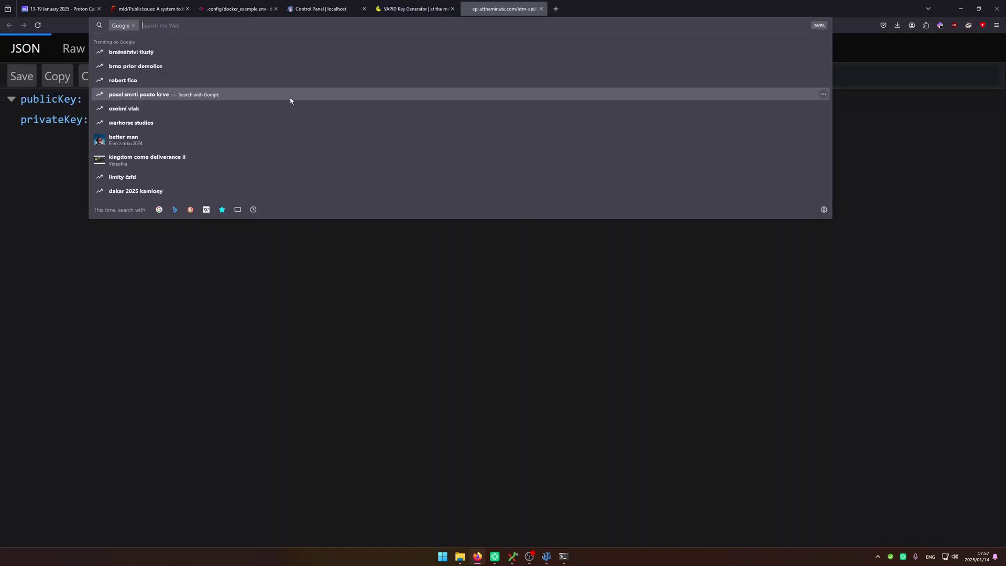
left_click(148, 255)
left_click(393, 7)
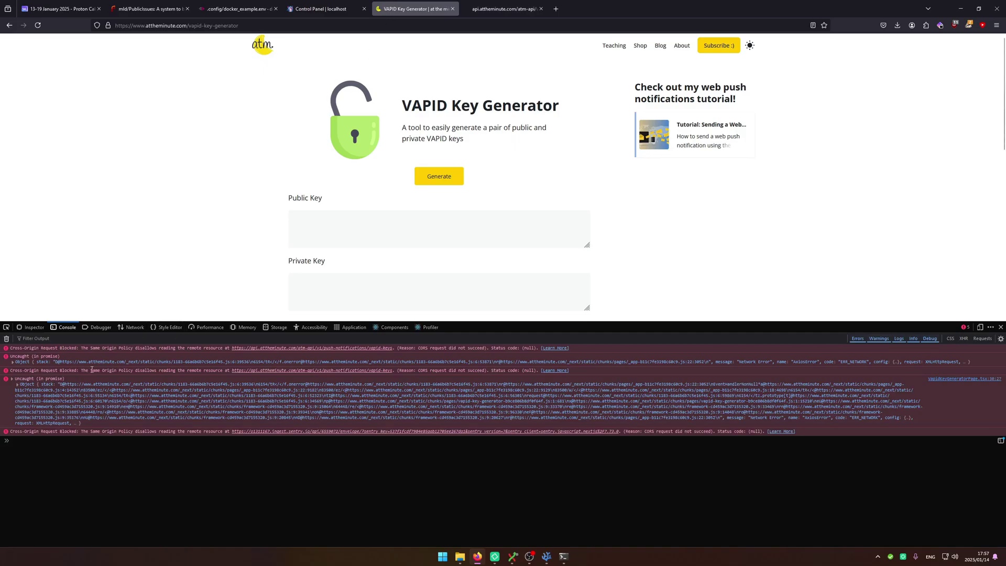
left_click_drag(204, 371, 457, 377)
left_click(457, 377)
left_click(283, 377)
left_click(474, 8)
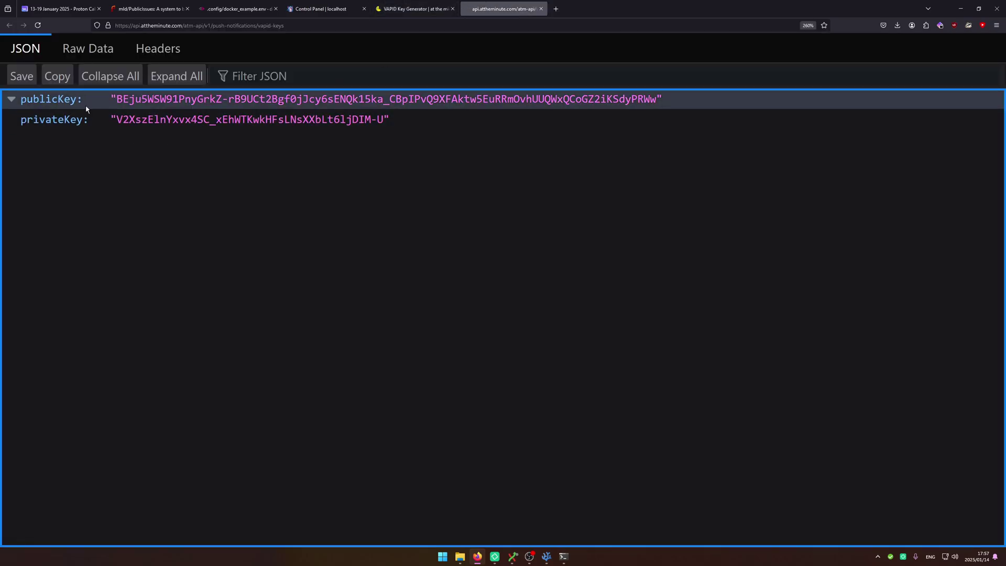
Reload the raw keys page, paste the publicKey into Sharkey, and copy the privateKey.
left_click(37, 25)
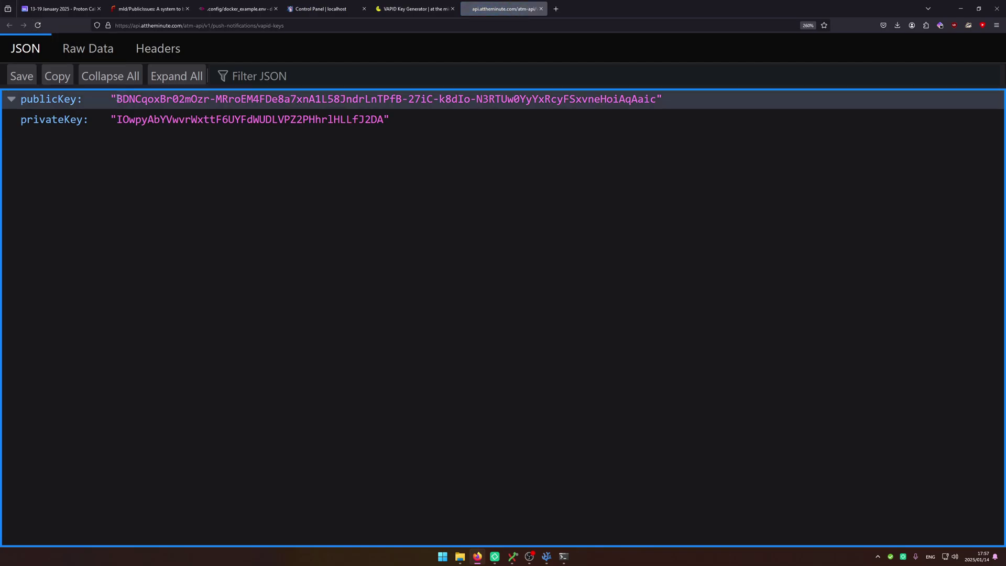
left_click_drag(116, 99, 632, 102)
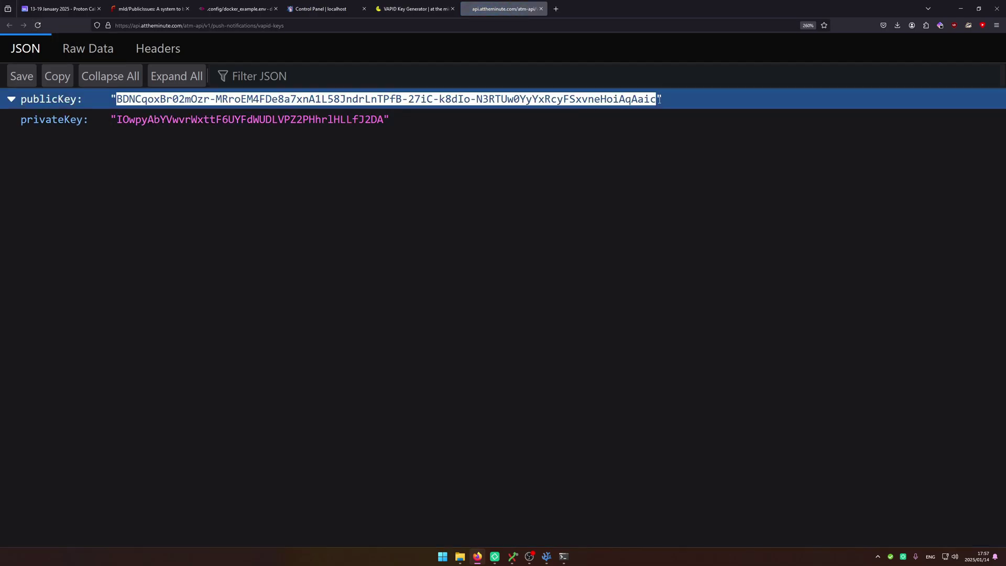
left_click(320, 9)
type("BDNCqoxBr02mOzr-MRroEM4FDe8a7xnA1L58JndrLnTPfB-27iC-k8dIo-N3RTUw0YyYxRcyFSxvneHoiAqAaic")
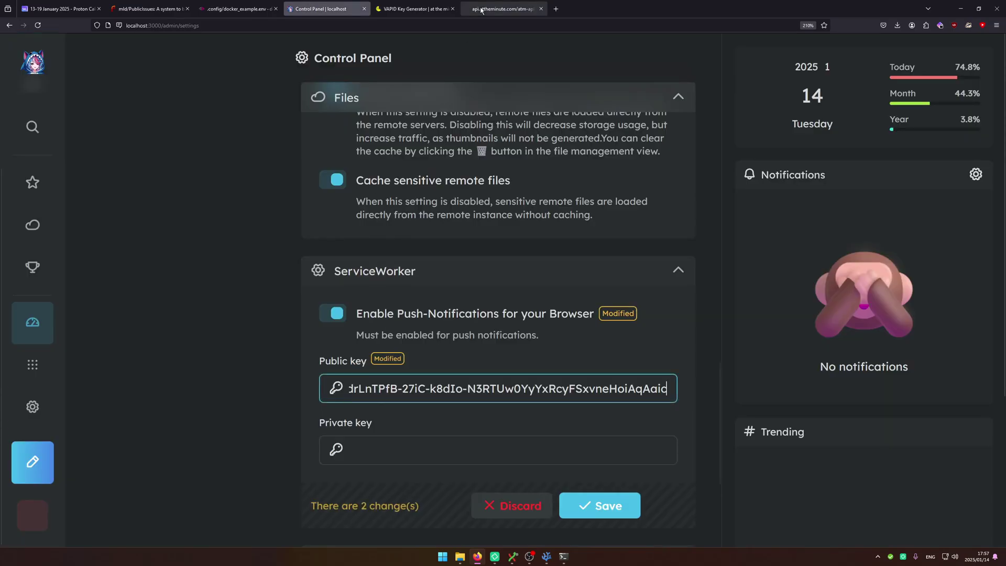
left_click(503, 9)
left_click(119, 121)
left_click_drag(119, 121, 385, 120)
key("ctrl+c")
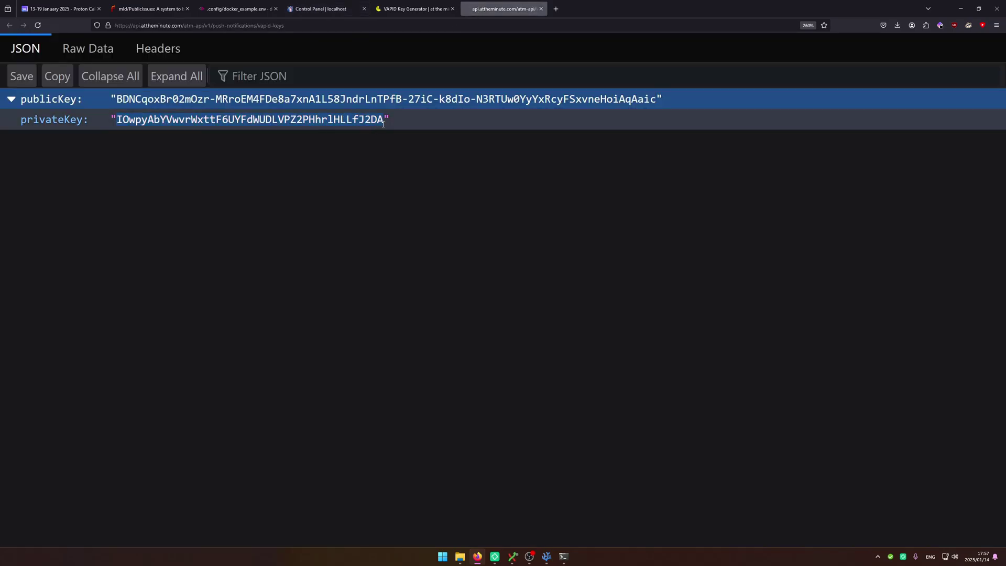
left_click(321, 9)
Paste the private key into the ServiceWorker Private key field and save.
left_click(409, 449)
key("ctrl+v")
left_click(599, 506)
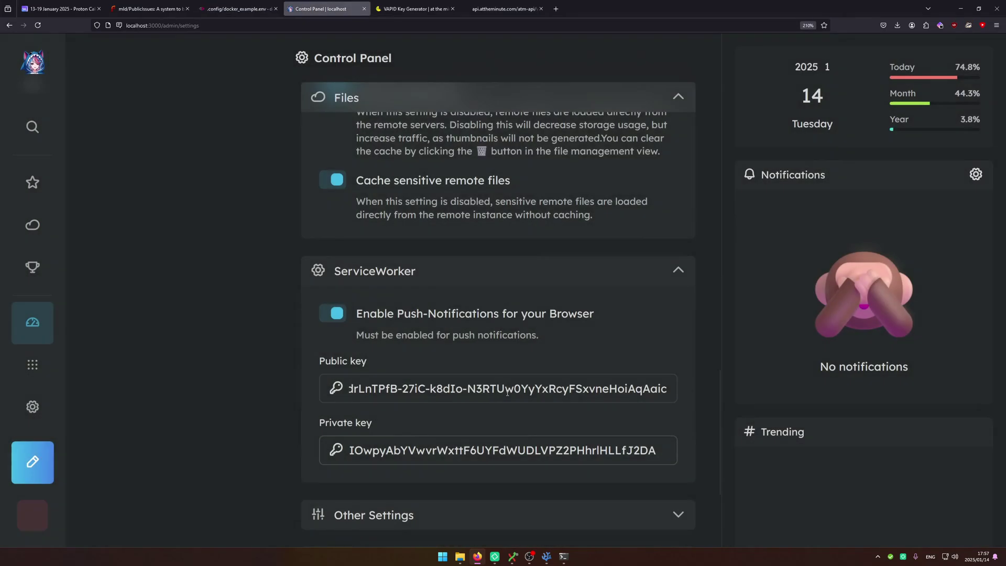
scroll(453, 360, "down", 3)
scroll(462, 194, "up", 2)
left_click(461, 194)
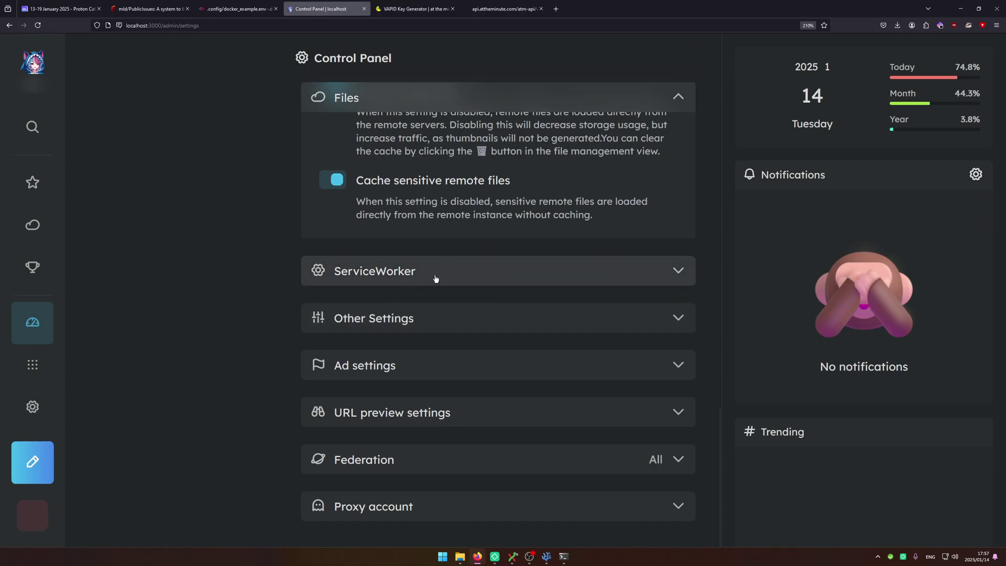
In Settings > Notifications, enable push notifications and allow them in the browser prompt.
right_click(32, 406)
left_click(120, 429)
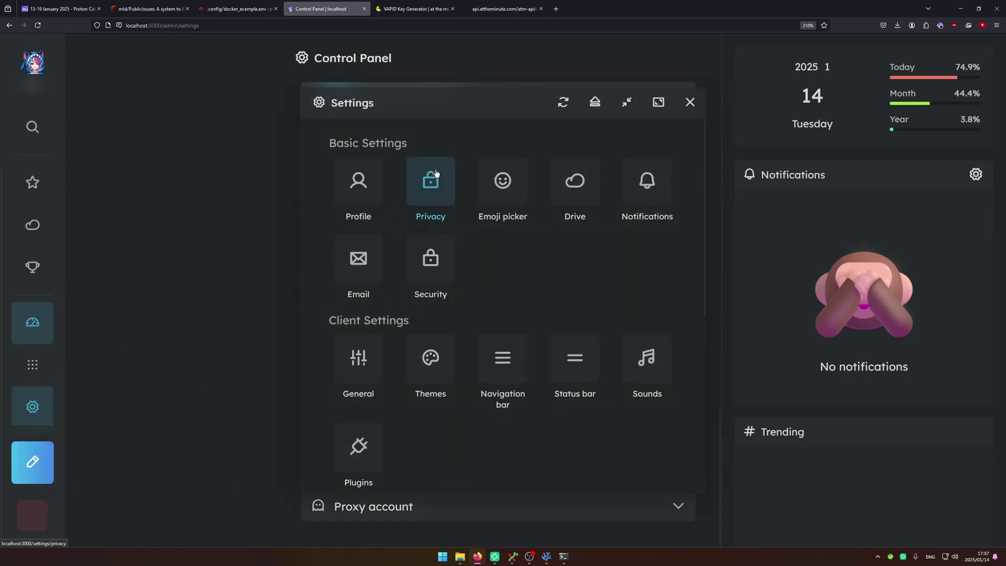
left_click_drag(418, 118, 338, 88)
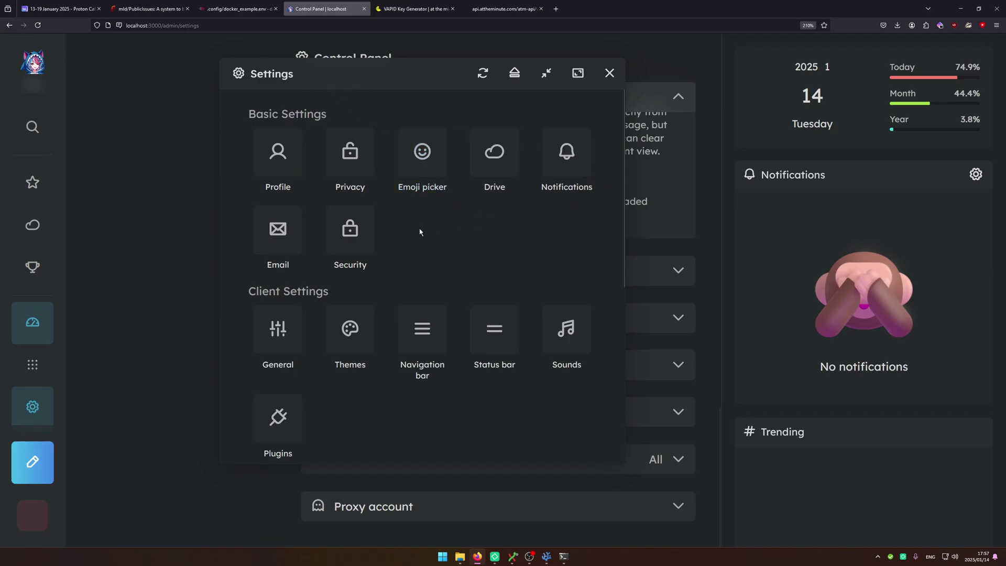
scroll(500, 299, "down", 2)
scroll(503, 292, "up", 2)
left_click(565, 163)
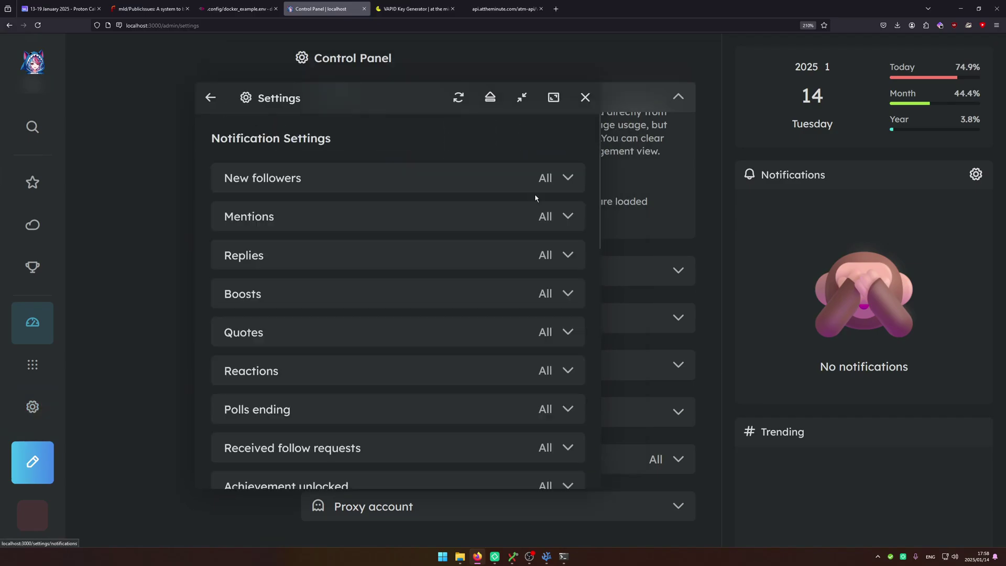
scroll(492, 218, "down", 5)
left_click(267, 403)
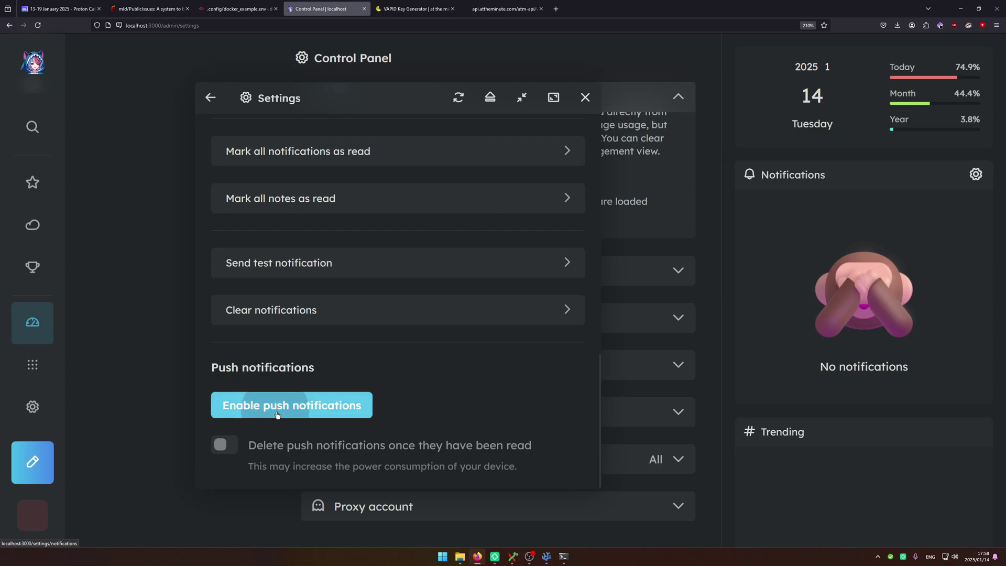
left_click(204, 64)
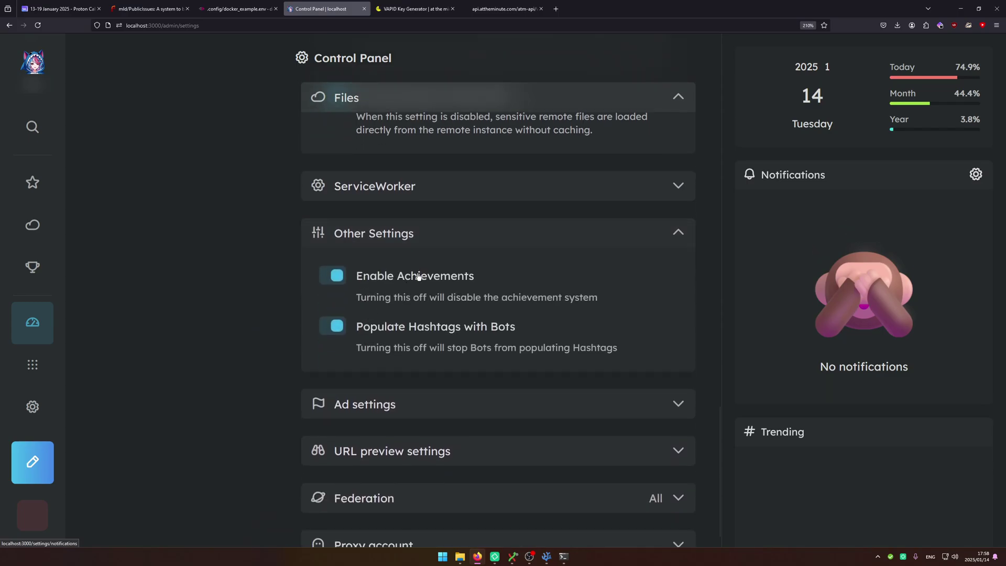
Review the Ad settings and URL preview settings, including the User-Agent and proxy endpoint fields.
left_click(446, 404)
scroll(455, 461, "down", 3)
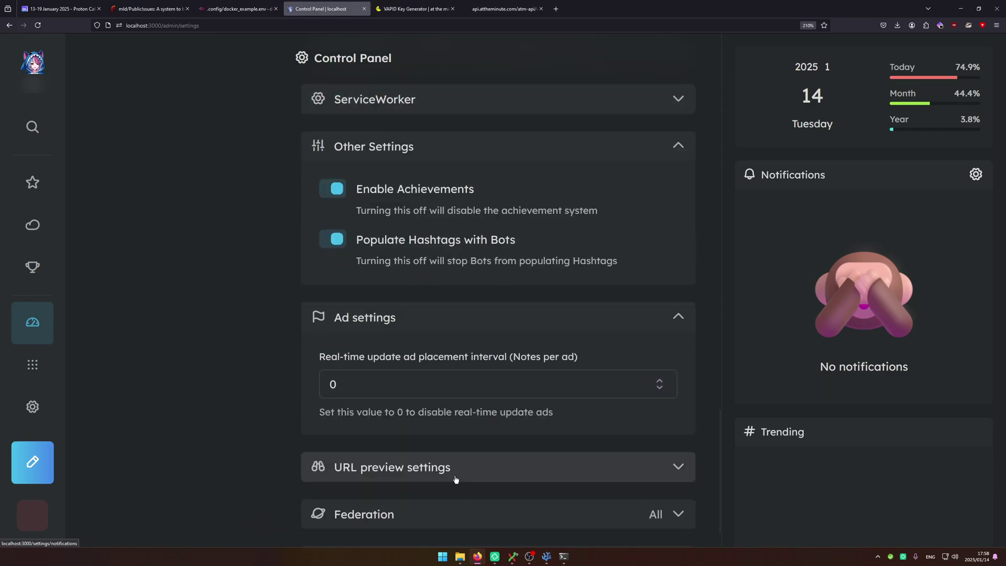
left_click(407, 321)
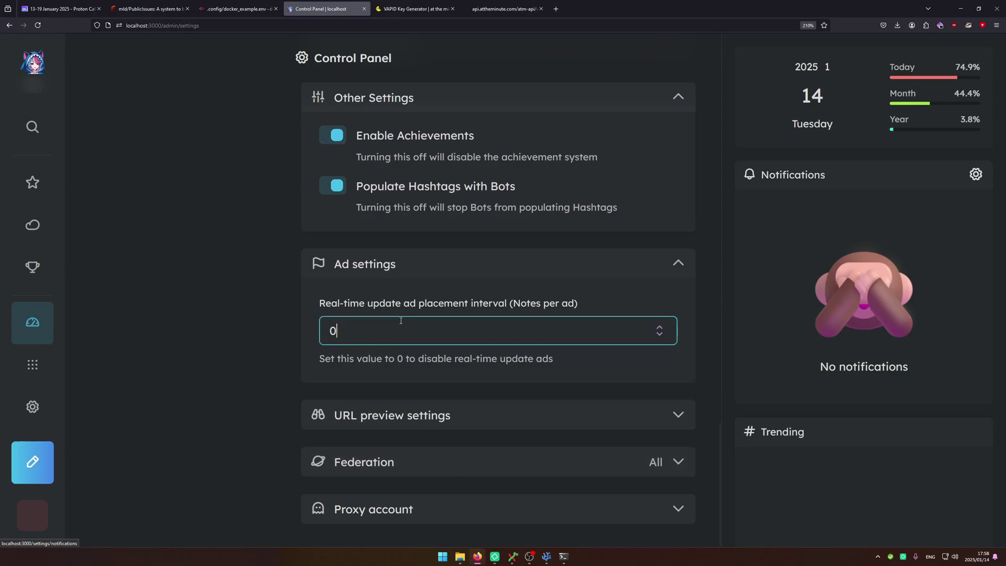
left_click(340, 421)
scroll(341, 422, "down", 5)
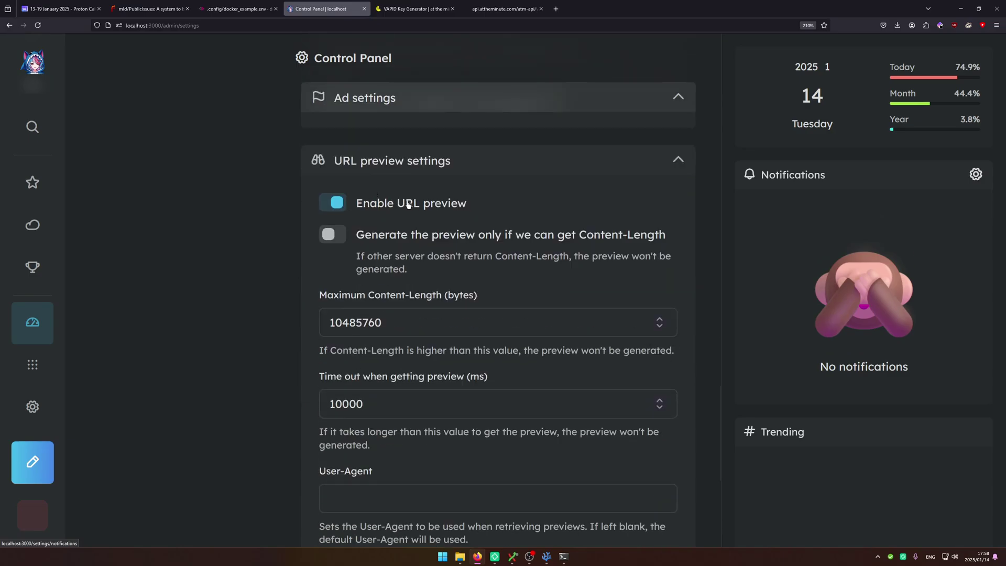
scroll(408, 205, "down", 5)
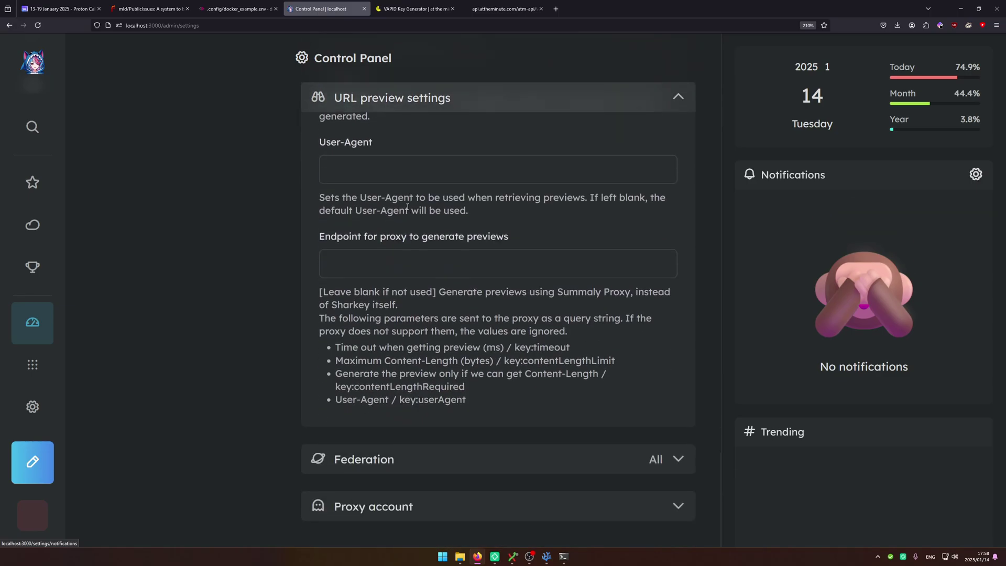
scroll(429, 423, "up", 4)
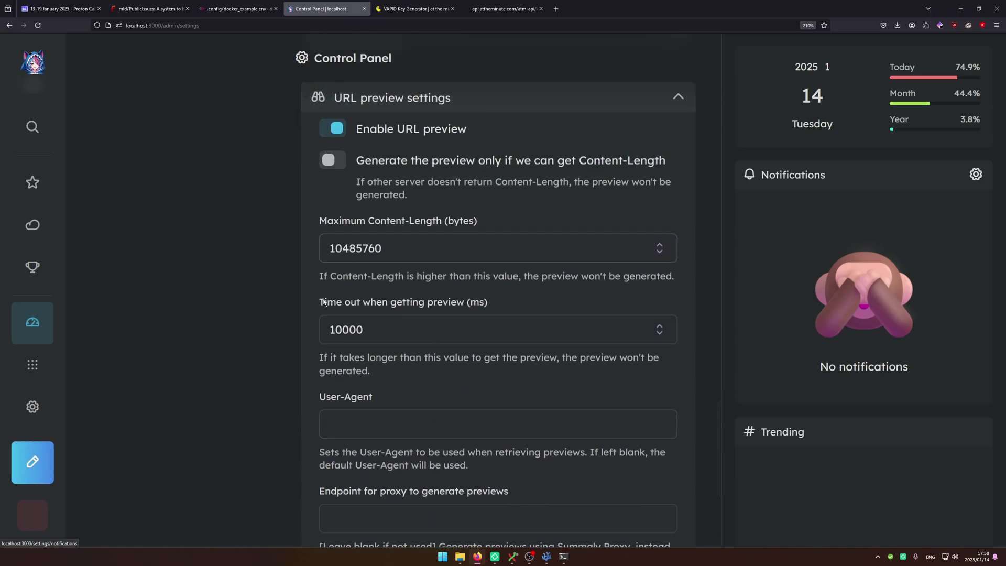
scroll(249, 410, "down", 2)
left_click(372, 341)
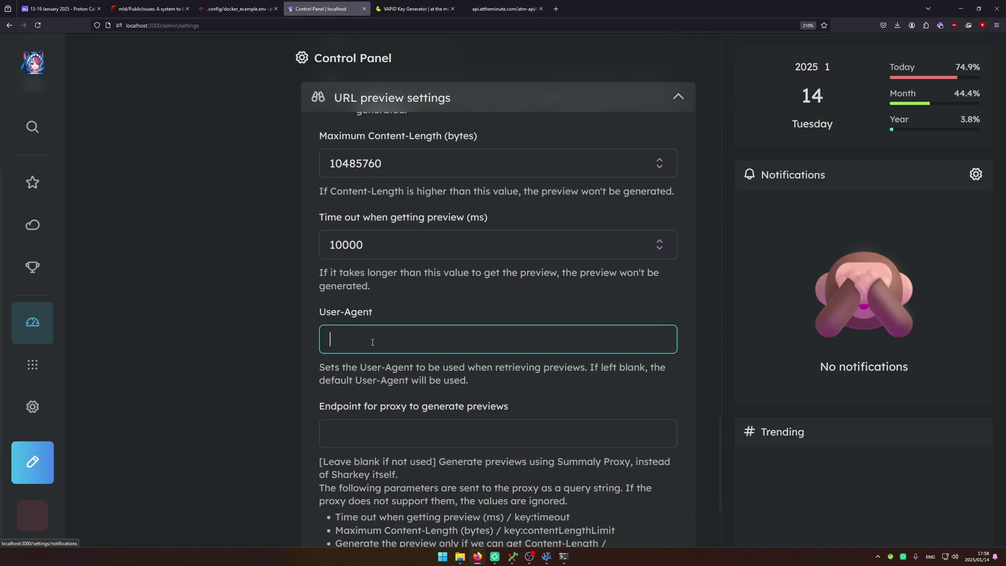
scroll(398, 253, "down", 3)
left_click(398, 262)
scroll(393, 271, "up", 4)
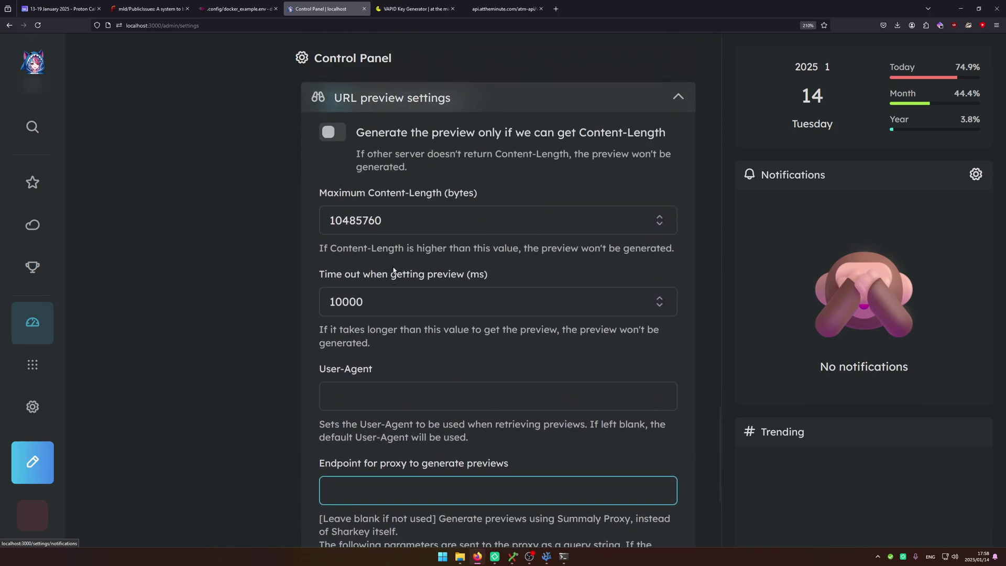
scroll(382, 465, "down", 5)
Set Federation behaviour to None and save, after briefly trying Specified hosts and All.
left_click(555, 448)
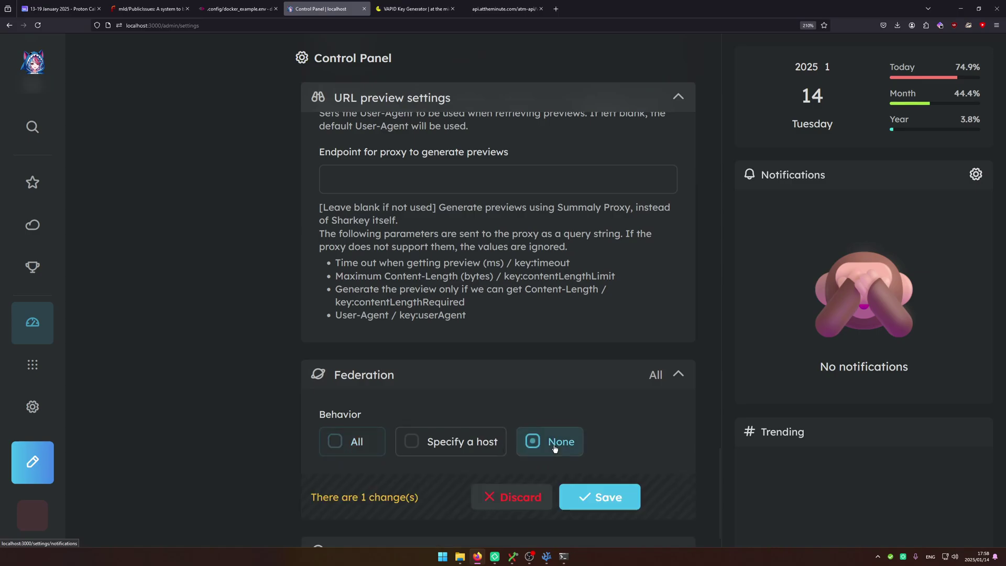
left_click(599, 497)
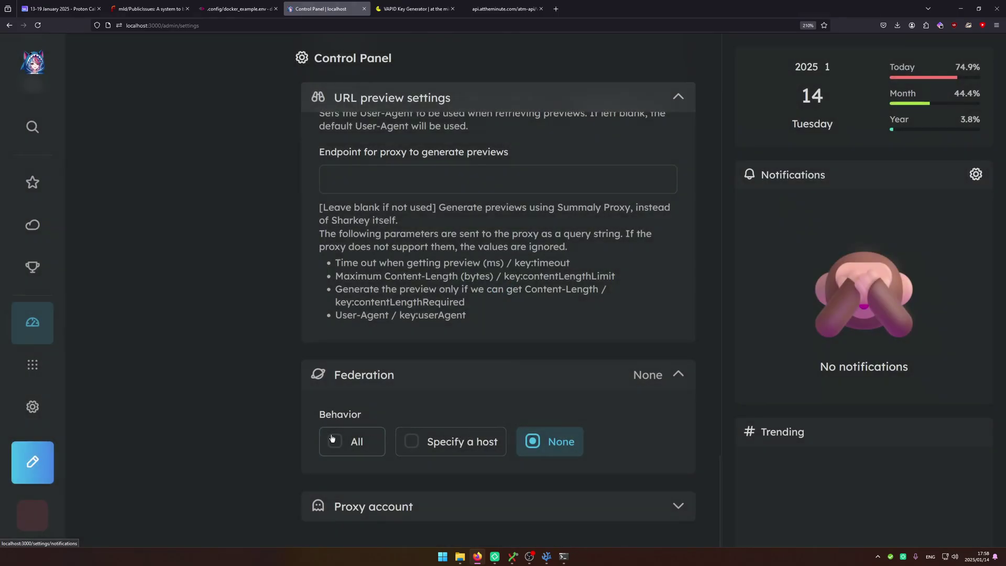
left_click(416, 442)
scroll(423, 378, "down", 3)
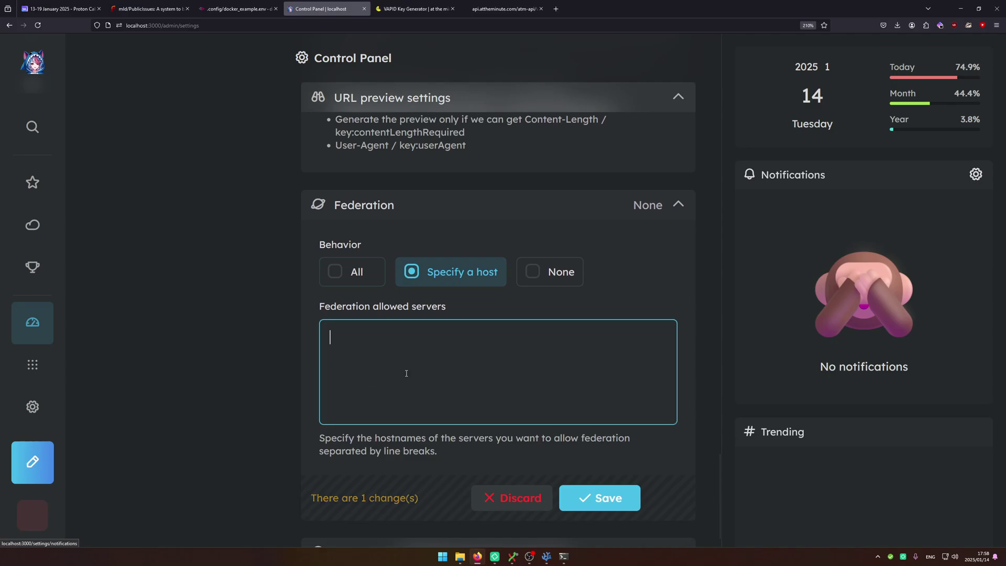
left_click(359, 285)
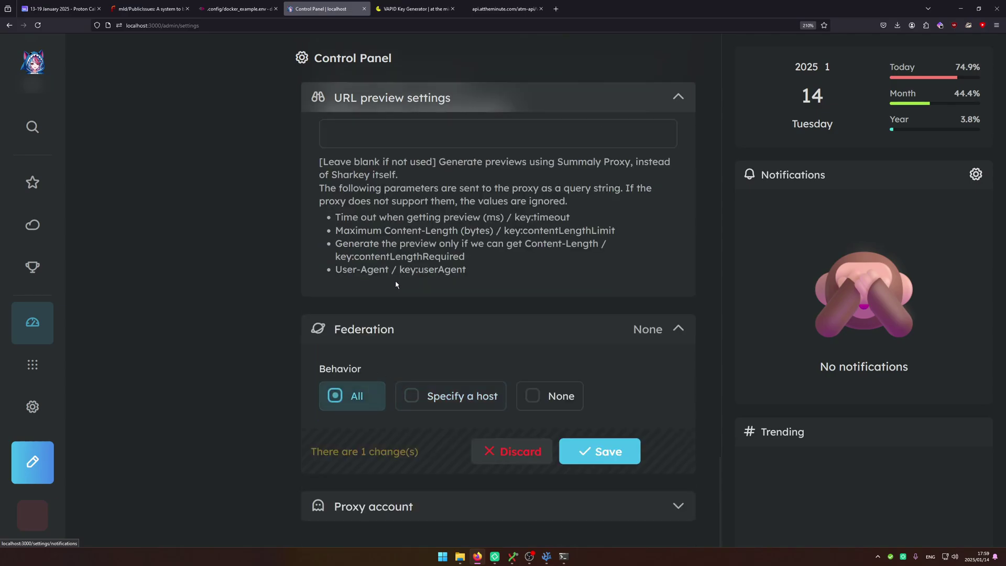
left_click(545, 394)
left_click(509, 388)
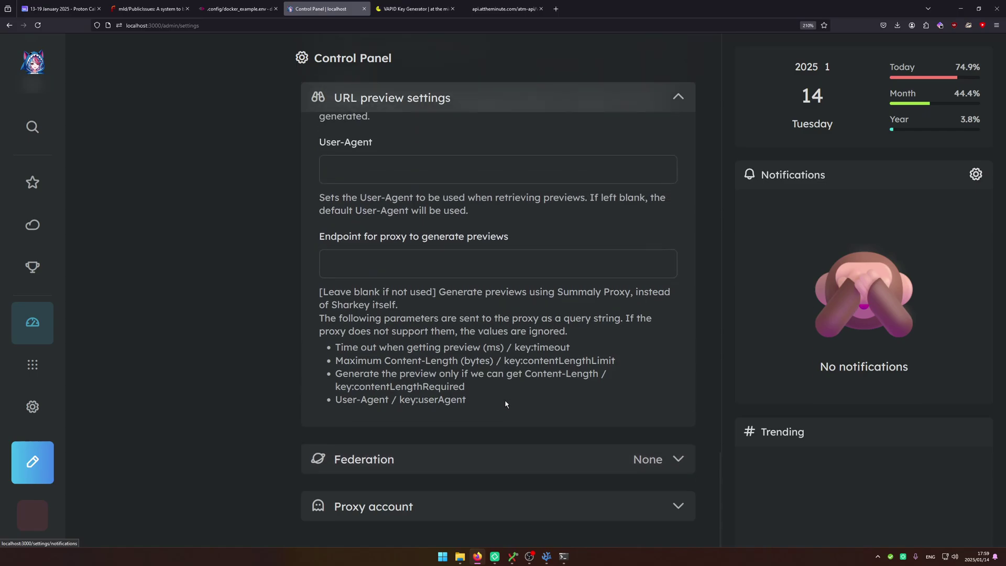
left_click(510, 506)
scroll(445, 507, "down", 3)
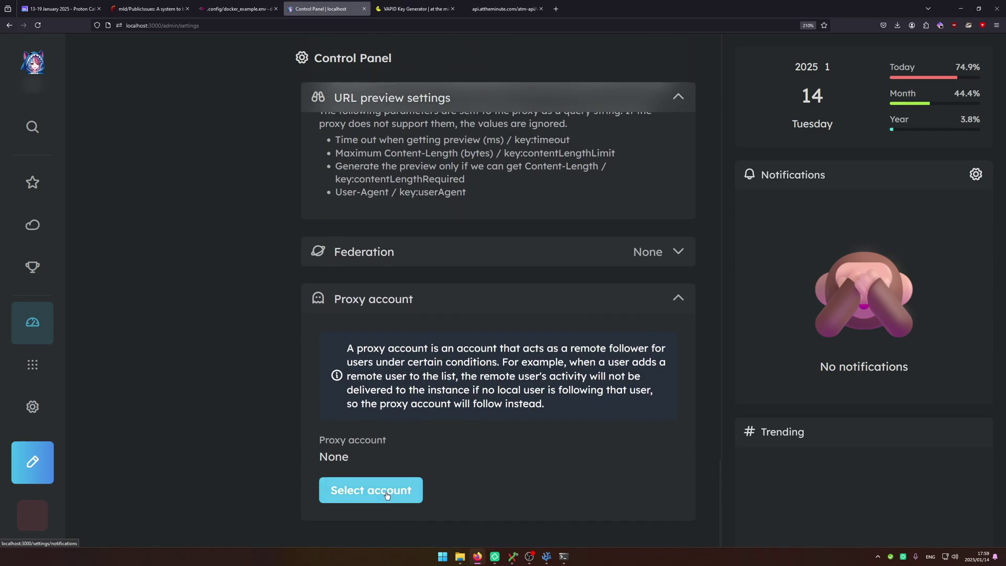
scroll(143, 335, "up", 15)
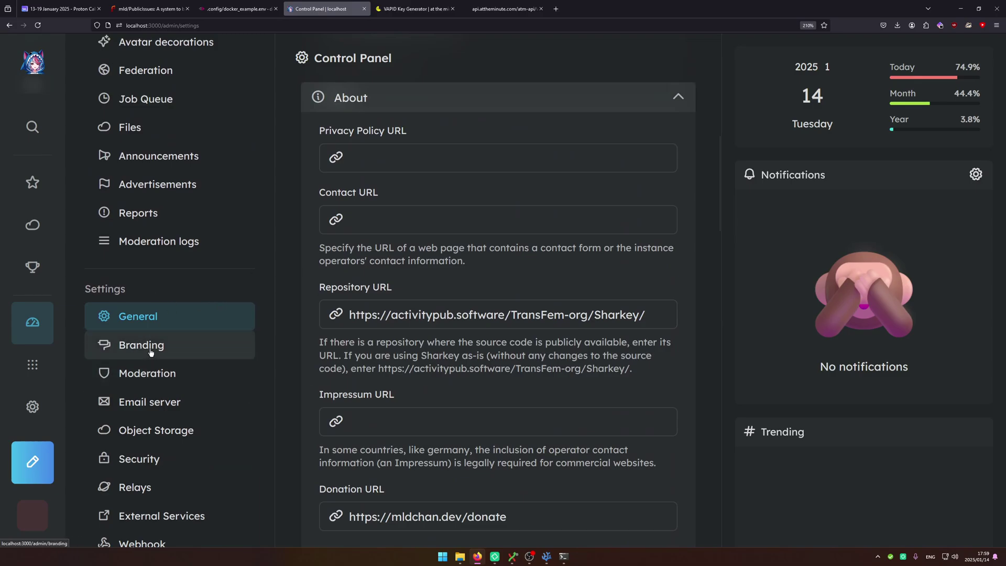
Open the branding settings and copy the uploaded image's link from a Drive window.
left_click(151, 351)
left_click(377, 137)
key("Tab")
scroll(390, 255, "down", 5)
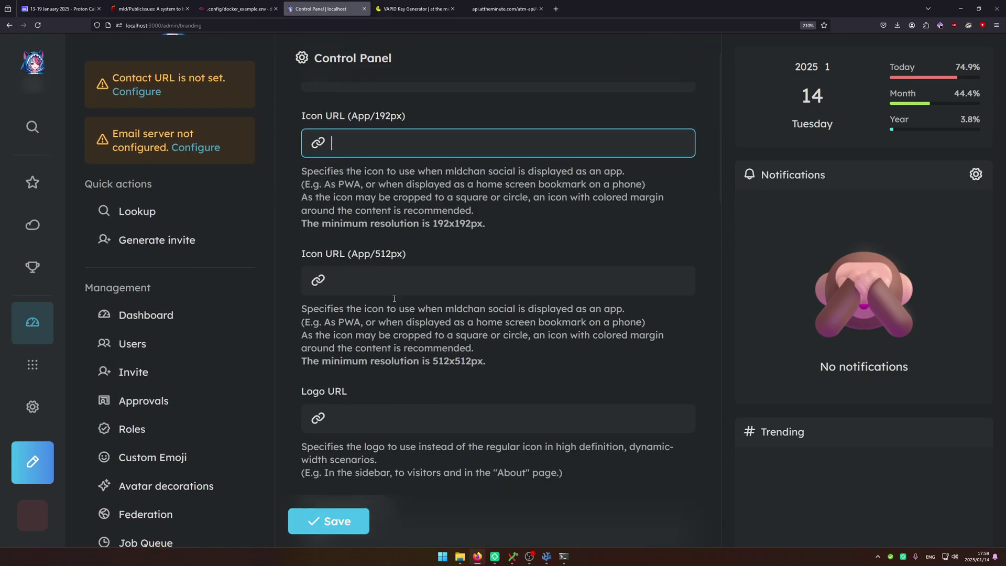
key("Tab")
key("Tab")
scroll(390, 256, "up", 5)
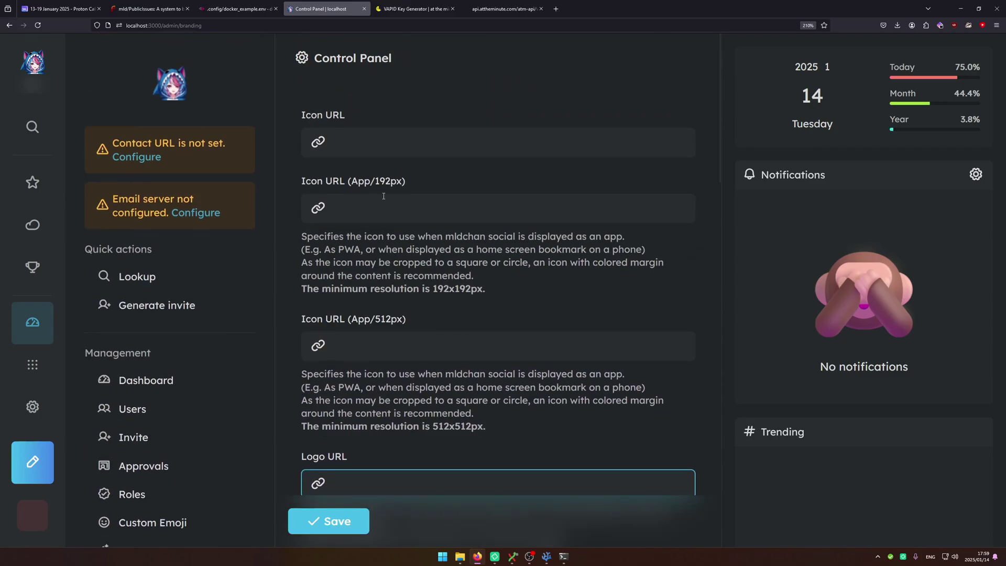
left_click(401, 156)
right_click(33, 225)
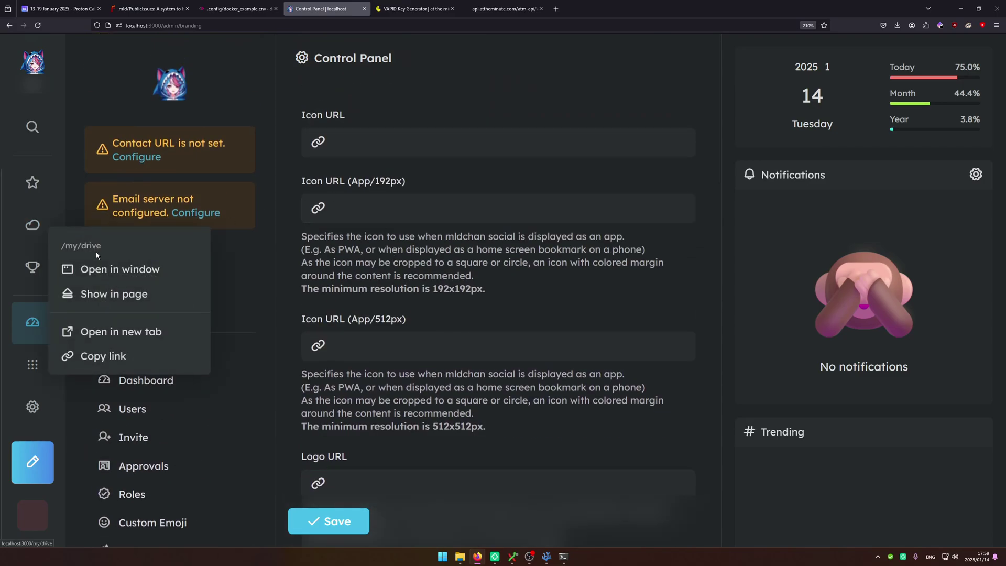
left_click(110, 267)
left_click_drag(453, 104, 747, 102)
right_click(698, 209)
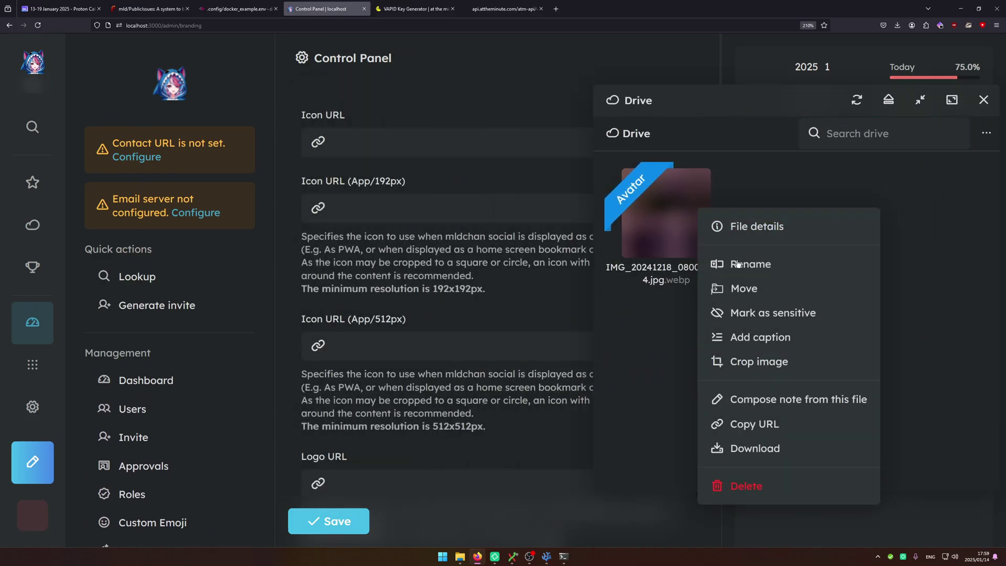
left_click(756, 425)
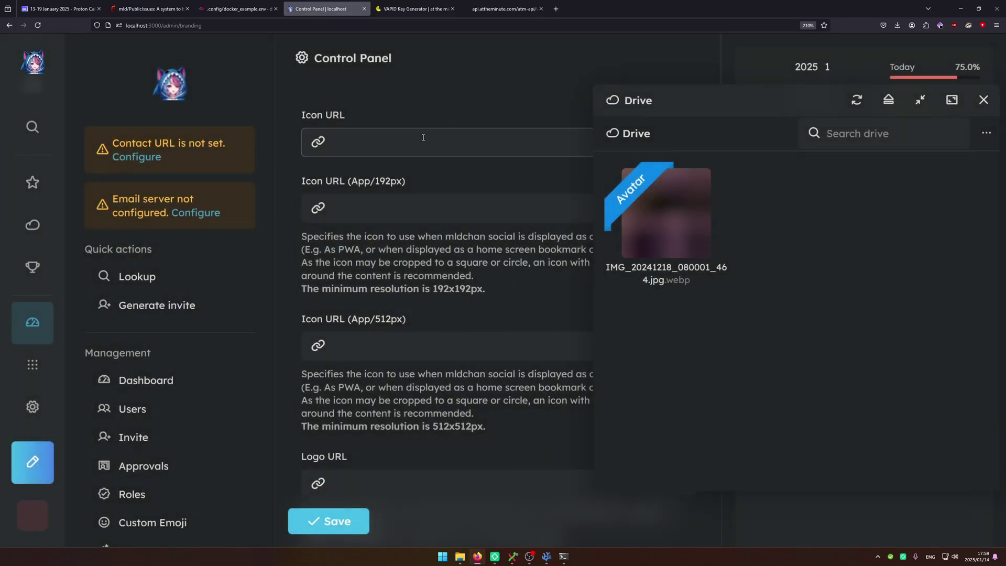
Paste the file link into Icon URL, 192px and 512px app icons, and Logo URL, then save and reload.
key("ctrl+v")
left_click_drag(663, 103, 191, 63)
left_click(445, 207)
key("ctrl+v")
left_click(445, 345)
key("ctrl+v")
scroll(413, 280, "down", 3)
scroll(382, 305, "up", 3)
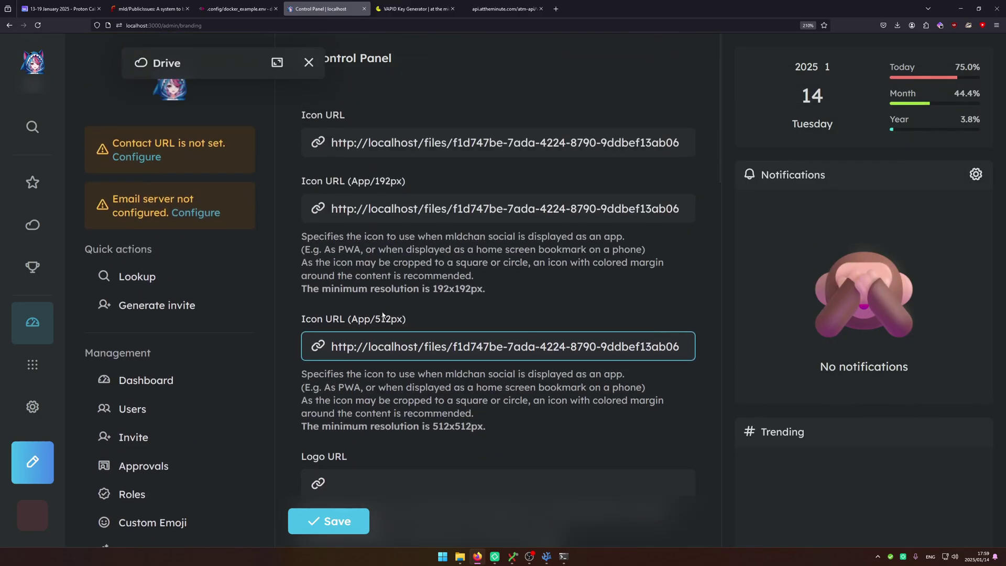
scroll(383, 315, "down", 2)
left_click(345, 399)
key("ctrl+v")
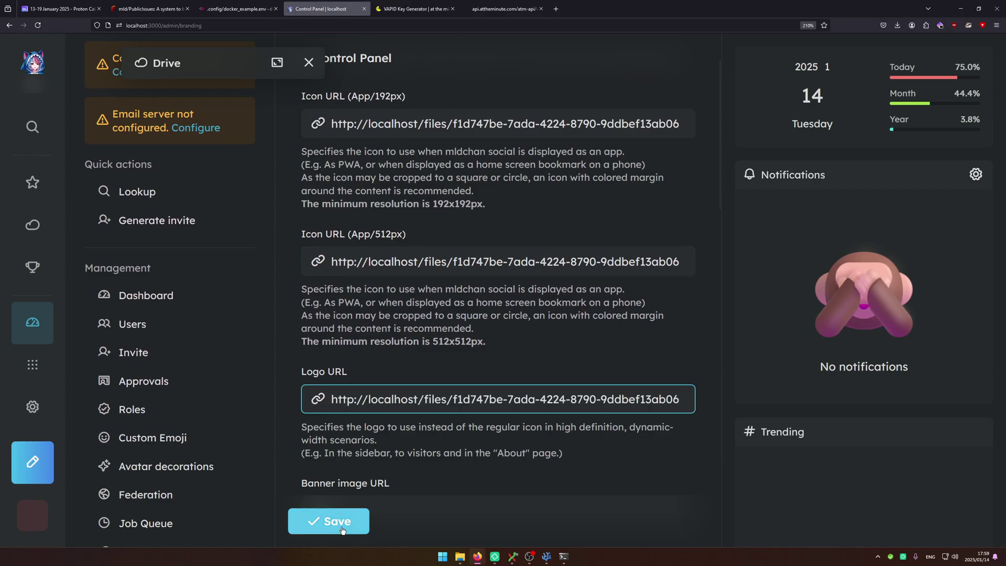
left_click(341, 524)
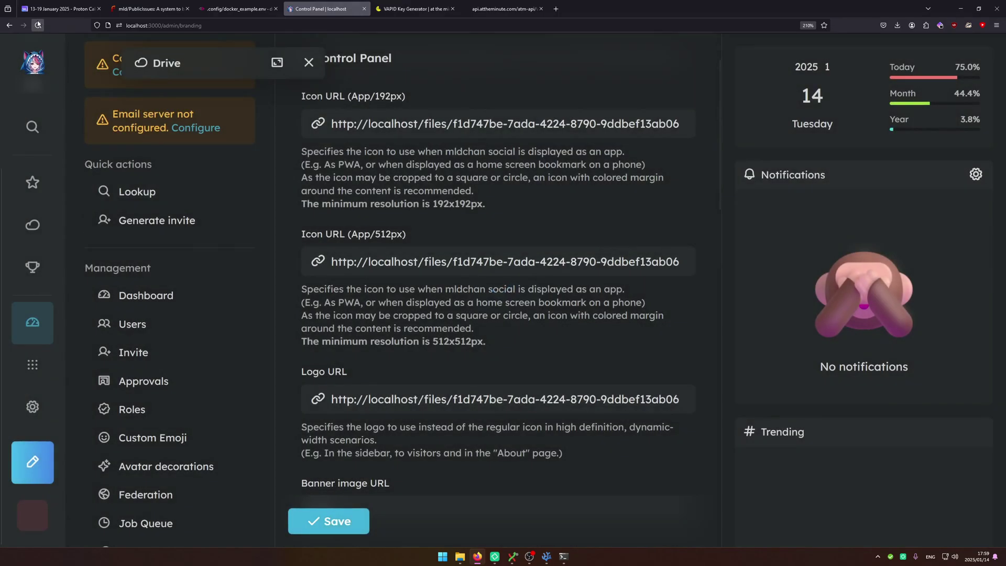
key("F5")
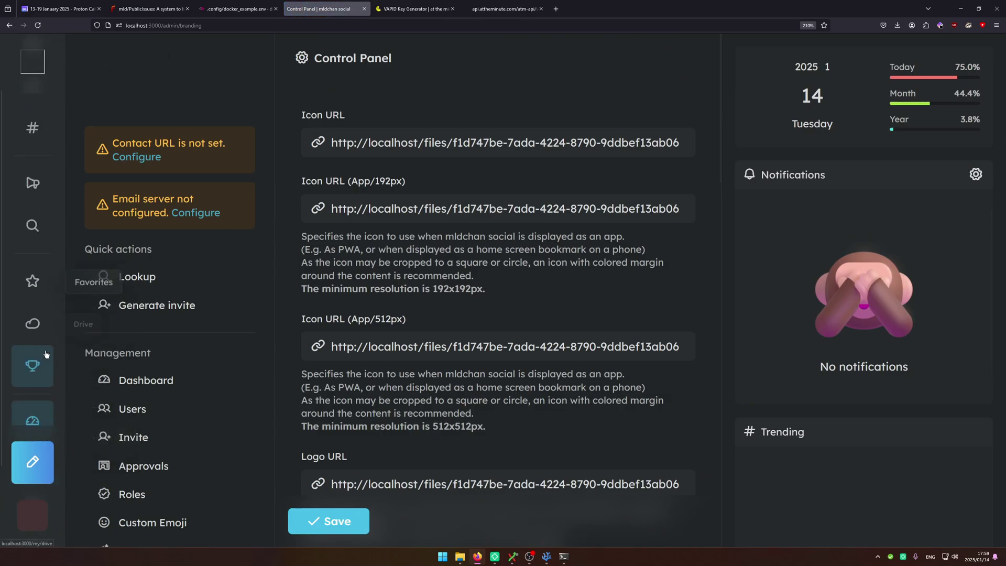
Past the banner and background image fields, pick the transgender flag from the flags emojis.
scroll(43, 309, "down", 5)
left_click(382, 257)
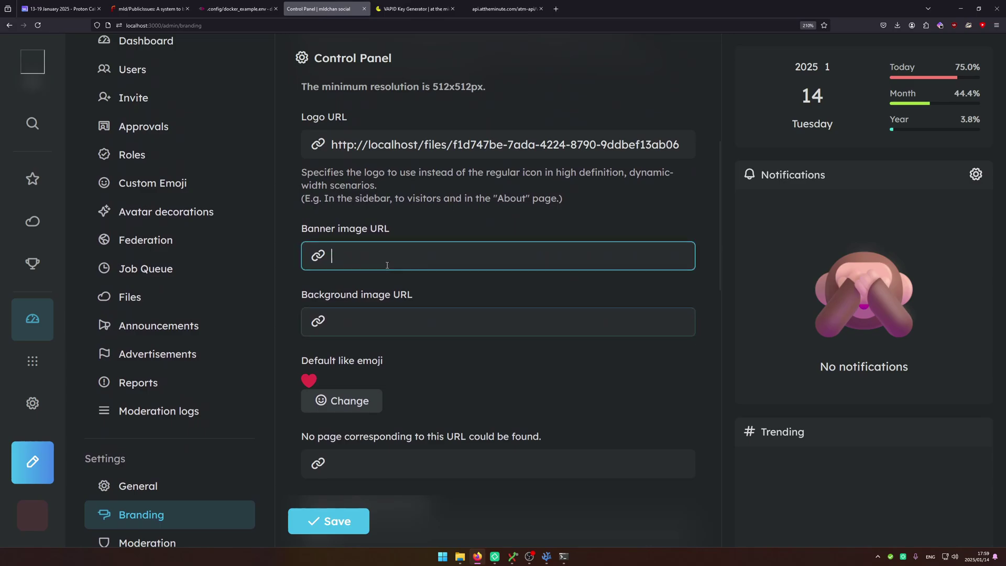
left_click(382, 314)
scroll(367, 294, "down", 3)
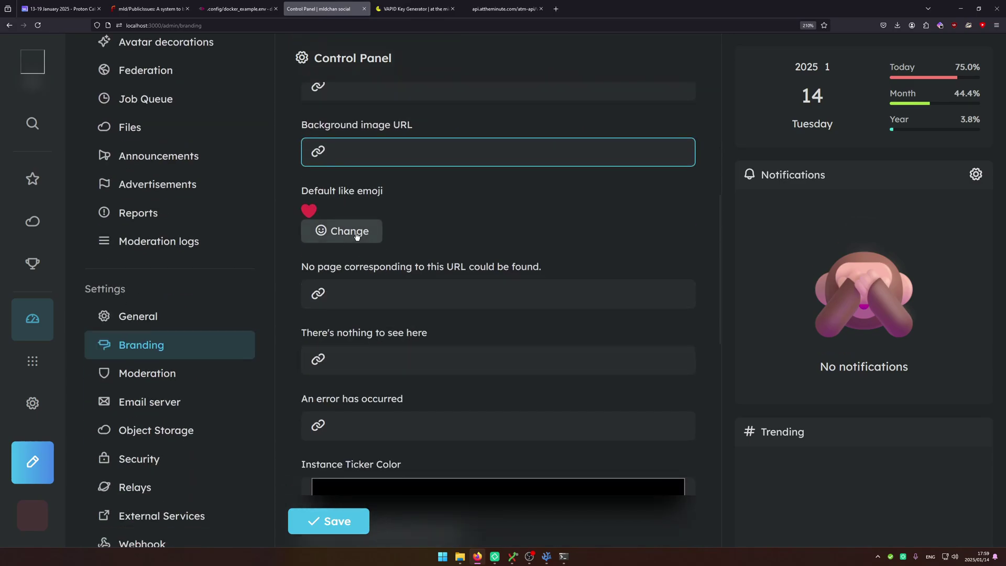
left_click(340, 230)
scroll(343, 342, "down", 3)
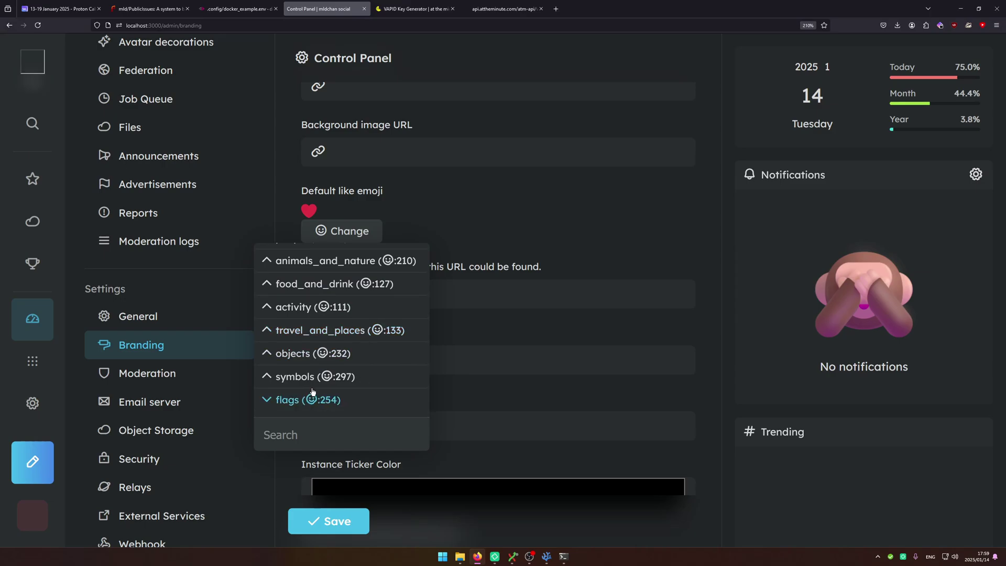
left_click(286, 399)
scroll(288, 340, "down", 2)
scroll(287, 320, "up", 2)
scroll(289, 321, "down", 2)
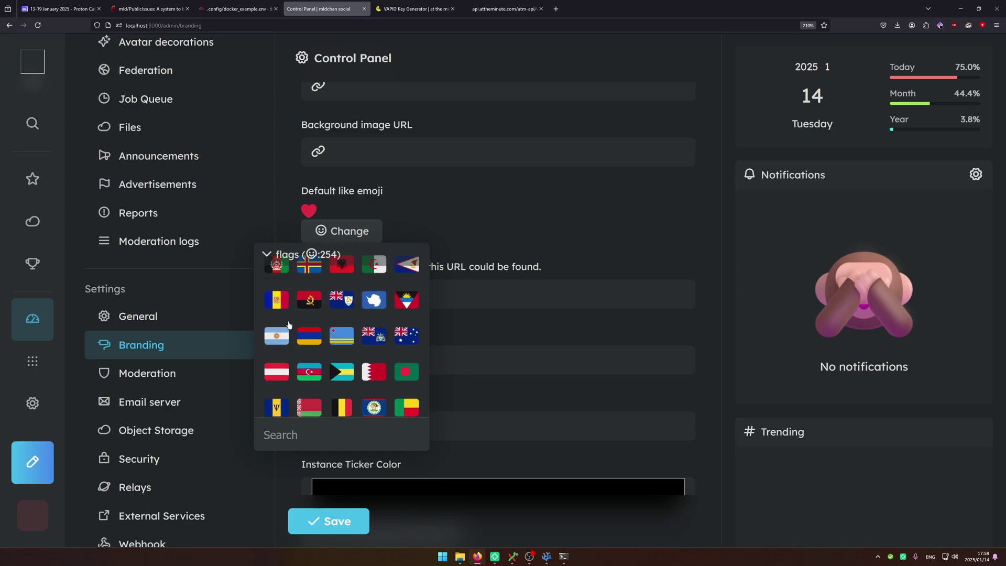
left_click(343, 293)
Move through the error-page URL fields below the emoji setting.
scroll(351, 296, "down", 1)
key("Tab")
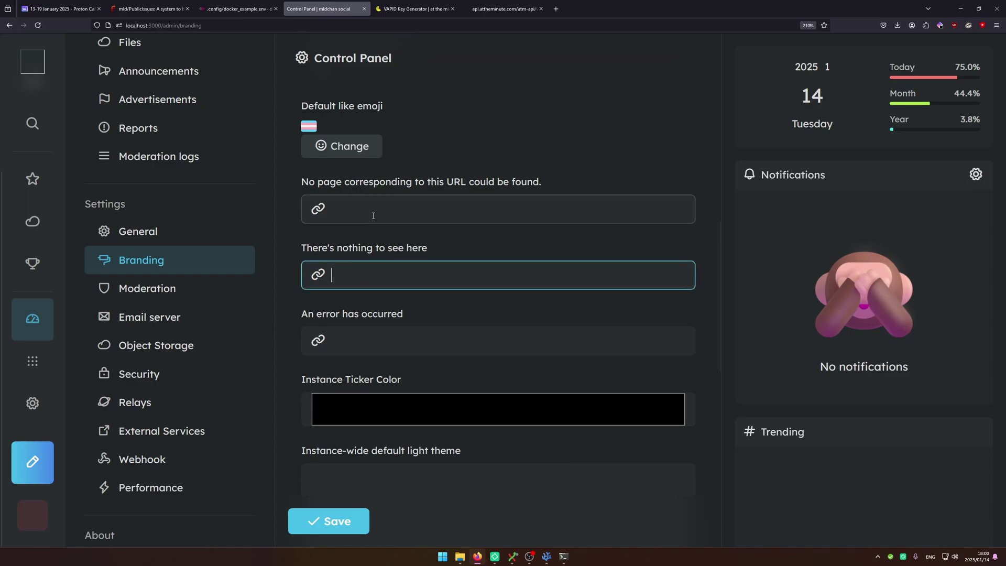
key("shift+Tab")
key("shift+Tab")
key("Tab")
key("Tab")
scroll(359, 293, "down", 1)
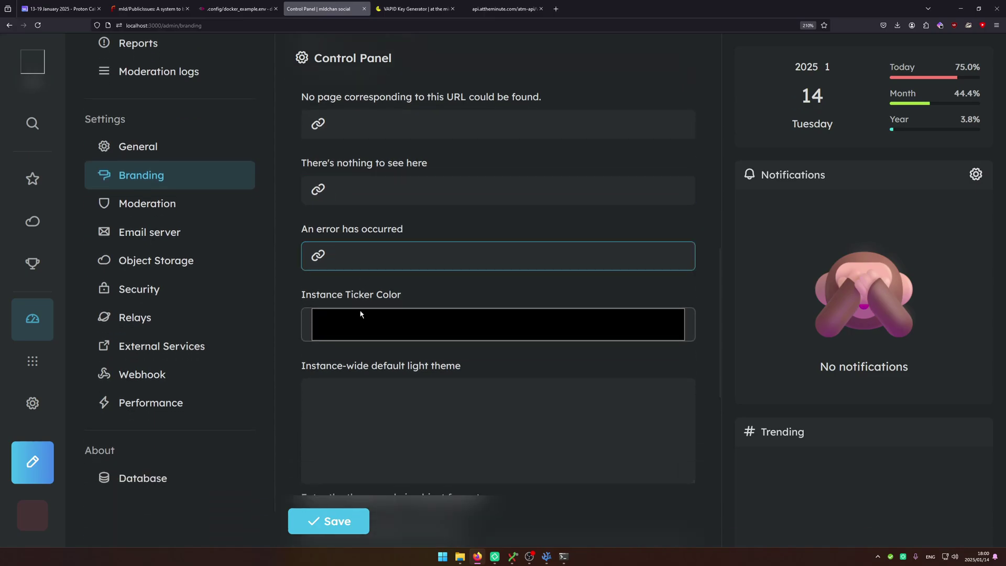
Set the instance ticker colour to the bright green basic colour.
left_click(361, 322)
left_click_drag(77, 10, 363, 142)
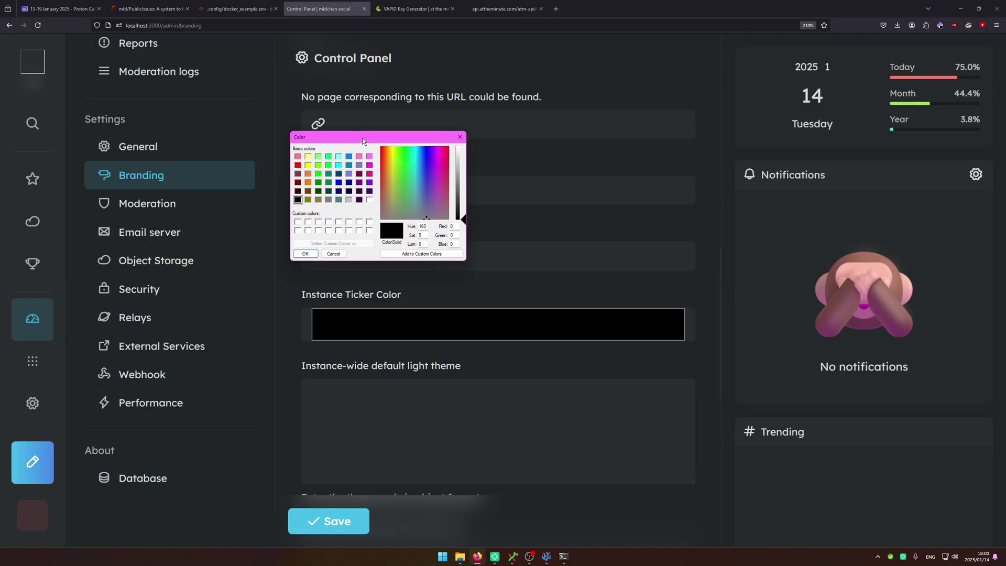
left_click(328, 166)
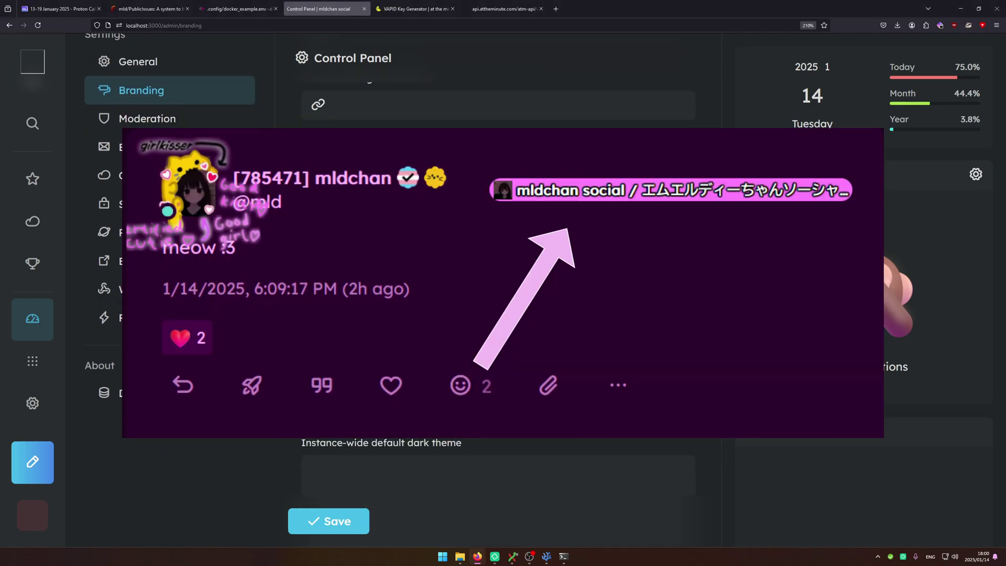
scroll(380, 189, "down", 3)
Move between the default light and dark theme boxes without changing them.
left_click(380, 189)
key("Tab")
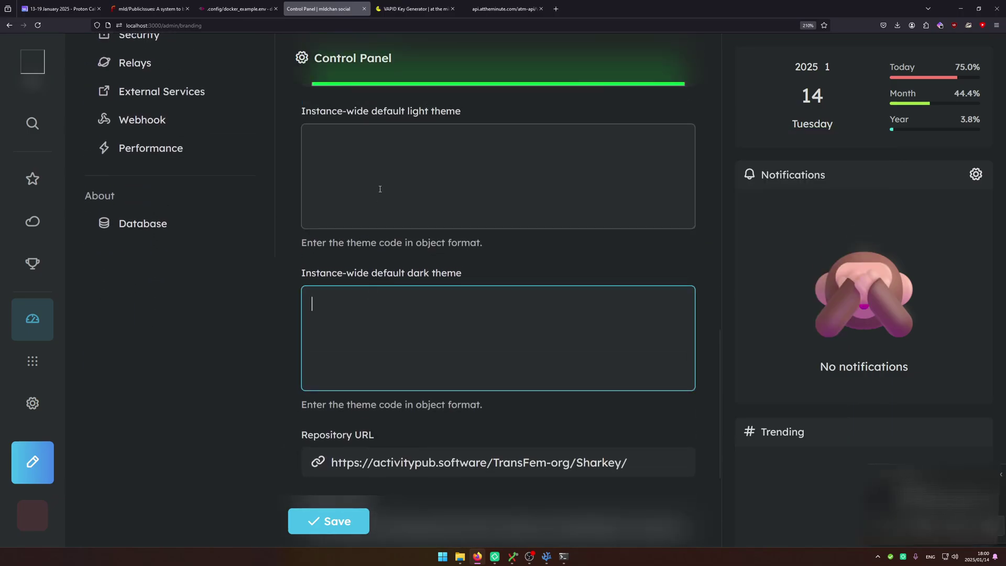
key("shift+Tab")
key("Tab")
key("shift+Tab")
key("Tab")
key("shift+Tab")
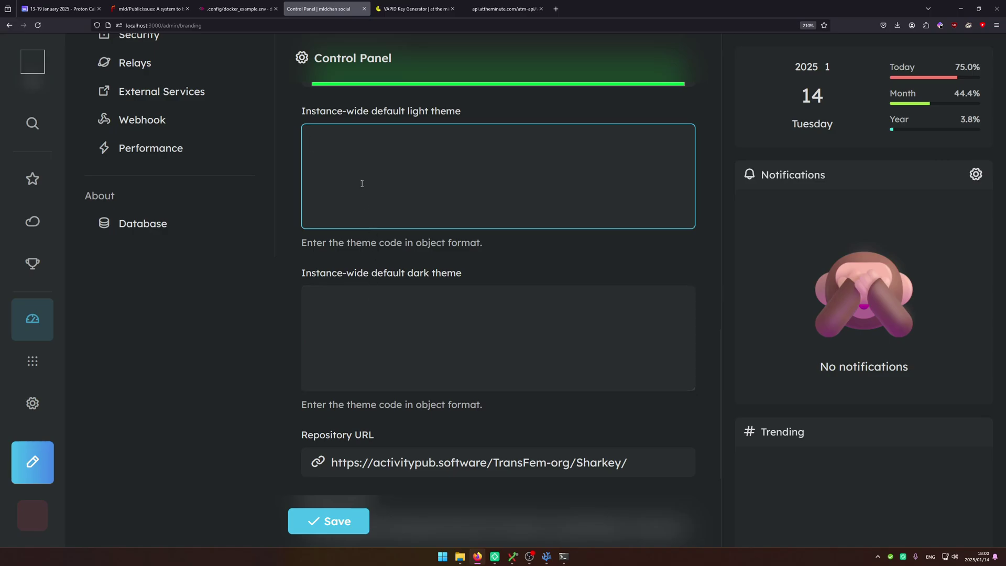
left_click(358, 296)
Go back to the Moderation settings page.
scroll(358, 297, "down", 3)
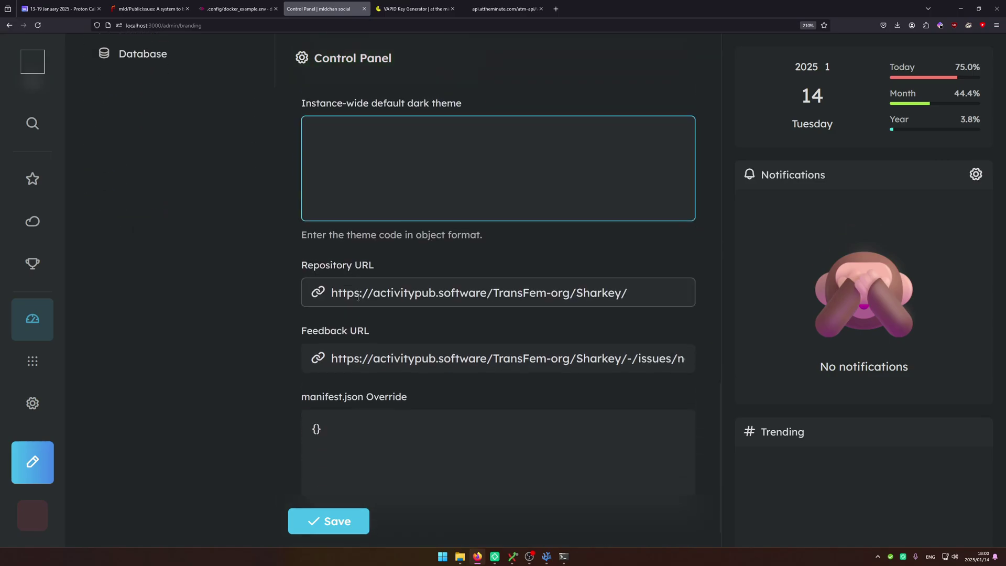
scroll(453, 278, "down", 1)
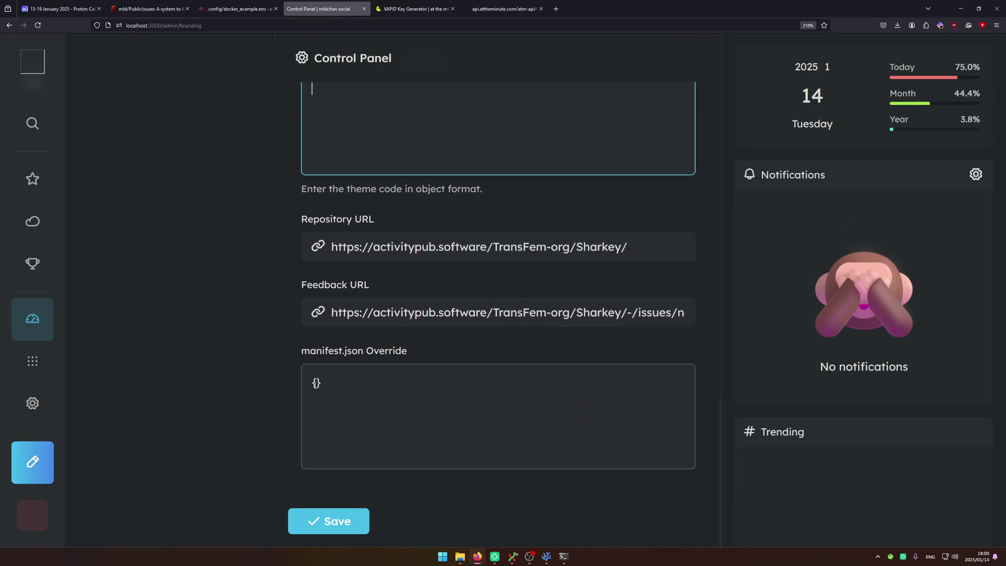
key("alt+Left")
scroll(356, 308, "down", 3)
scroll(356, 308, "up", 3)
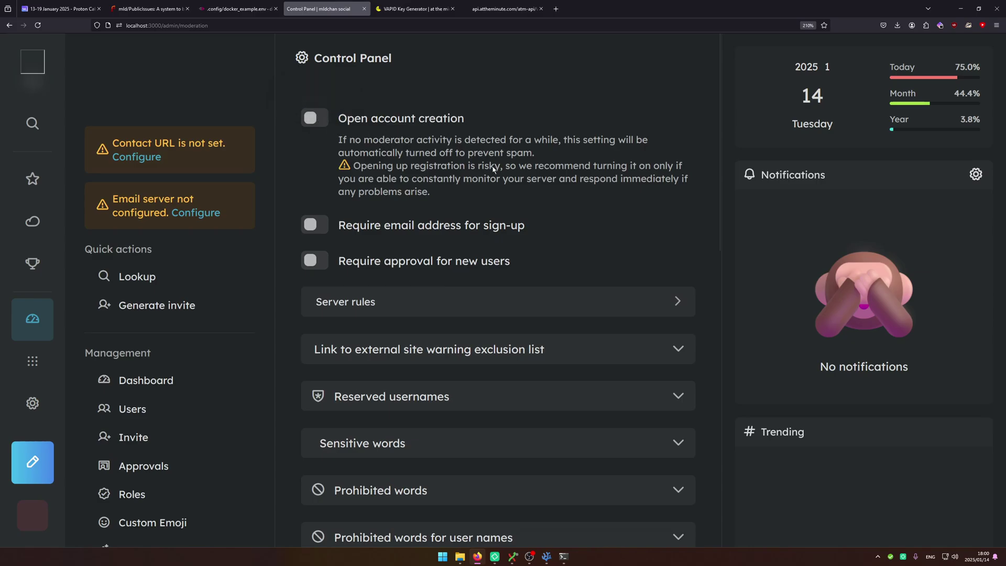
Toggle Open account creation, confirming its warning, and toggle Require approval for new users.
left_click(377, 124)
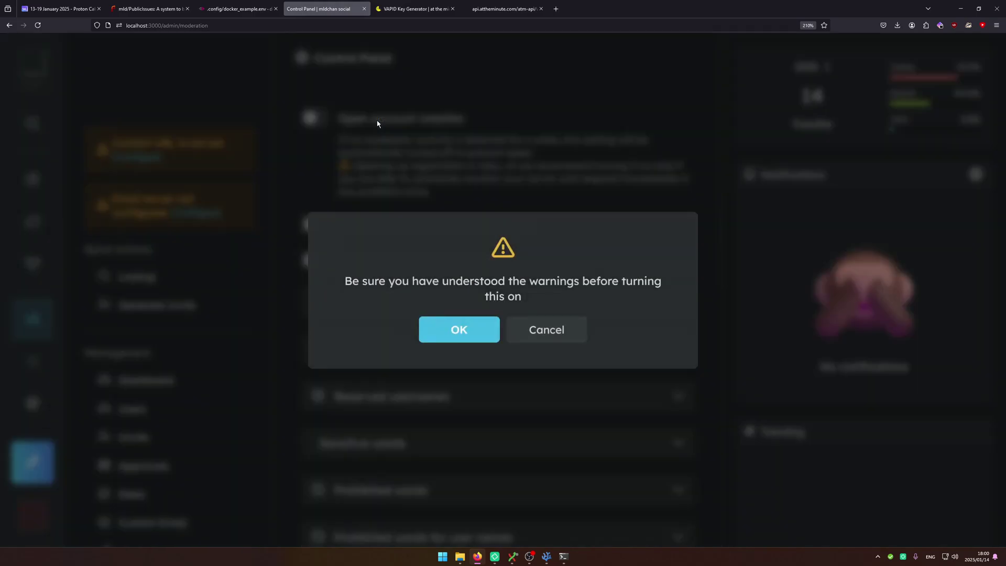
left_click(457, 329)
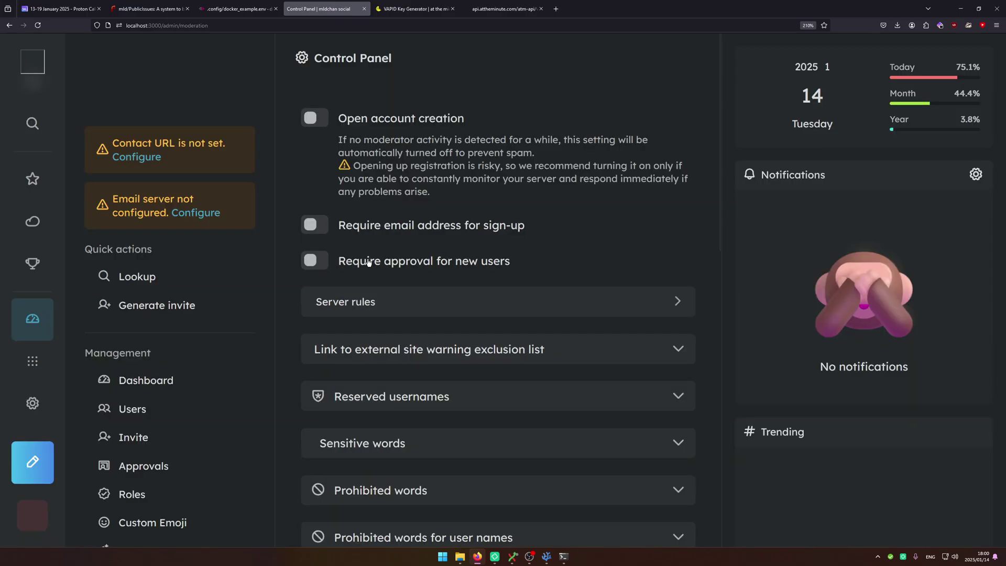
left_click(369, 262)
scroll(392, 296, "down", 3)
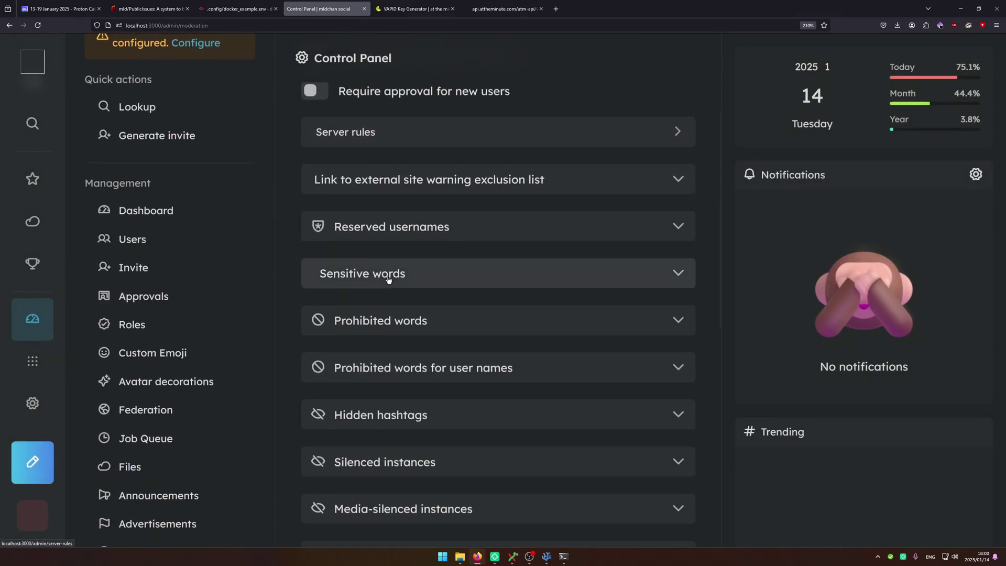
scroll(388, 279, "up", 2)
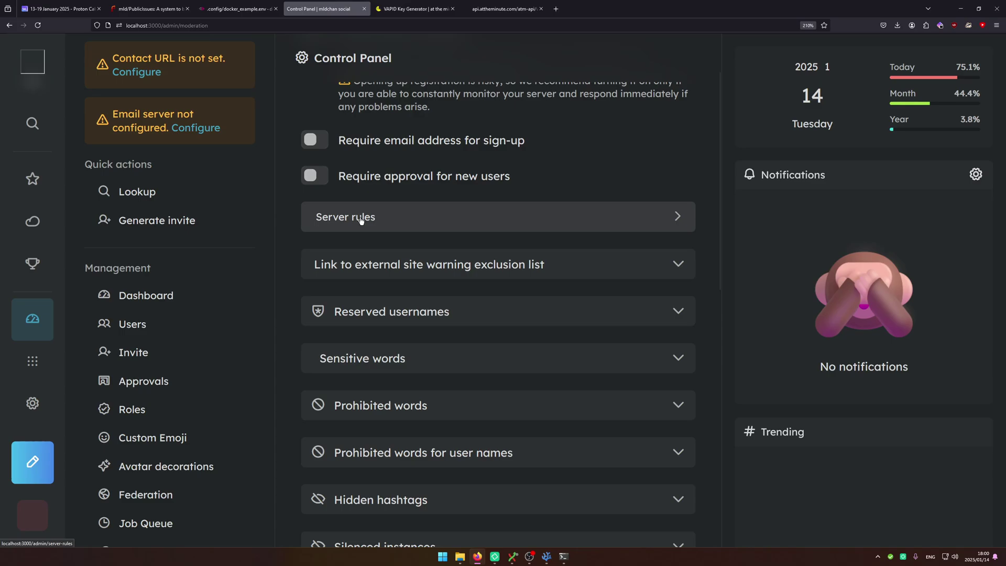
Open Server rules and start a new rule, then return to Moderation without saving.
left_click(389, 223)
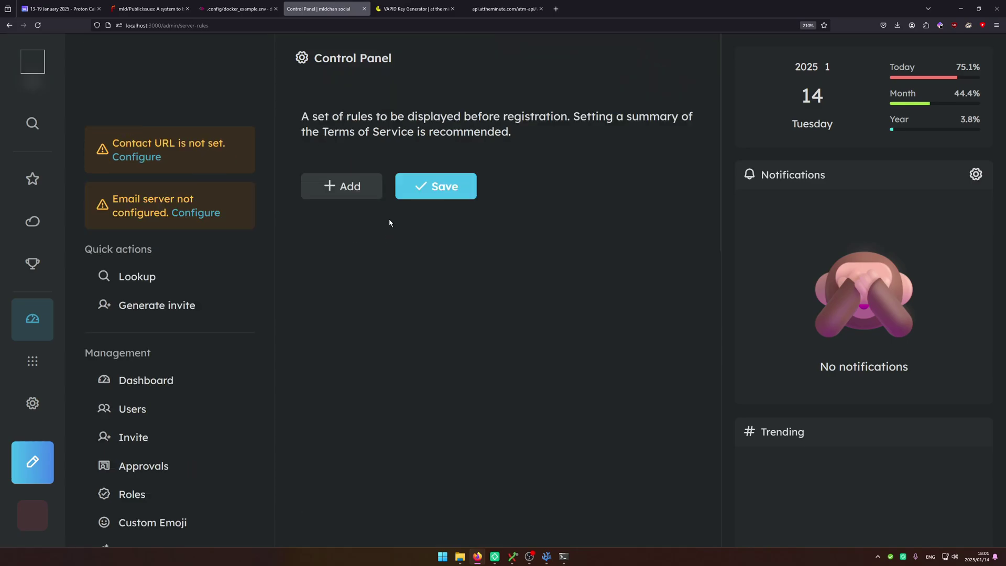
left_click(372, 193)
left_click(370, 197)
key("alt+Left")
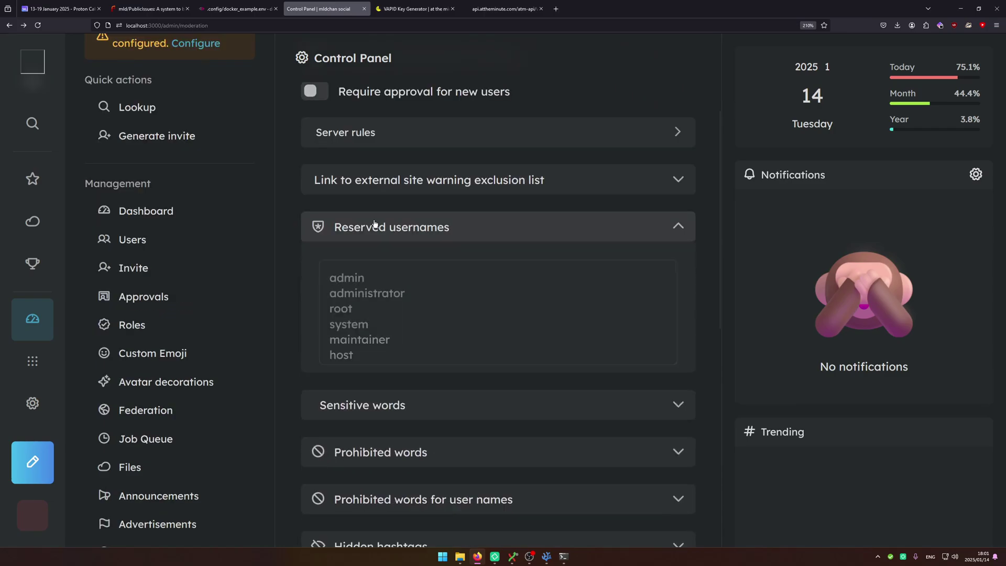
Collapse Reserved usernames and briefly expand Blocked Instances on the Moderation page.
scroll(385, 359, "down", 5)
scroll(386, 359, "up", 5)
scroll(386, 359, "down", 3)
scroll(385, 359, "down", 5)
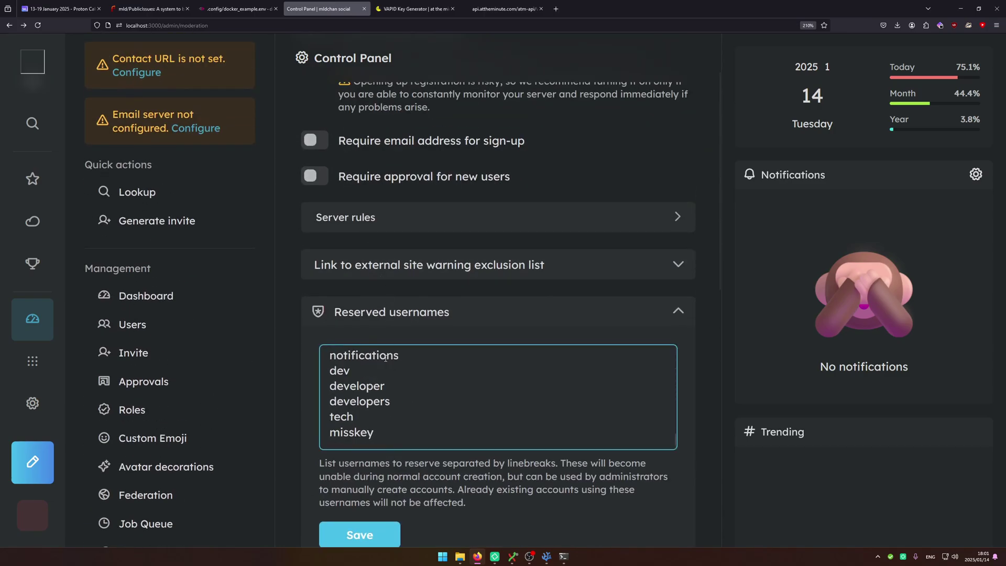
scroll(351, 338, "down", 3)
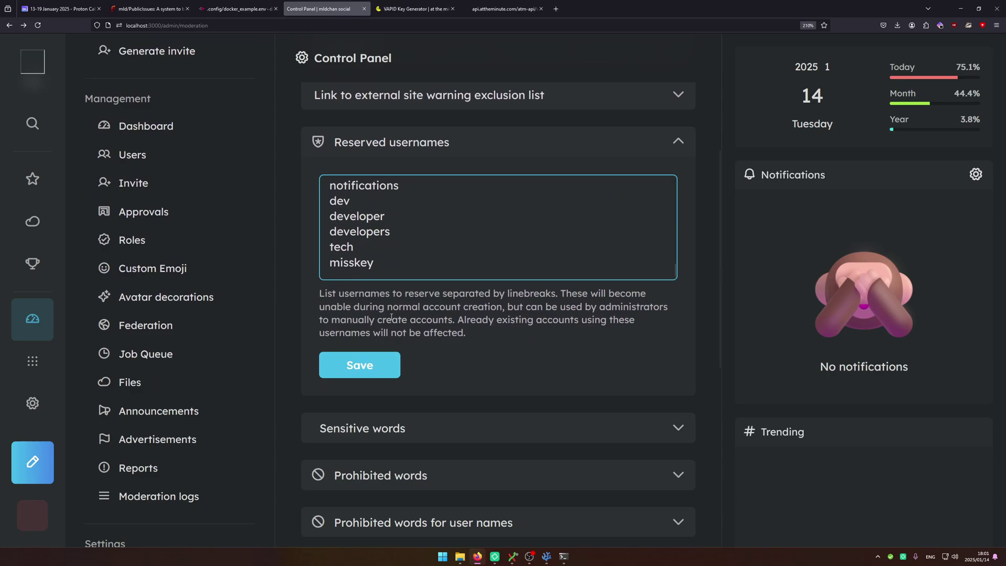
left_click(366, 144)
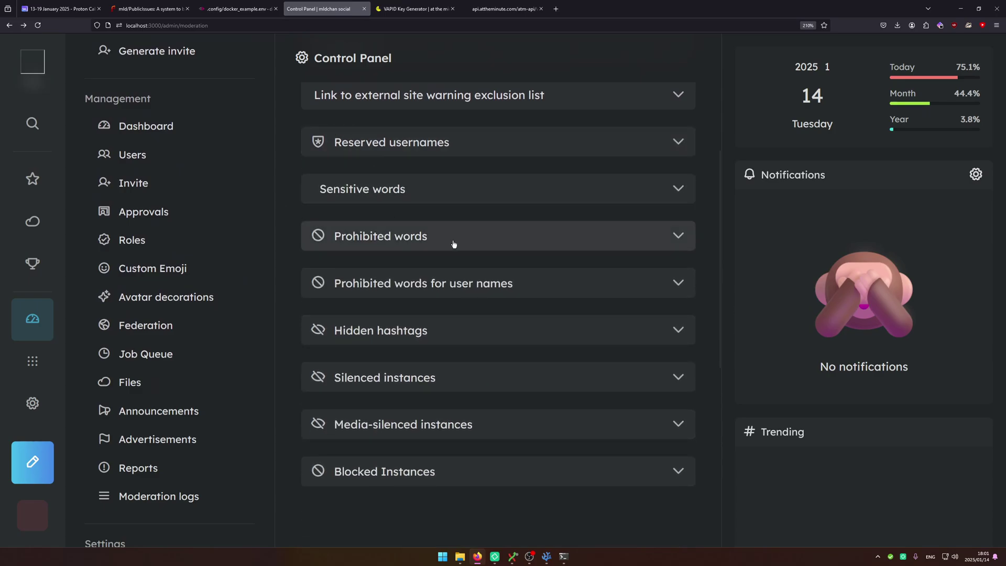
left_click(395, 468)
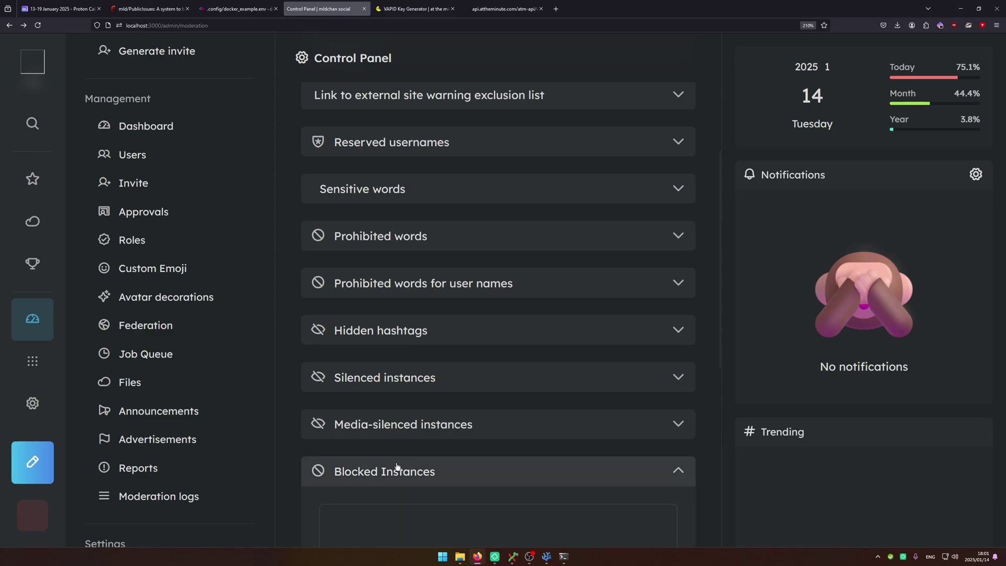
left_click(395, 469)
Expand the Silenced and Blocked Instances sections and clear stray text selections.
left_click(398, 386)
scroll(397, 367, "down", 7)
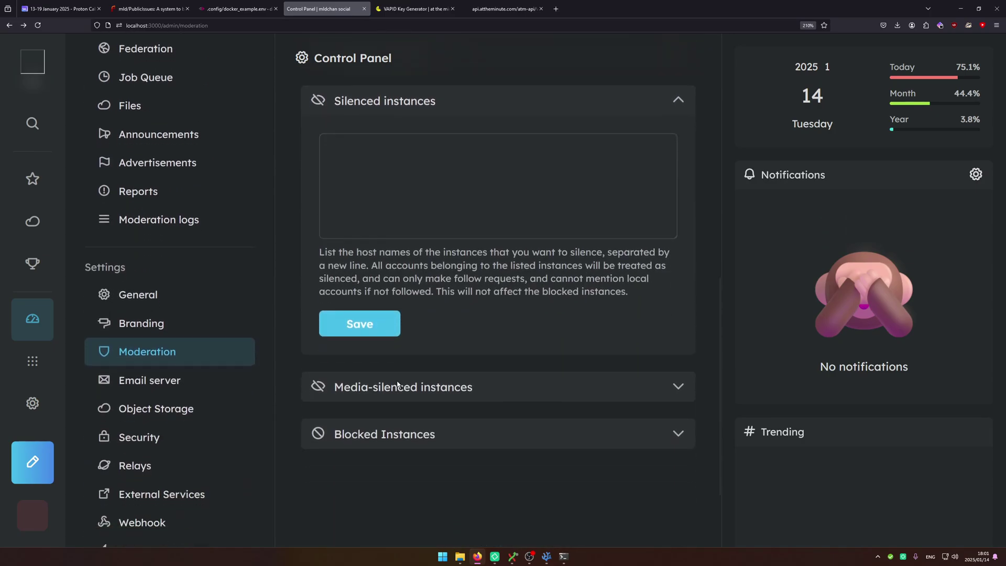
left_click(388, 322)
scroll(388, 329, "down", 1)
left_click_drag(363, 458, 315, 432)
left_click(359, 428)
scroll(438, 329, "up", 2)
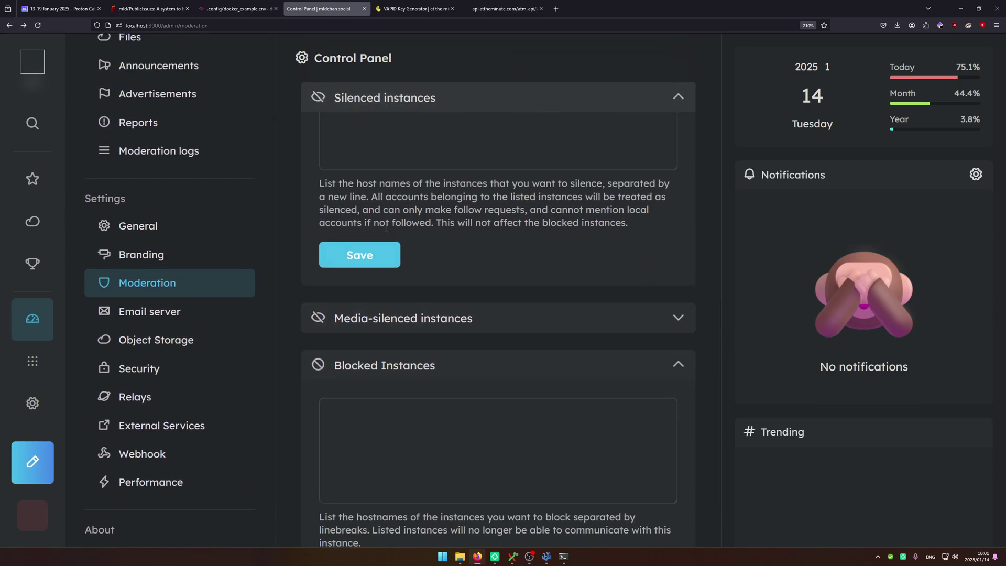
scroll(401, 289, "up", 4)
left_click_drag(343, 347, 651, 396)
left_click(651, 396)
Collapse Silenced instances and briefly open Blocked Instances and Prohibited words.
scroll(649, 397, "up", 4)
scroll(649, 397, "down", 2)
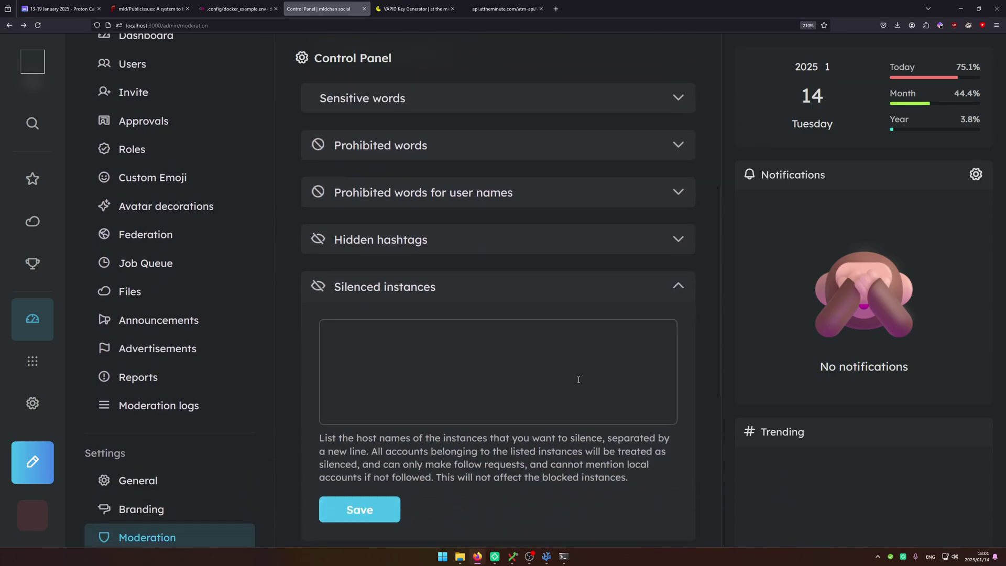
scroll(392, 289, "up", 2)
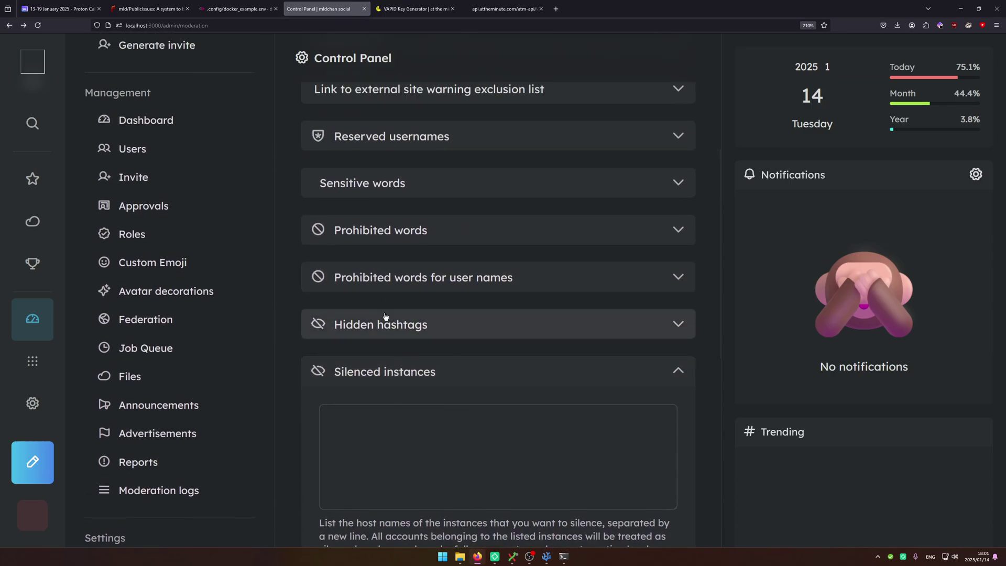
left_click(335, 361)
scroll(364, 364, "down", 4)
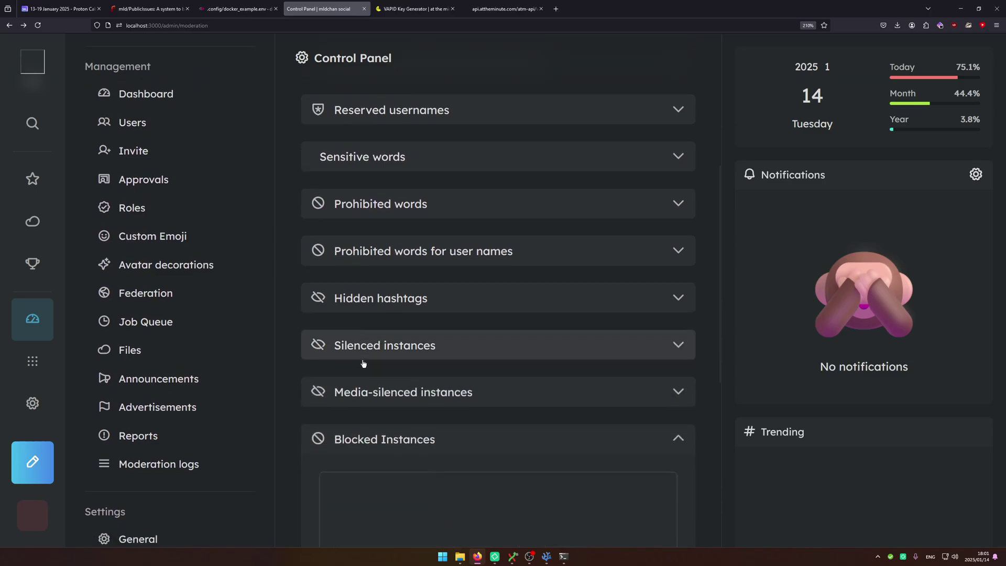
left_click(404, 308)
left_click(404, 308)
scroll(256, 121, "up", 2)
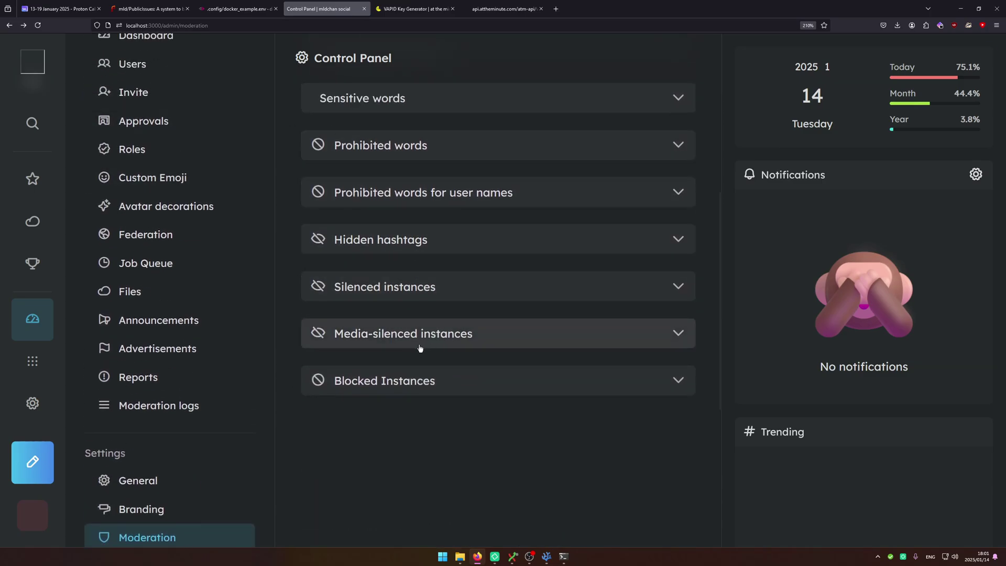
scroll(416, 314, "up", 4)
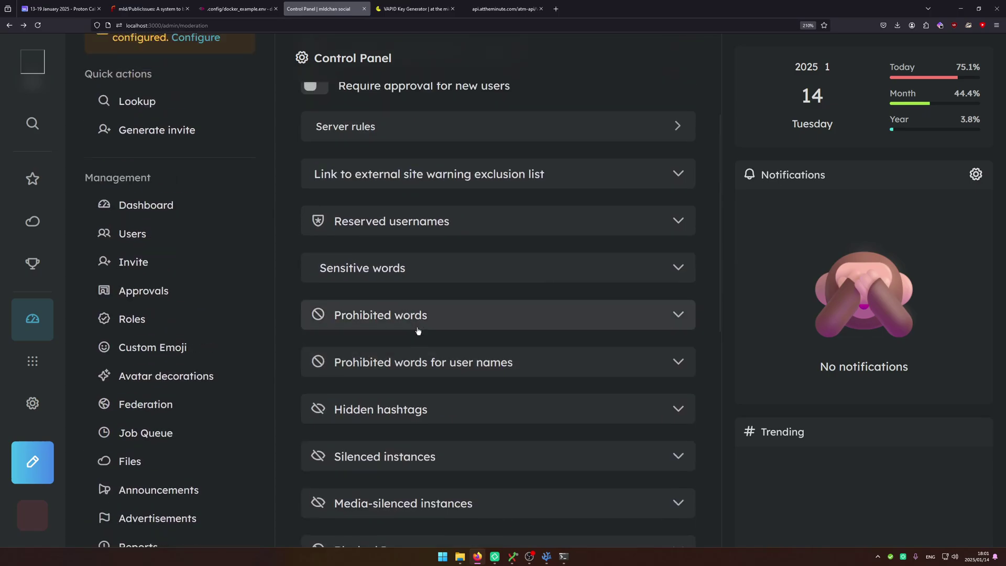
left_click(415, 315)
left_click(415, 314)
scroll(417, 328, "up", 2)
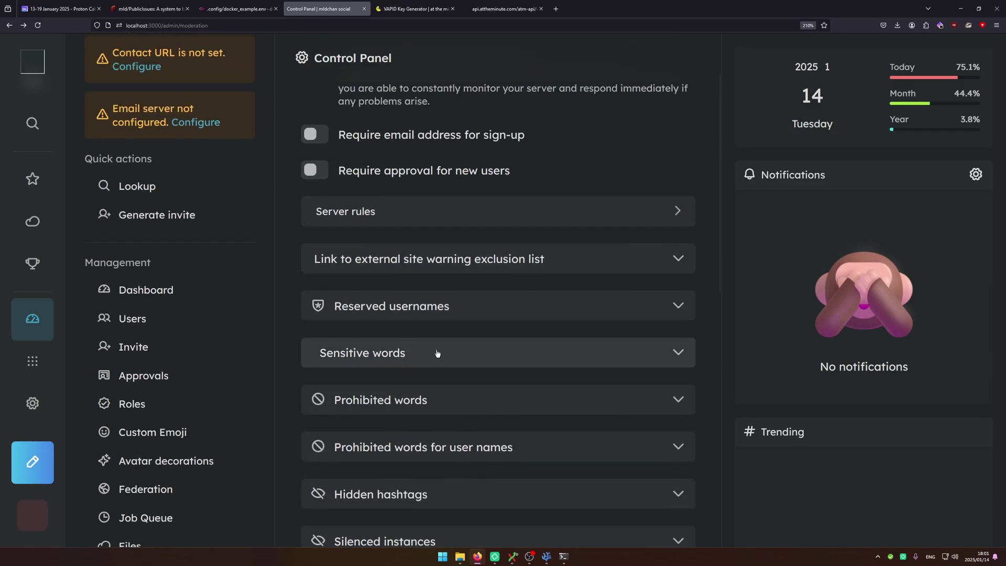
Look at the Email server settings, then go back without saving.
left_click(196, 122)
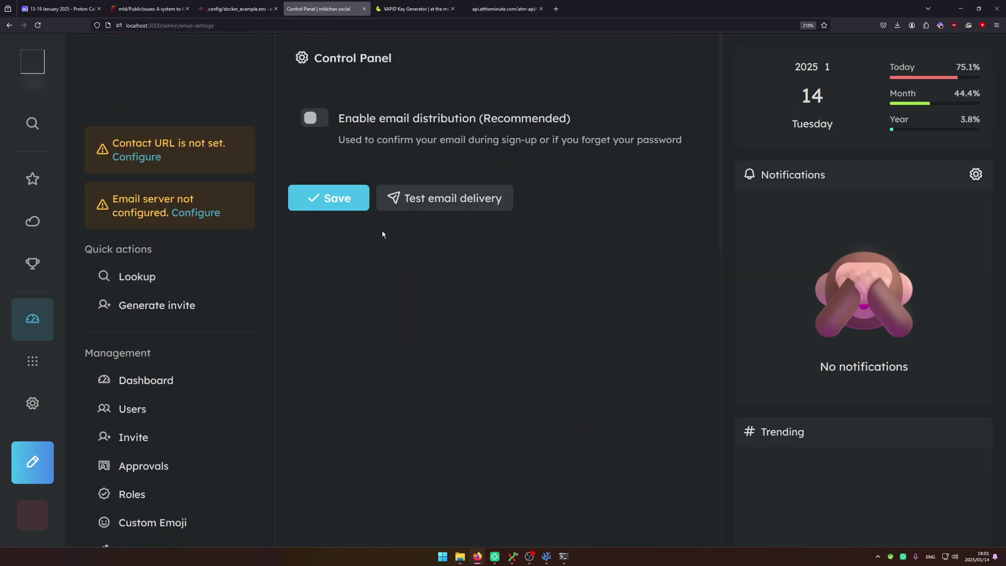
left_click(419, 121)
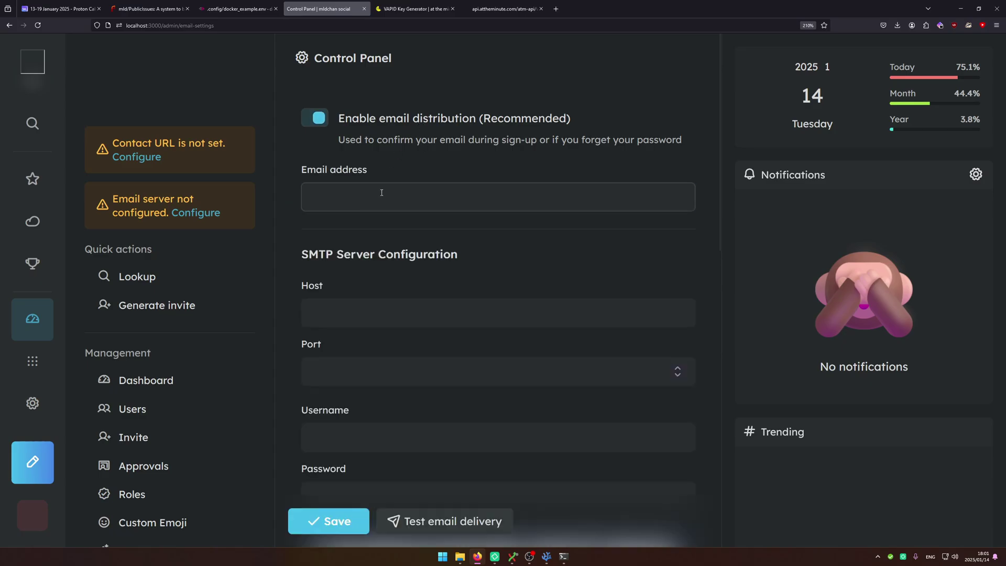
left_click(673, 196)
scroll(366, 305, "down", 5)
key("alt+Left")
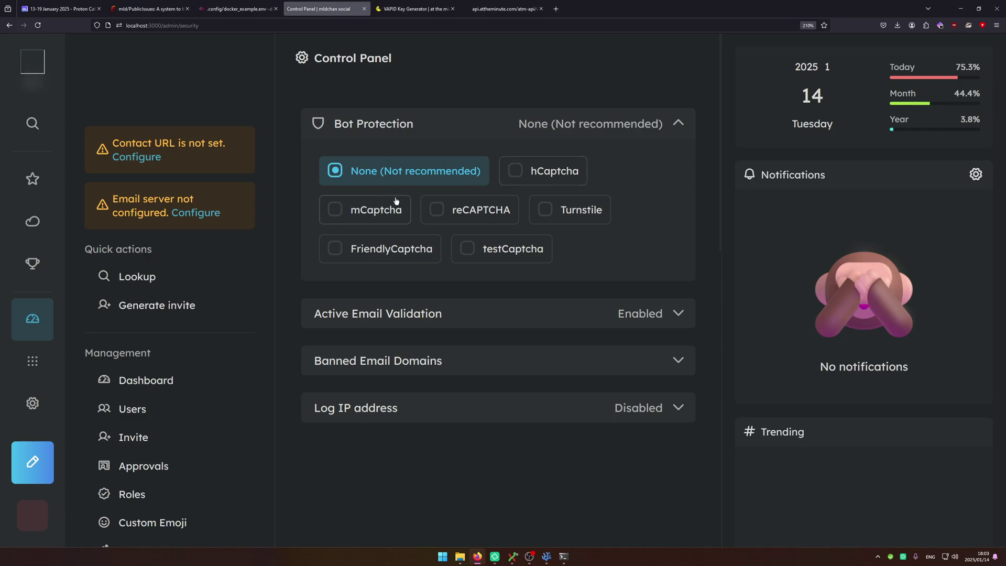
Select Turnstile for bot protection and collapse the Bot Protection section.
left_click(589, 225)
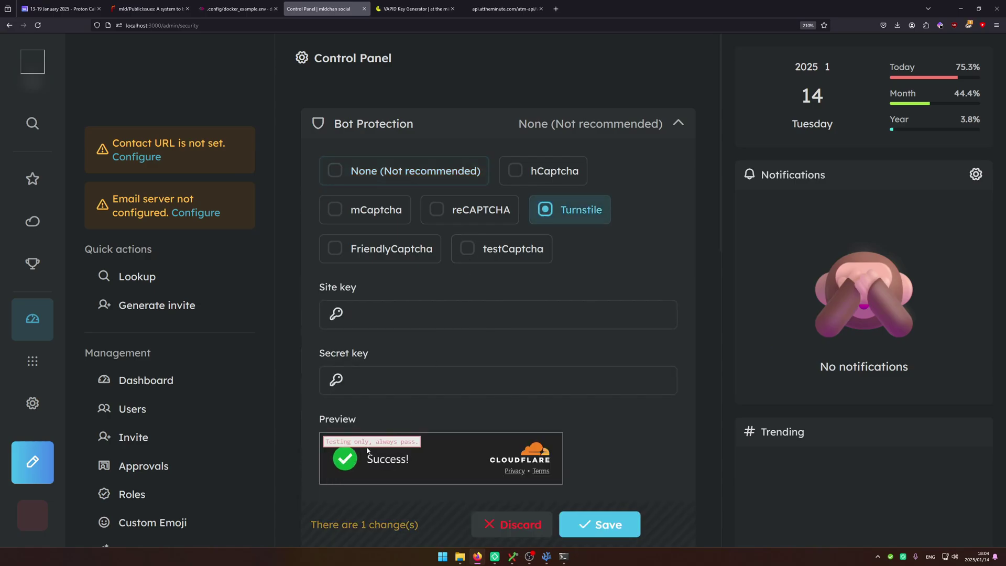
left_click(480, 123)
scroll(519, 241, "down", 5)
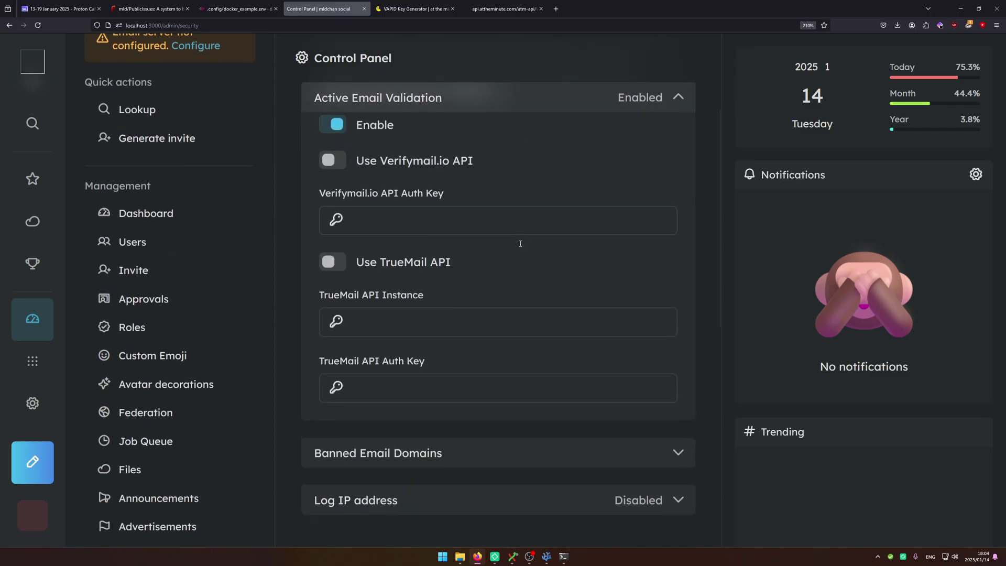
scroll(520, 241, "up", 5)
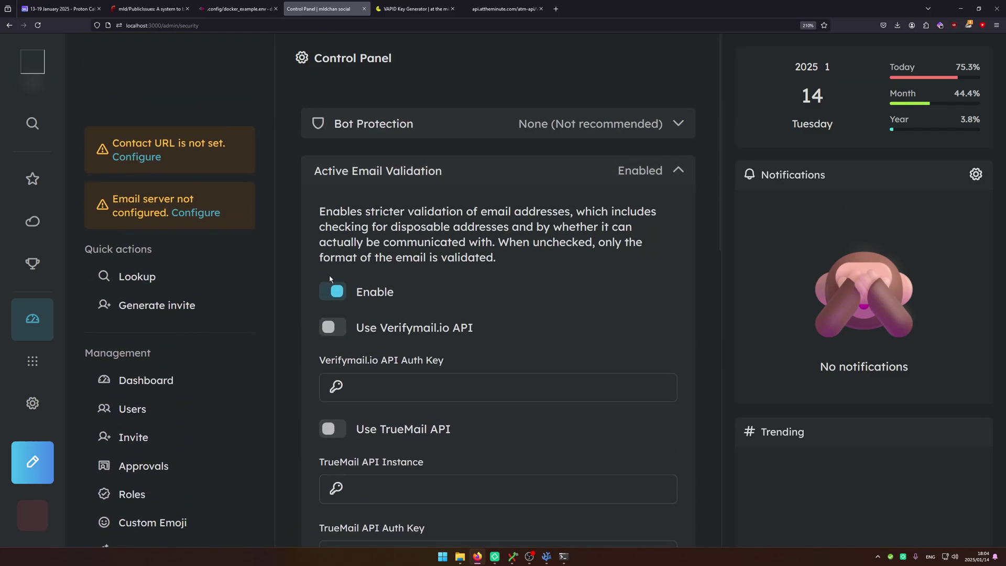
Disable Active Email Validation and enable Log IP address, saving each change.
left_click(333, 292)
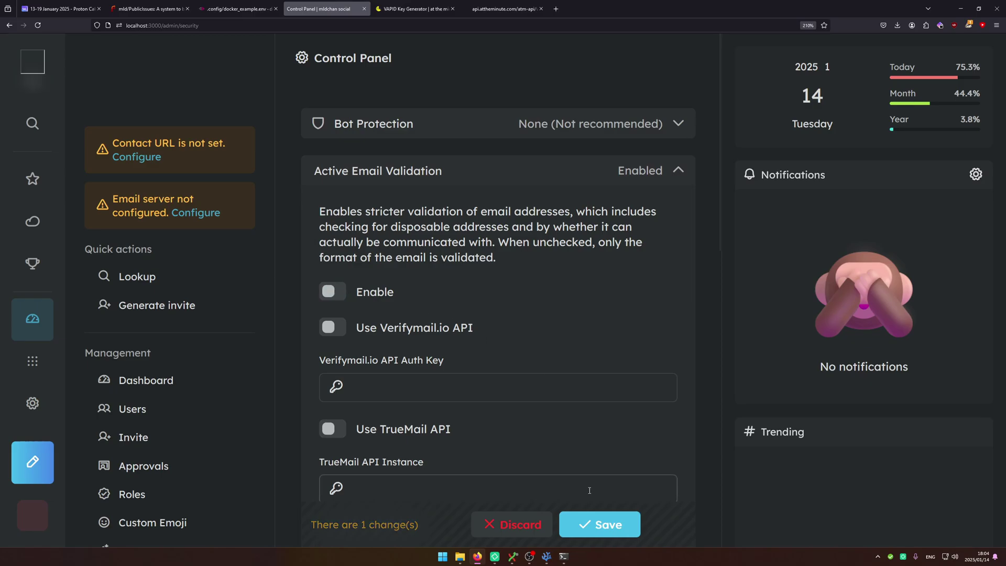
left_click(600, 525)
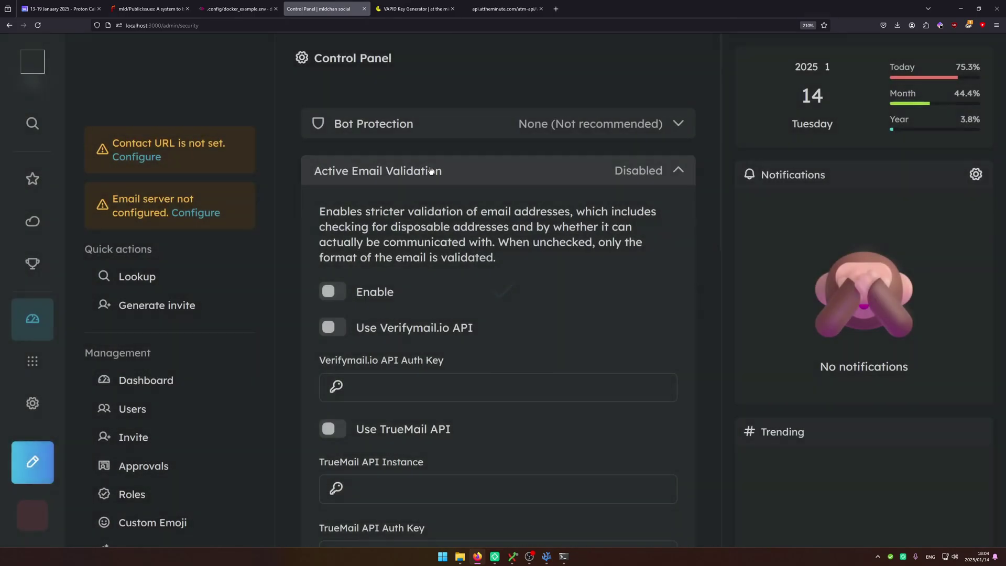
left_click(428, 162)
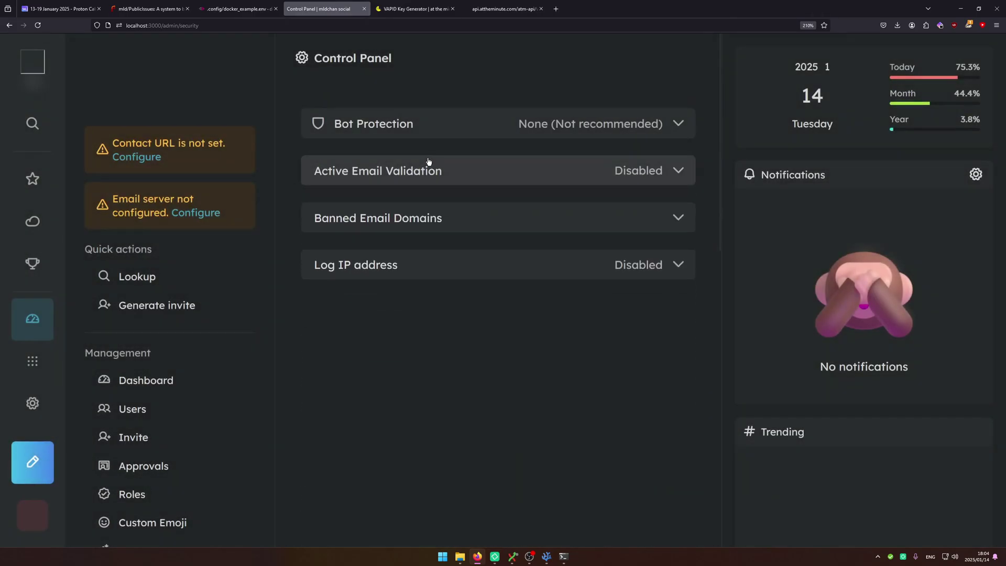
left_click(425, 218)
left_click(450, 425)
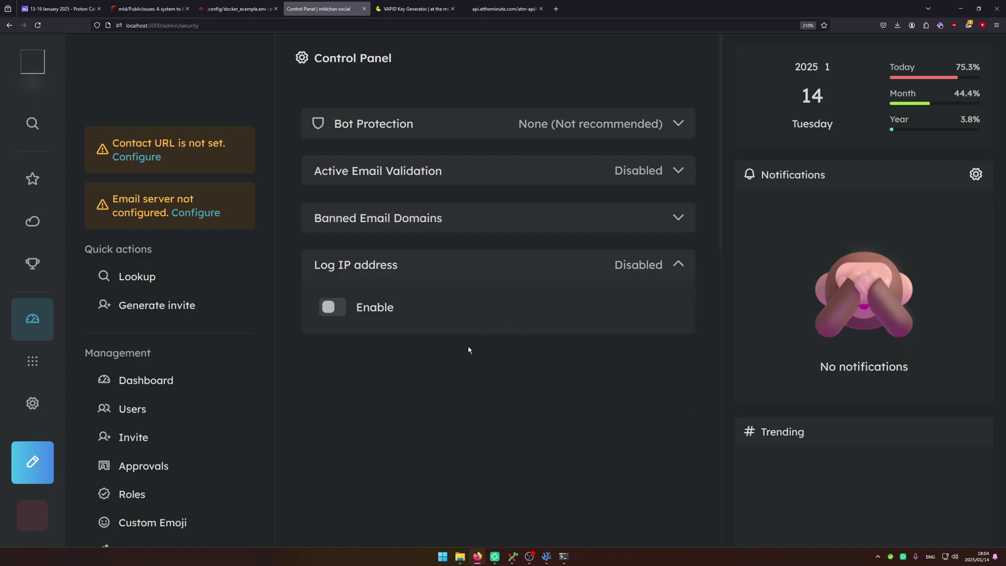
left_click(333, 307)
left_click(599, 354)
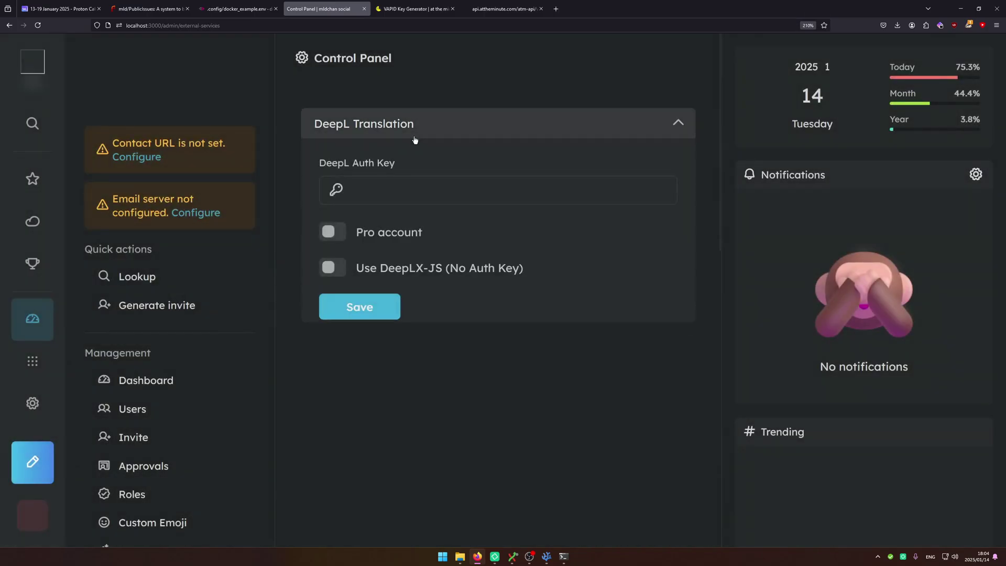
Focus the DeepL Auth Key field without entering a key.
left_click(404, 188)
scroll(208, 321, "down", 10)
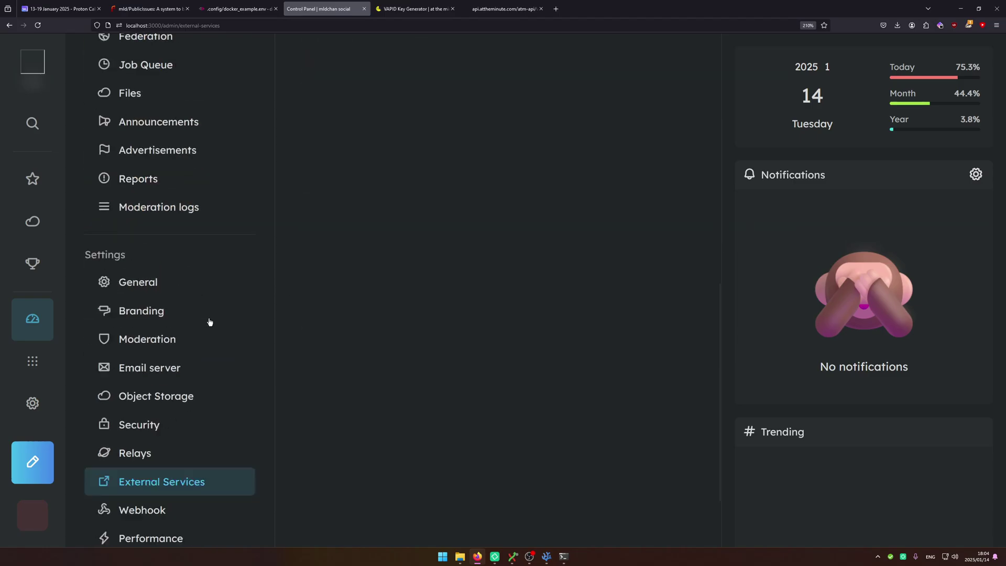
scroll(267, 372, "up", 10)
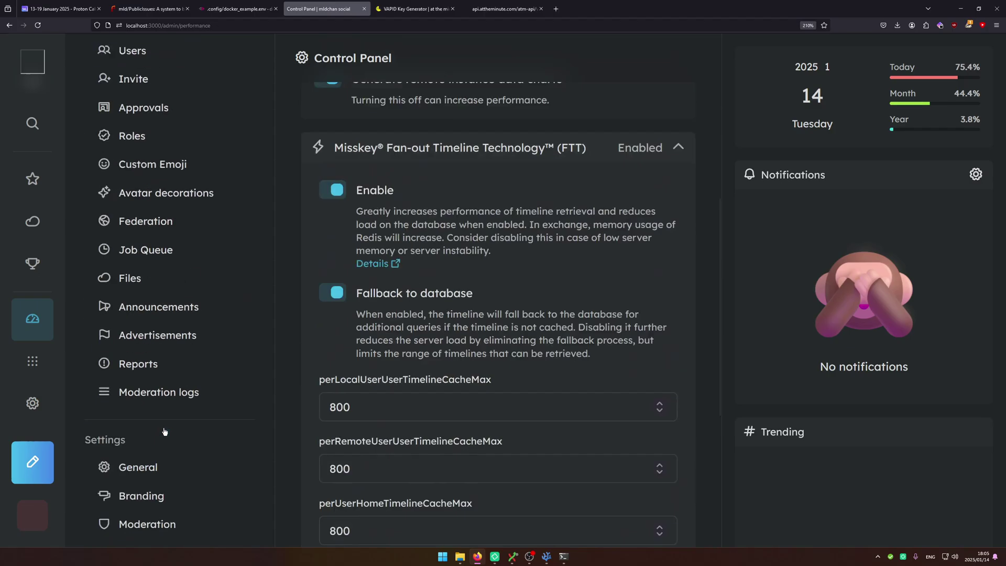
scroll(344, 229, "up", 10)
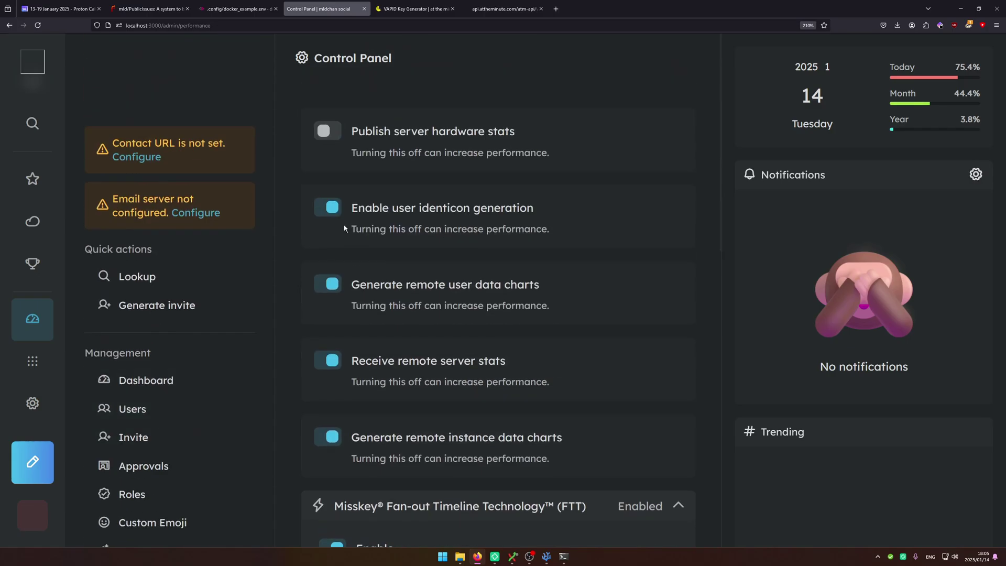
Enable Publish server hardware stats and add Server metrics from the widget list.
left_click(328, 134)
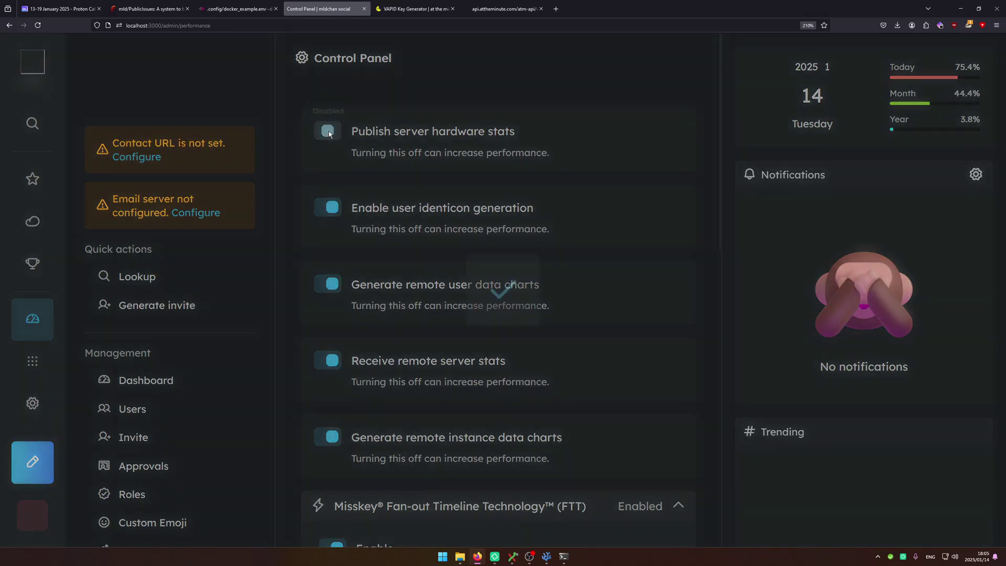
scroll(734, 413, "down", 5)
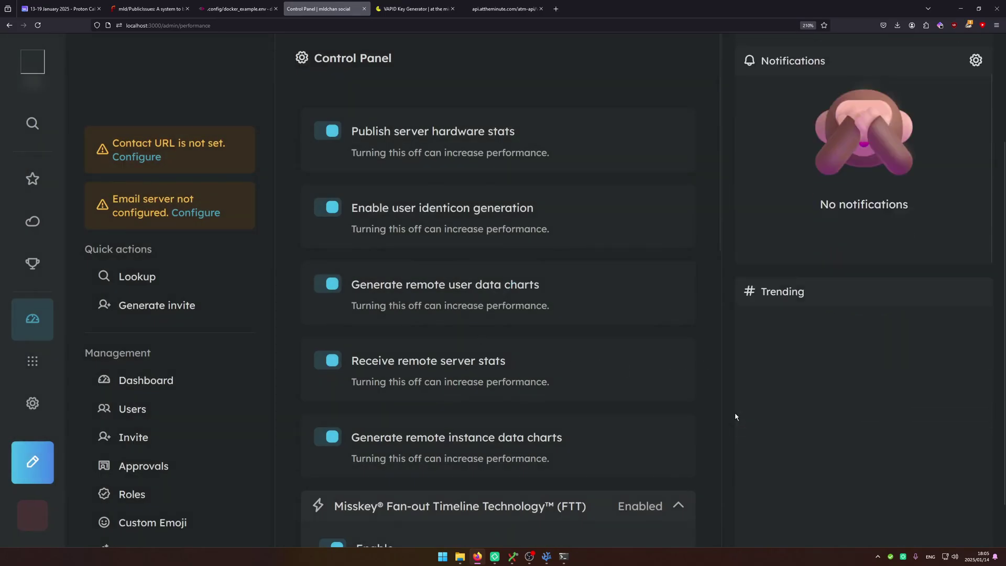
left_click(867, 529)
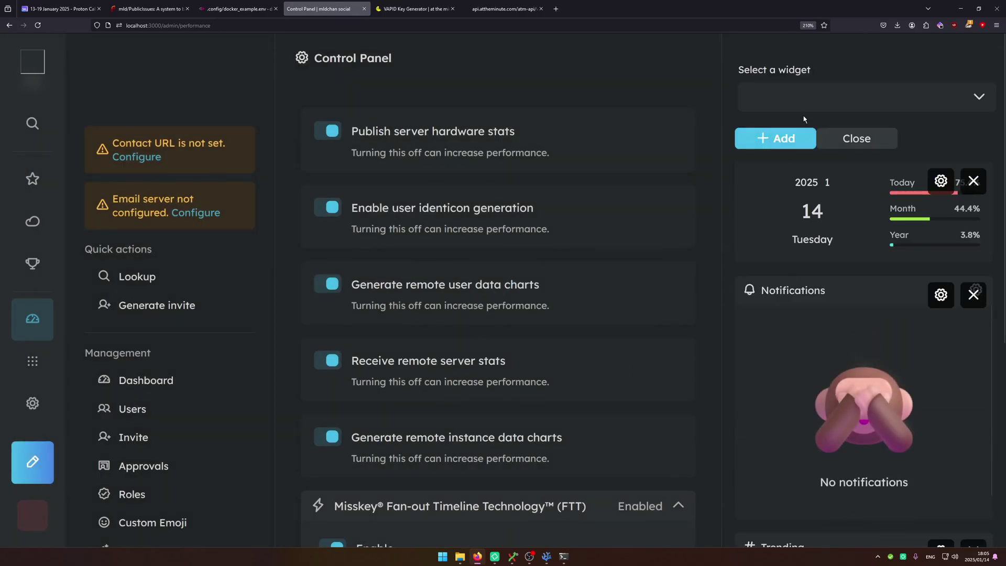
left_click(806, 100)
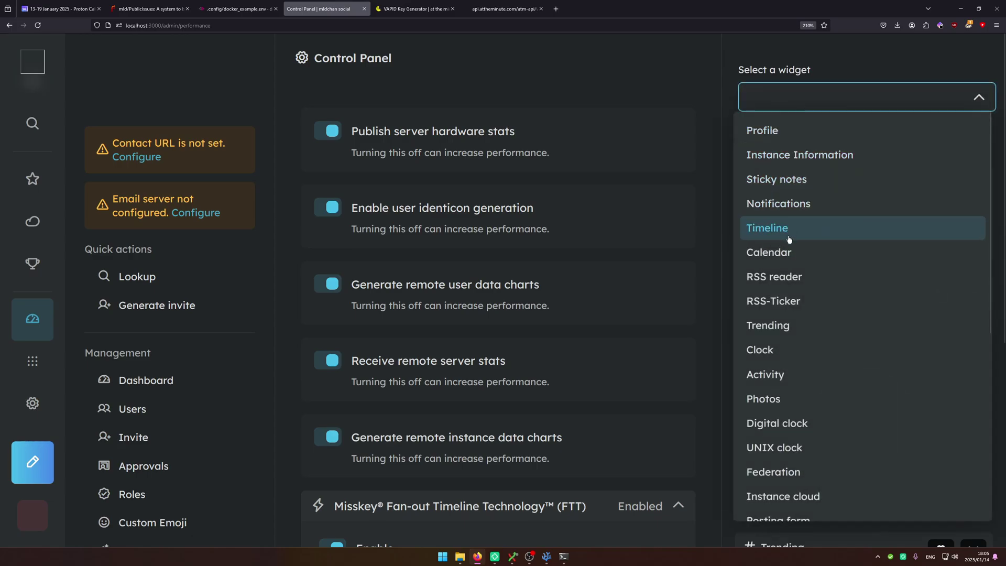
scroll(786, 296, "down", 5)
left_click(815, 315)
left_click(768, 140)
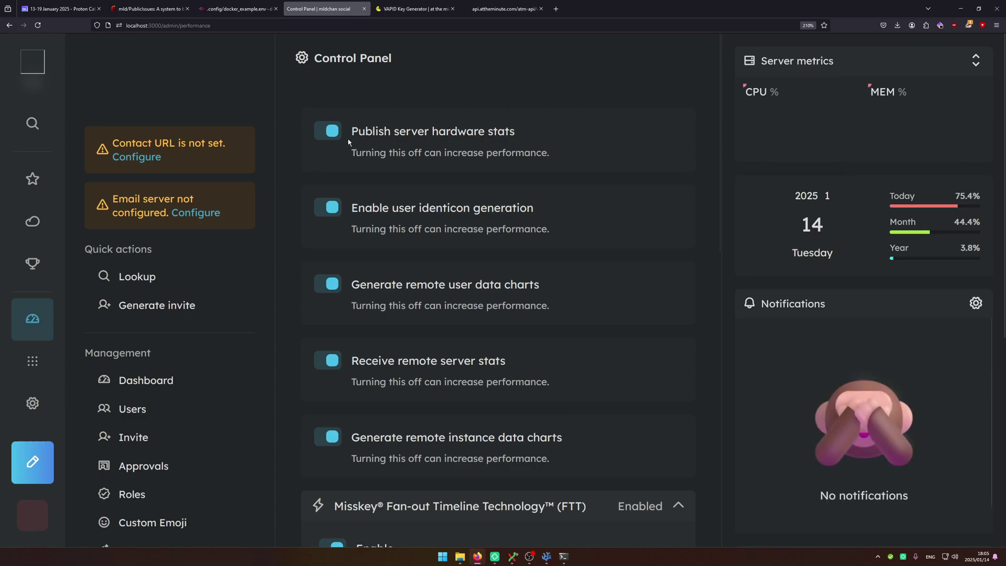
Collapse the Fan-out Timeline Technology and RBT sections.
scroll(392, 210, "down", 8)
scroll(344, 414, "up", 5)
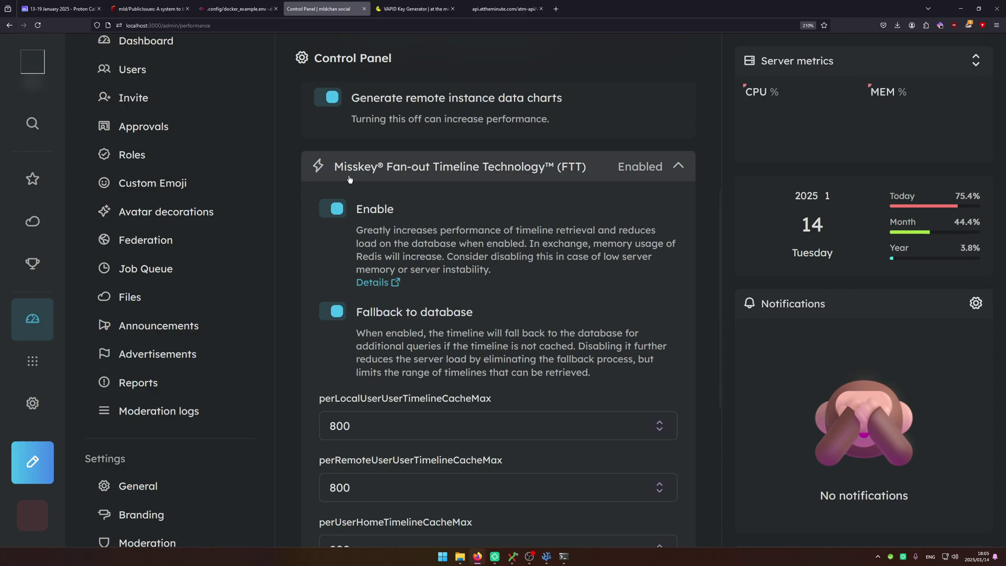
left_click(341, 164)
left_click(417, 207)
scroll(391, 254, "up", 4)
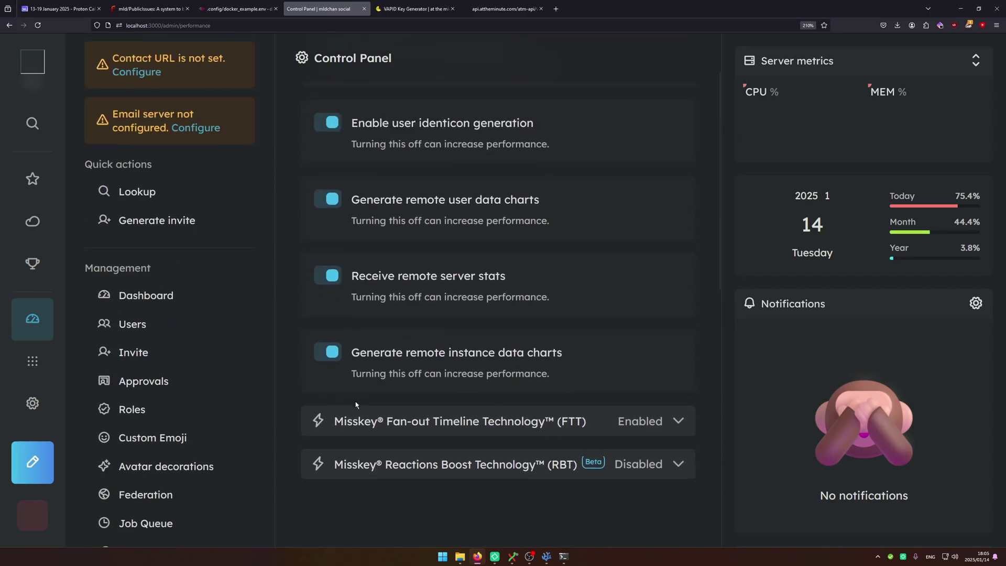
Reload the Control Panel and view the local users list.
left_click(35, 27)
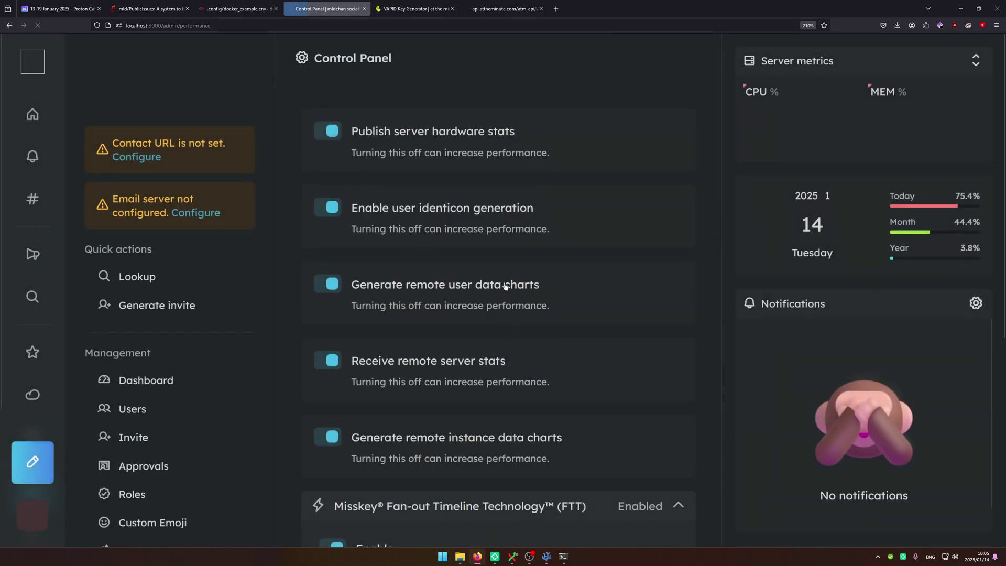
scroll(505, 285, "down", 4)
left_click(136, 189)
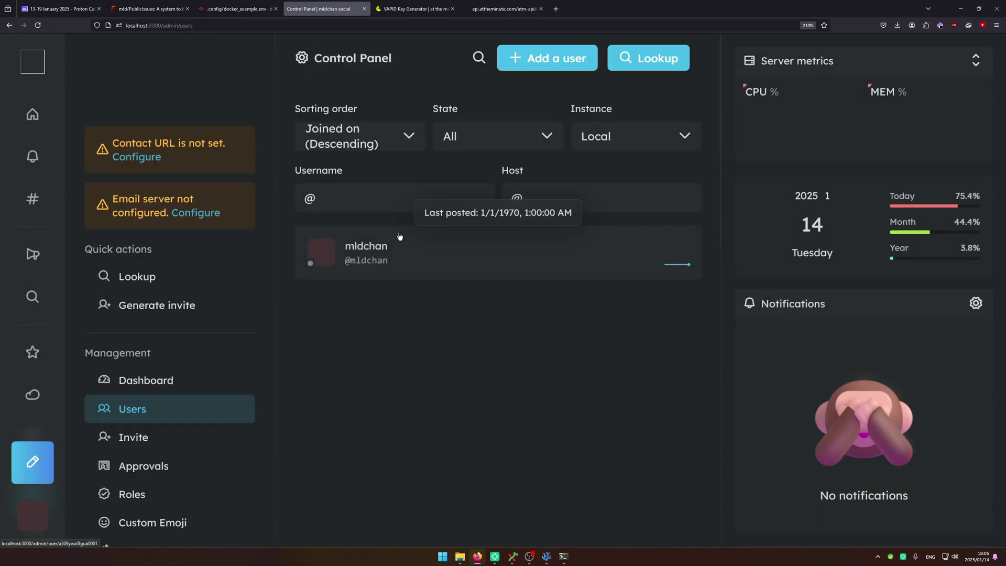
scroll(237, 298, "down", 2)
Open the Invites page and look through it.
left_click(245, 321)
scroll(184, 276, "down", 5)
scroll(390, 254, "up", 5)
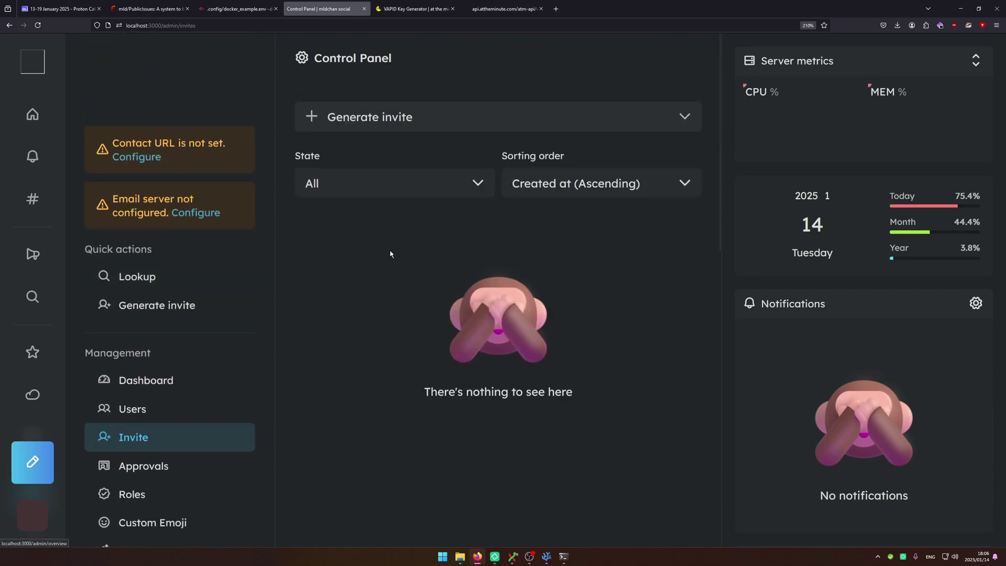
scroll(211, 299, "down", 3)
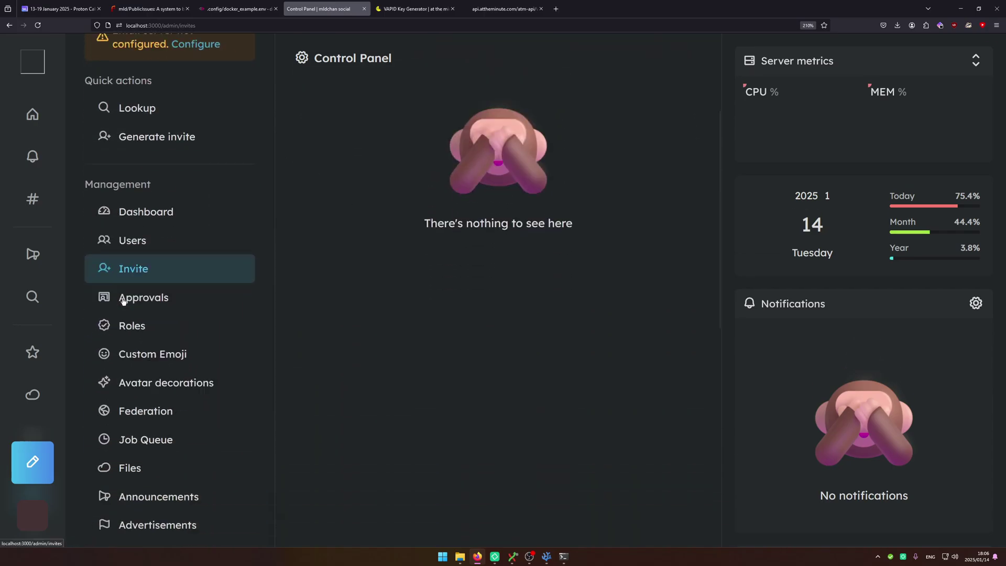
scroll(125, 298, "down", 5)
scroll(131, 296, "up", 5)
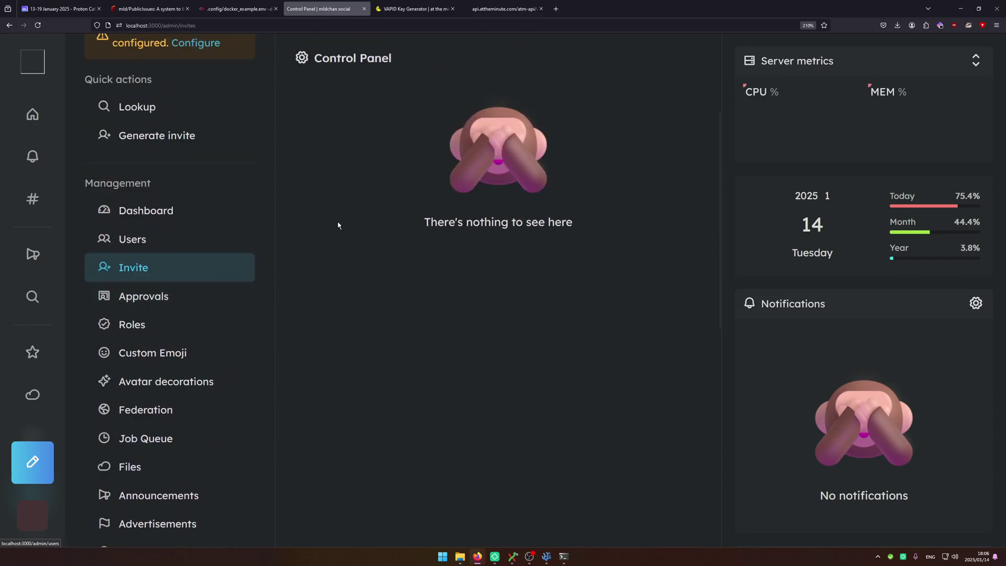
scroll(338, 225, "down", 9)
scroll(184, 344, "up", 3)
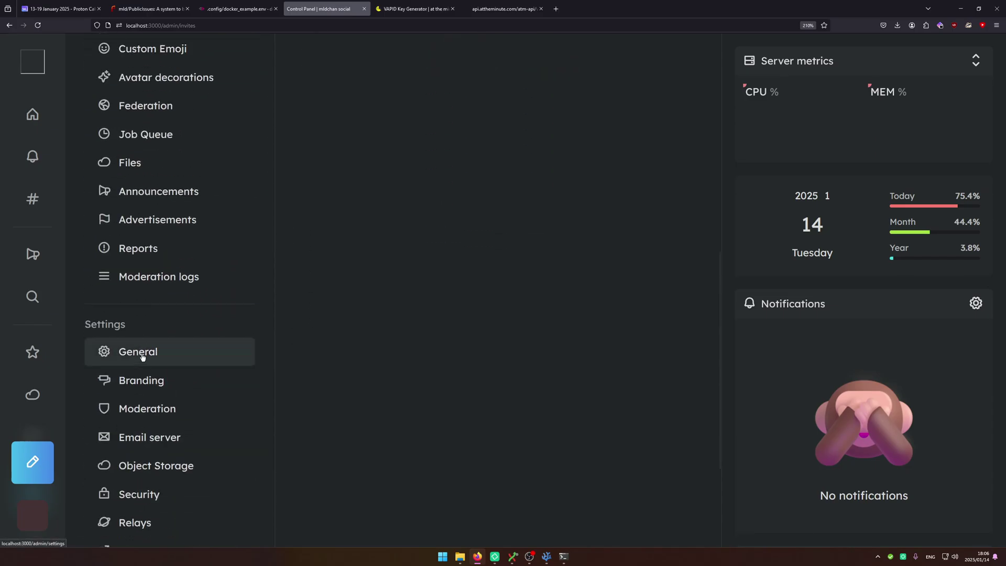
scroll(152, 408, "down", 2)
scroll(152, 414, "up", 10)
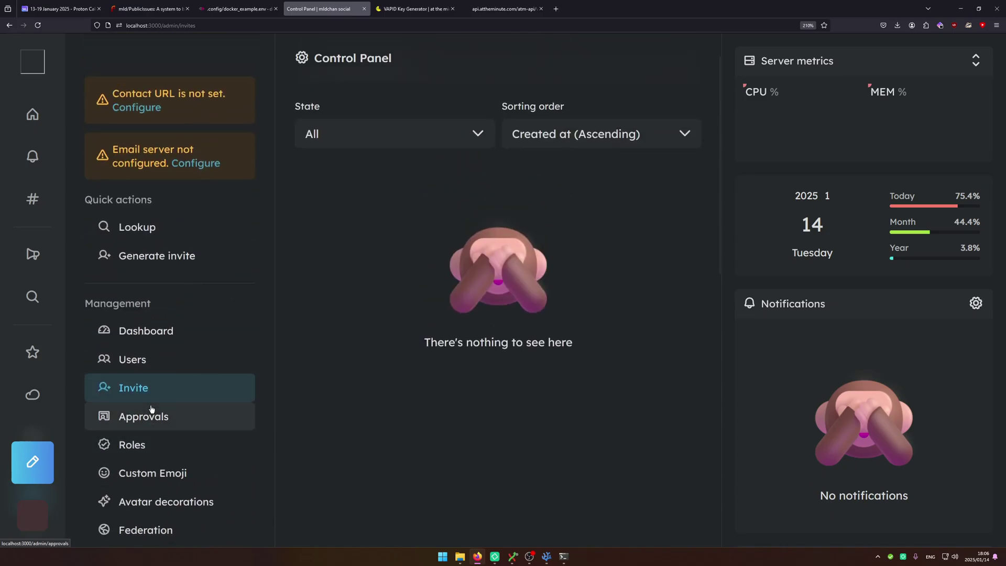
Check the pending approvals page, then go to Roles.
left_click(140, 417)
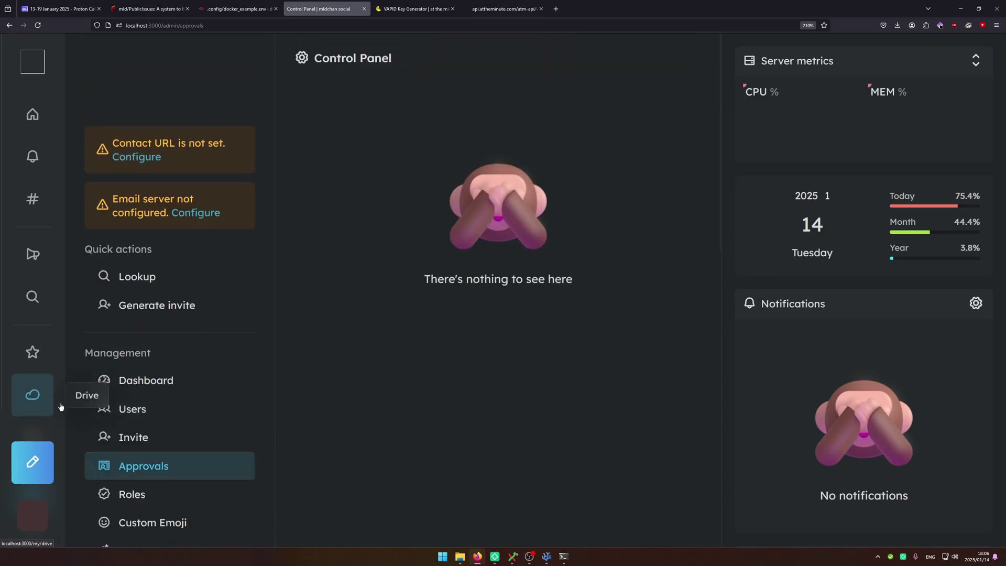
scroll(154, 450, "down", 3)
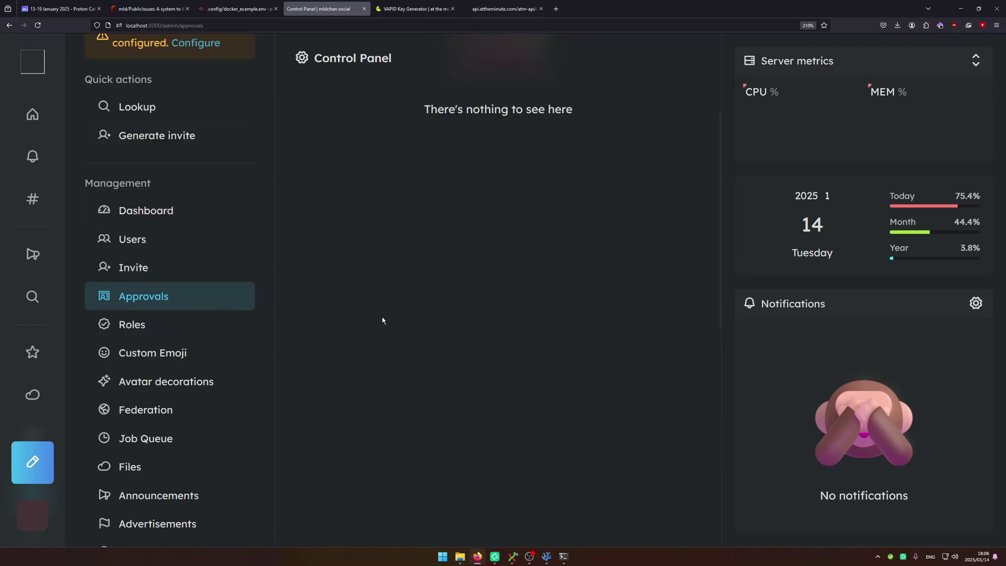
scroll(355, 405, "up", 3)
scroll(355, 405, "down", 2)
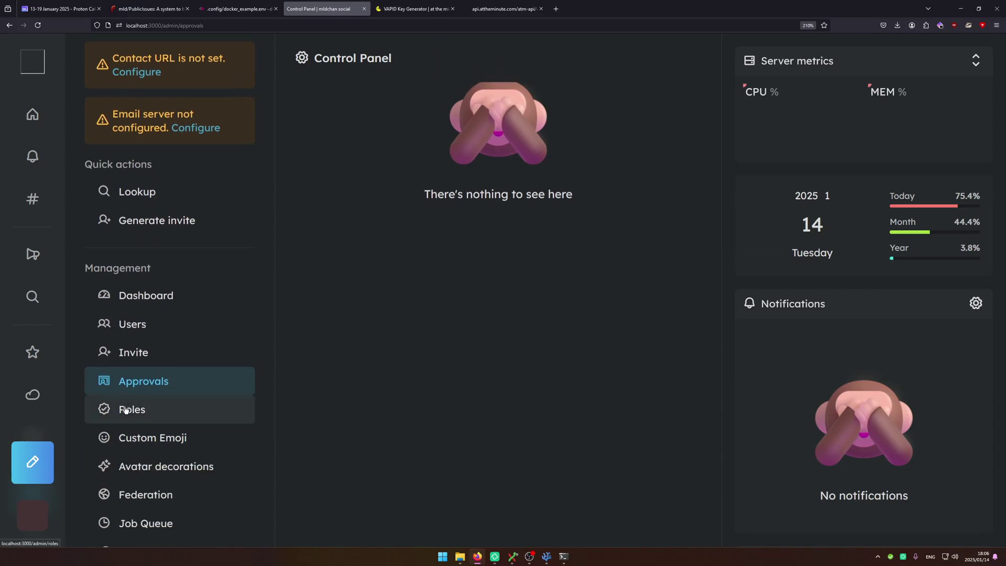
left_click(126, 409)
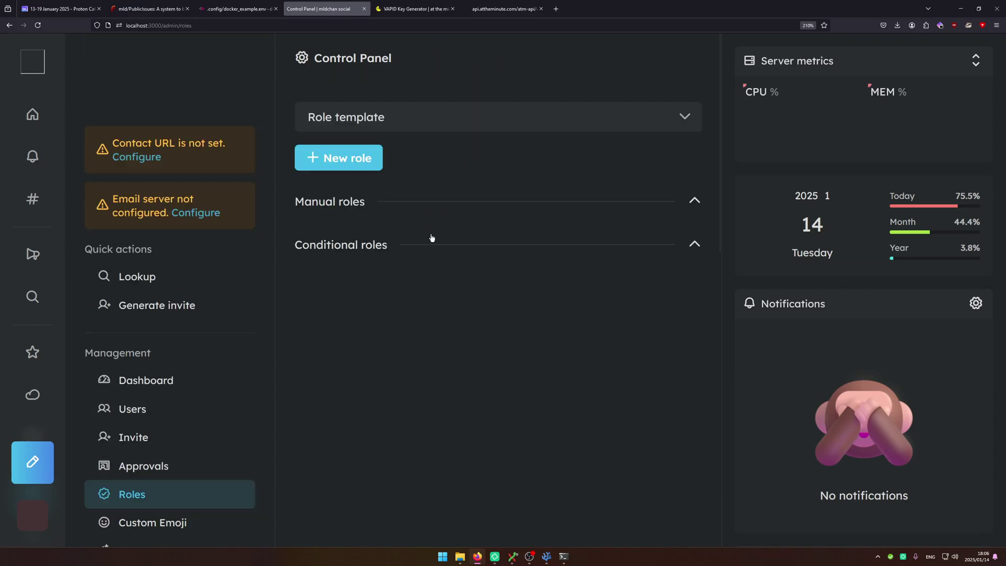
Set the role template's Usage of note search to Yes and save it.
left_click(370, 117)
scroll(362, 233, "down", 4)
scroll(362, 227, "down", 4)
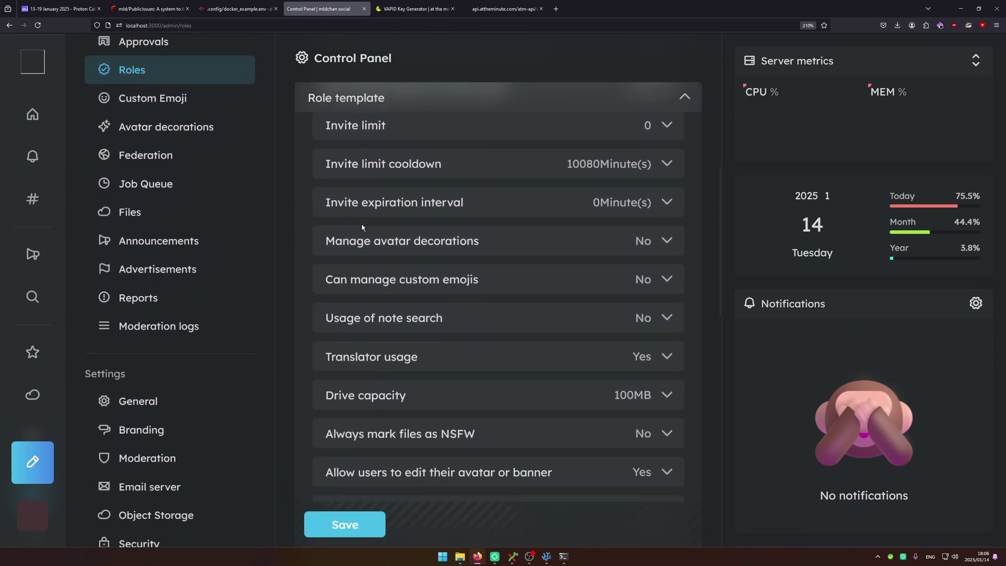
scroll(362, 228, "down", 2)
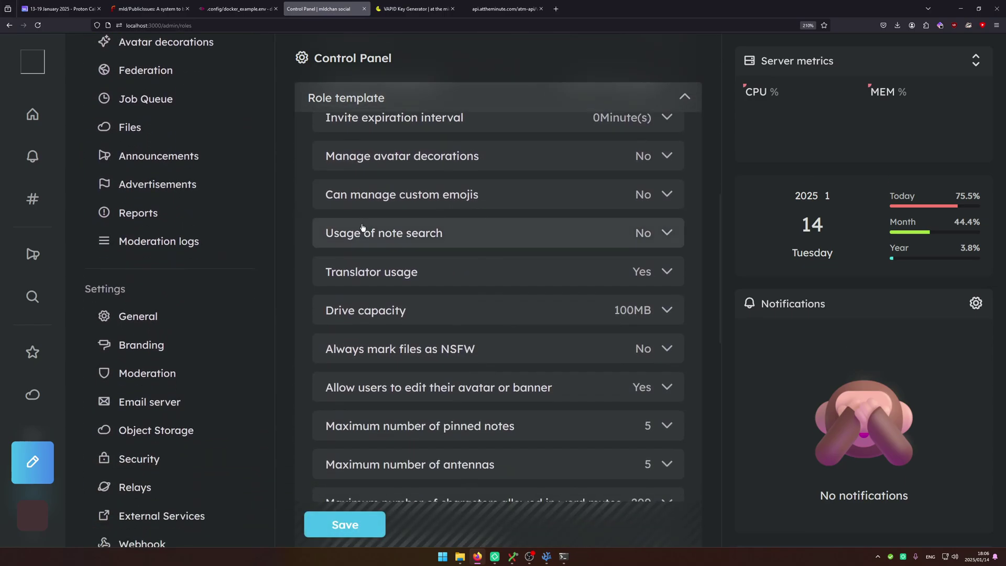
left_click(651, 234)
scroll(448, 393, "down", 3)
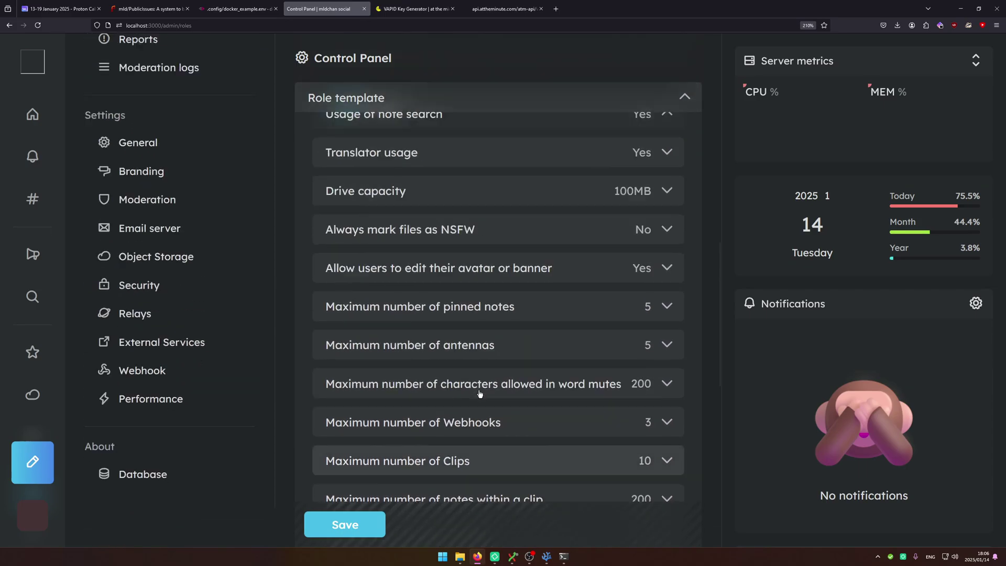
left_click(349, 525)
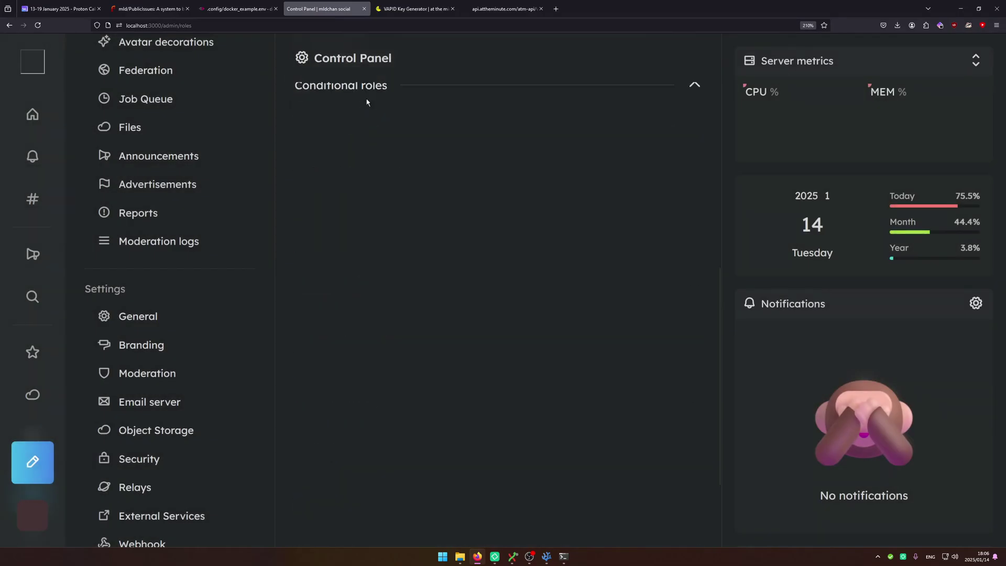
Go to the Custom Emoji admin page.
scroll(227, 329, "down", 5)
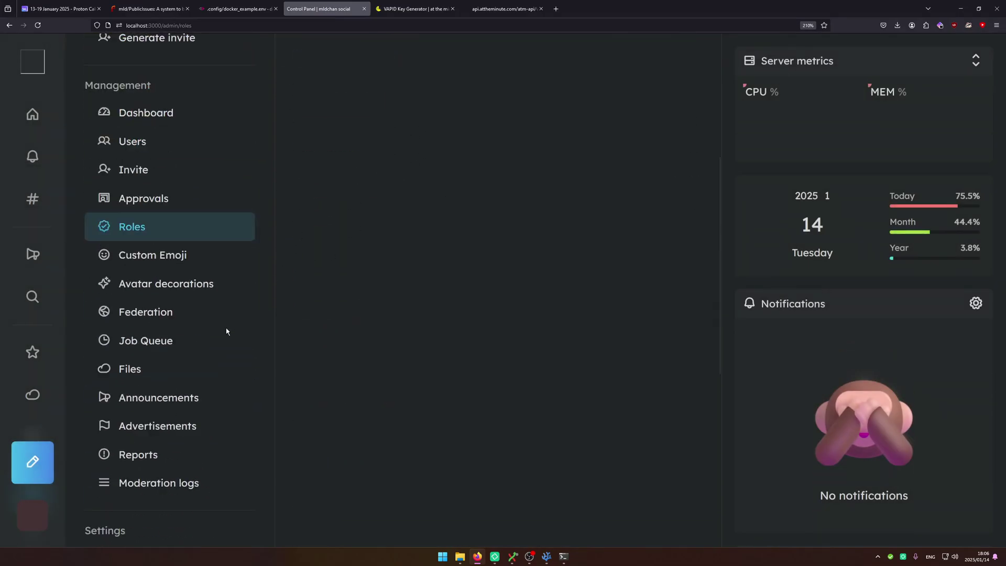
scroll(220, 328, "up", 5)
left_click(152, 522)
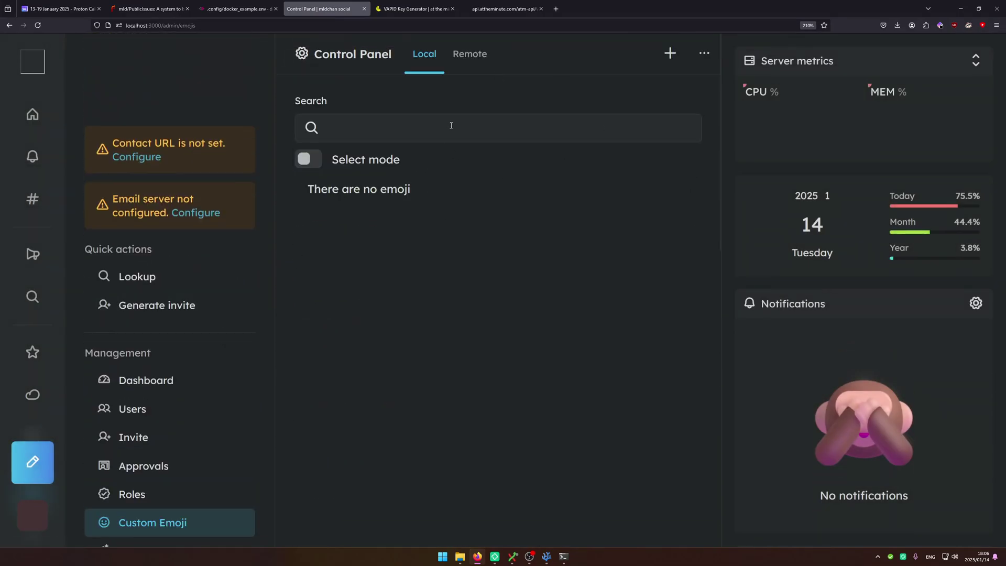
Browse the Custom Emoji export and import options, then close them.
left_click(701, 54)
left_click_drag(579, 189, 304, 3)
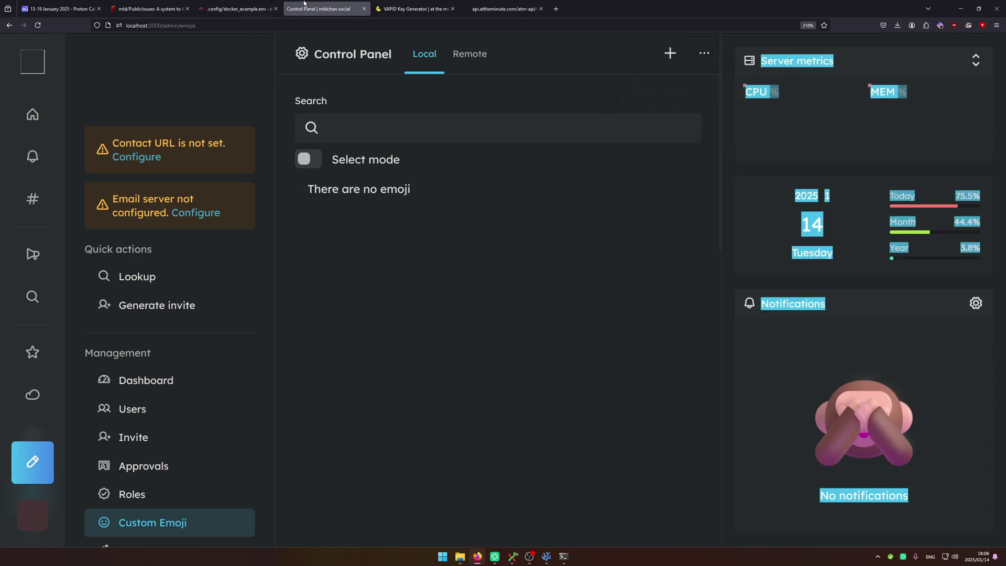
left_click(382, 174)
triple_click(365, 192)
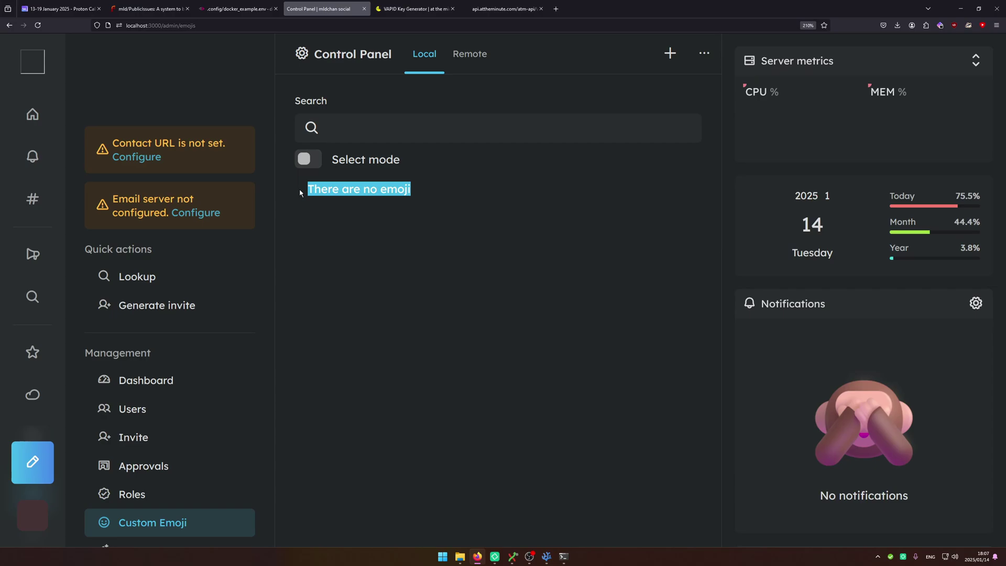
left_click(703, 53)
left_click(675, 115)
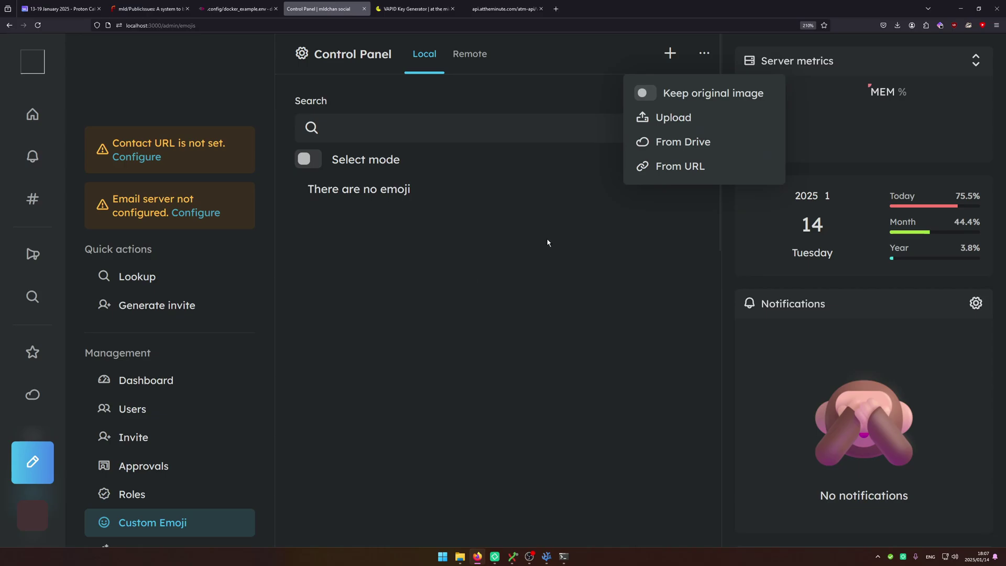
key("alt+Left")
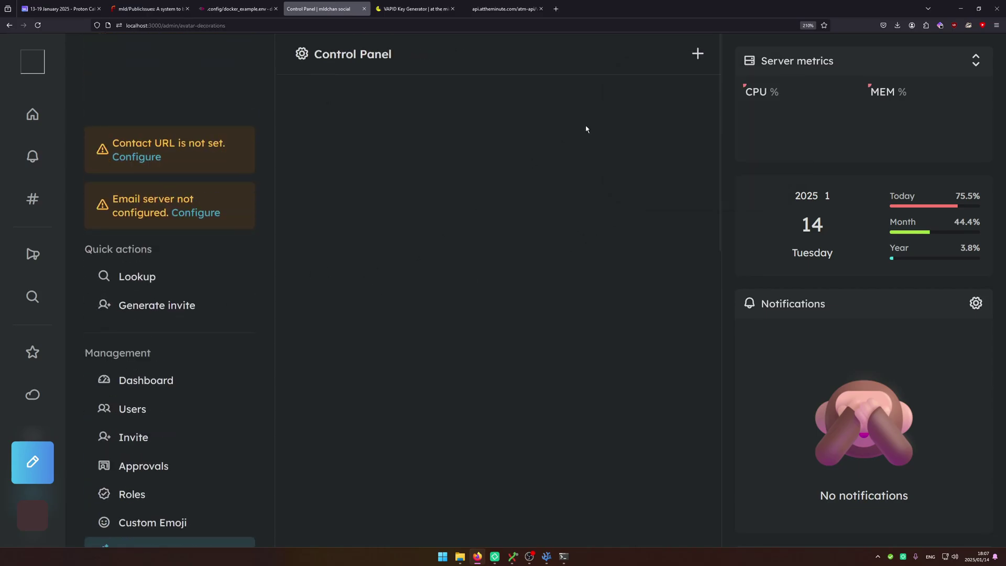
Start a new avatar decoration and focus its Image URL field.
left_click(704, 54)
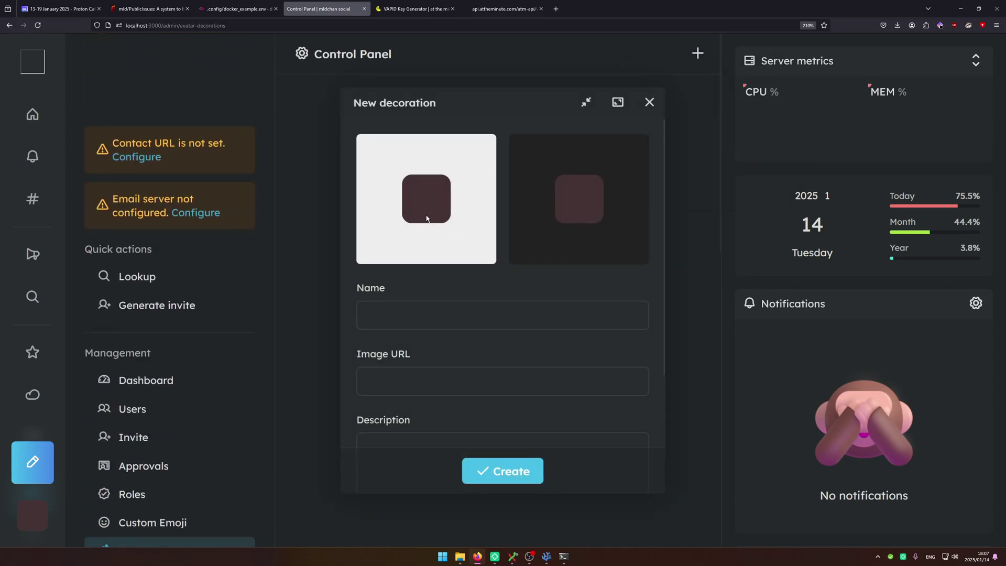
left_click_drag(494, 103, 435, 109)
scroll(487, 319, "down", 3)
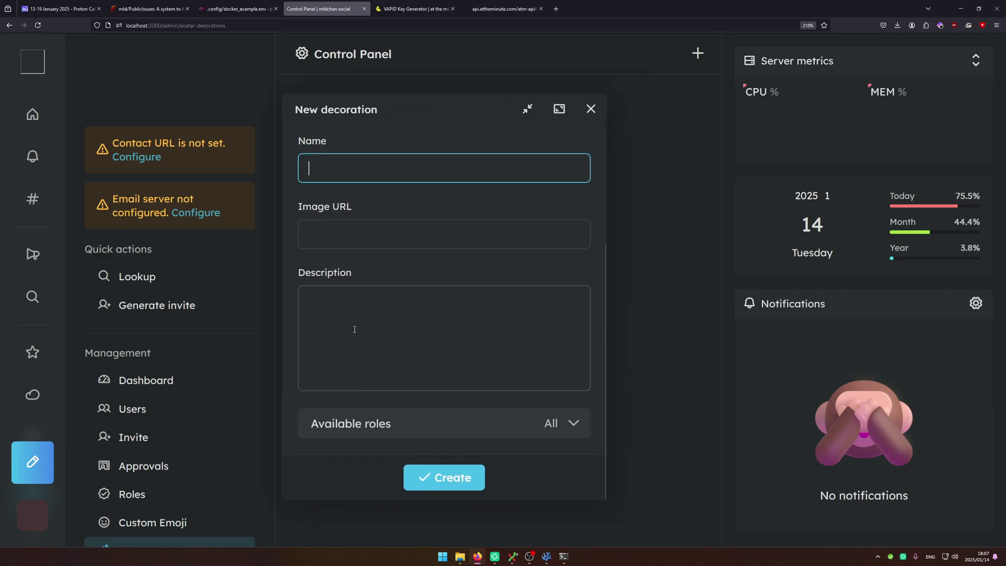
left_click(355, 222)
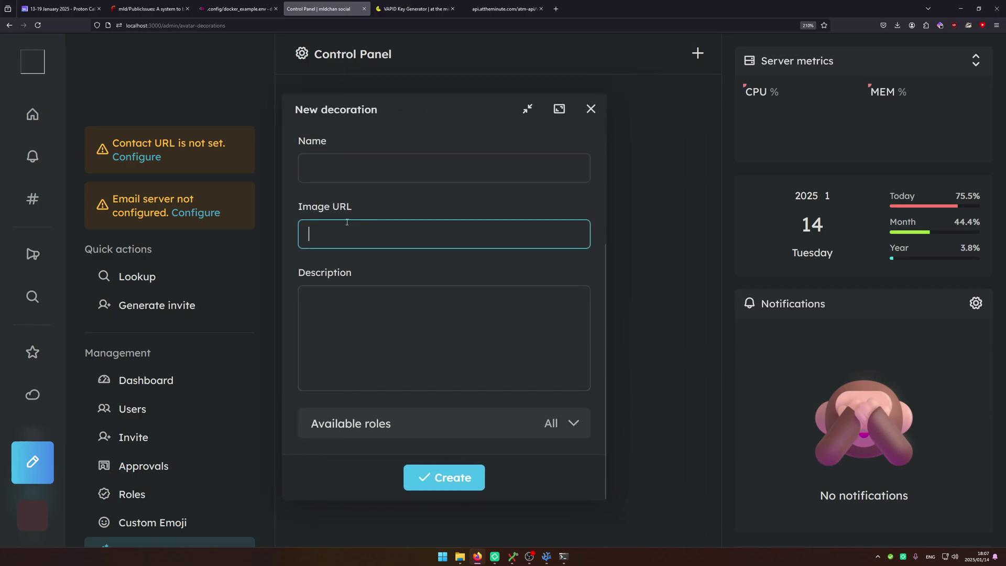
Paste the uploaded image's Drive URL into Image URL, then close the form uncreated.
right_click(33, 394)
left_click(99, 429)
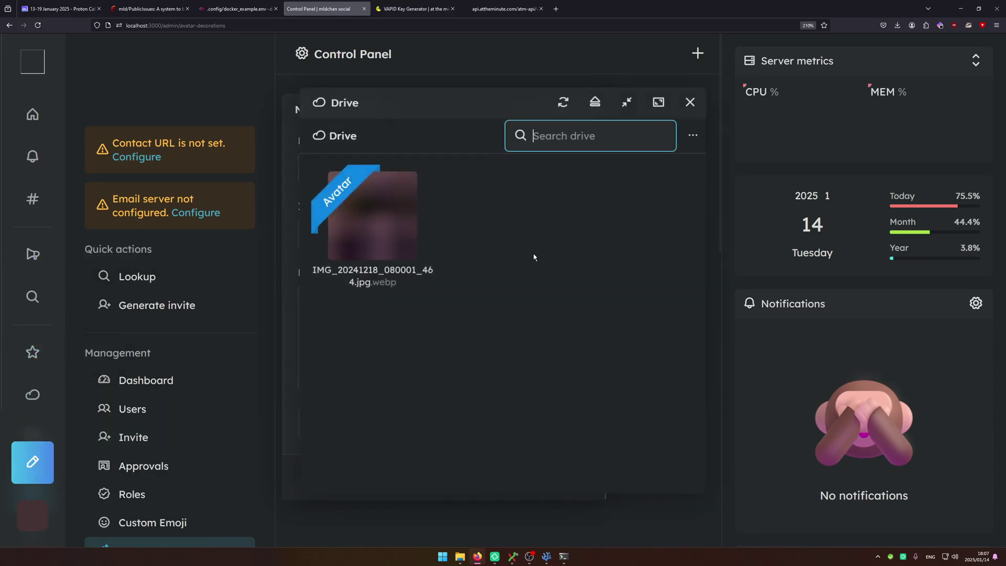
left_click_drag(524, 103, 775, 126)
right_click(607, 239)
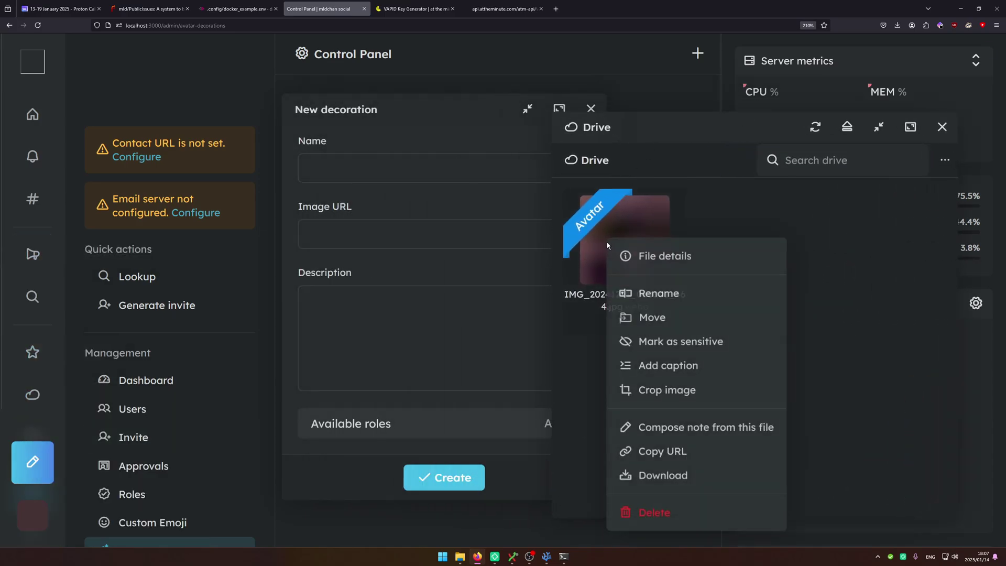
left_click(668, 456)
left_click(354, 235)
key("ctrl+v")
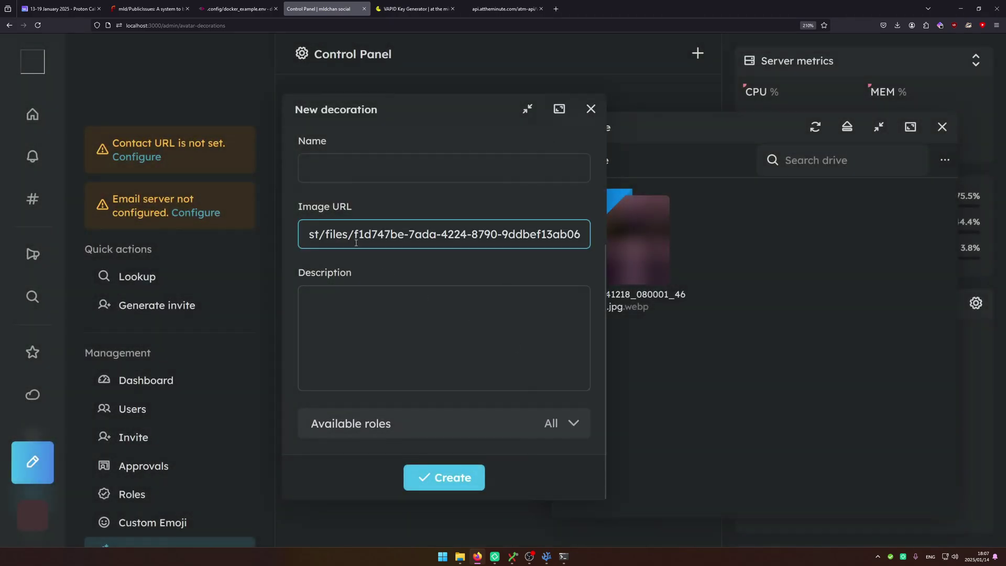
left_click(587, 118)
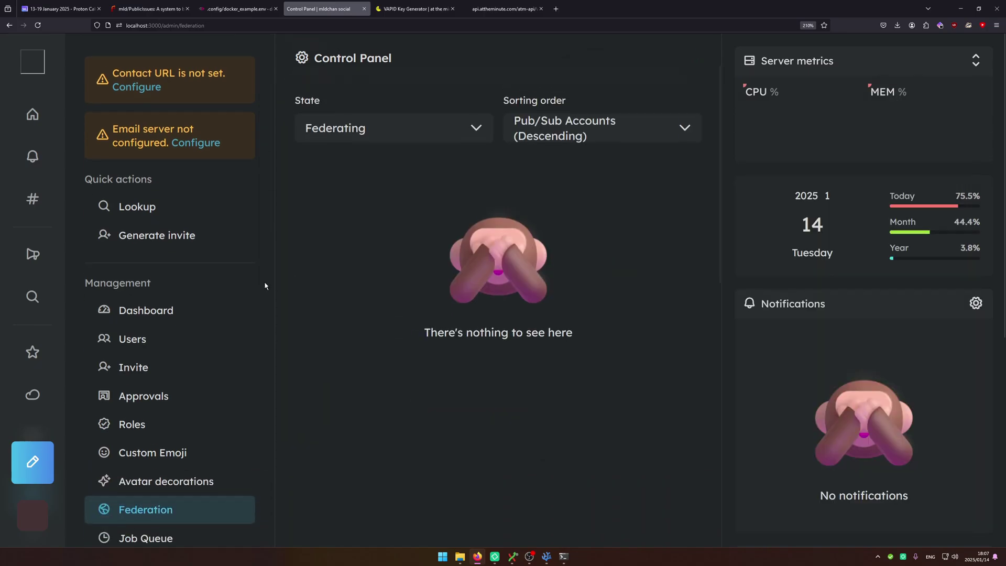
Browse the uploaded Files overview and start a new announcement draft on the Announcements page.
scroll(178, 356, "down", 3)
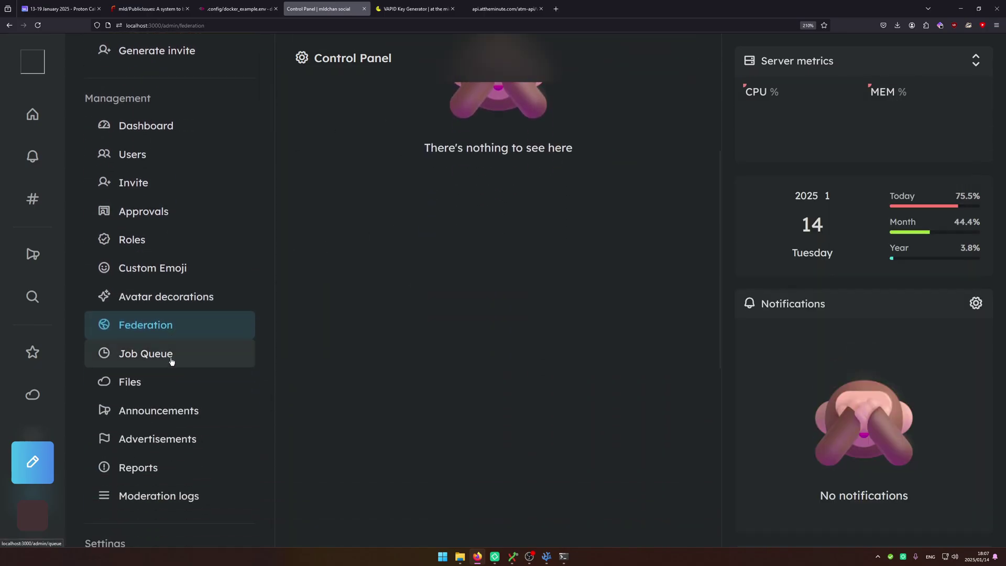
left_click(154, 380)
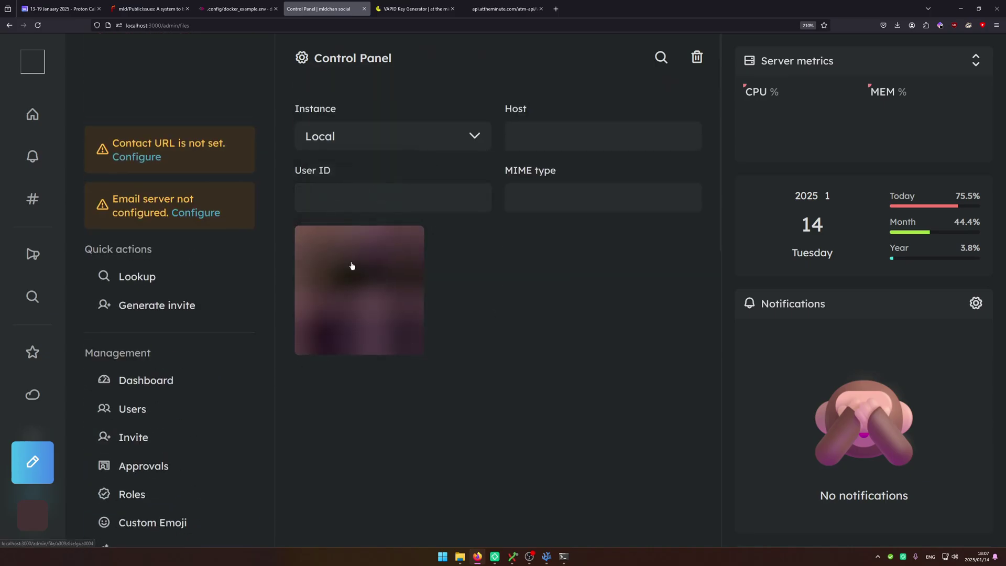
scroll(422, 240, "down", 6)
left_click(155, 320)
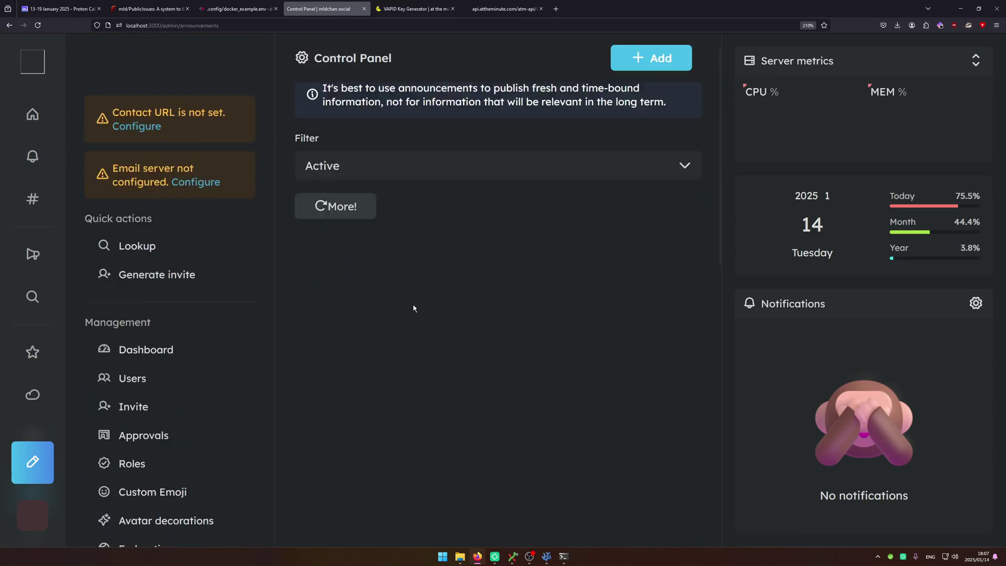
left_click(661, 70)
triple_click(401, 303)
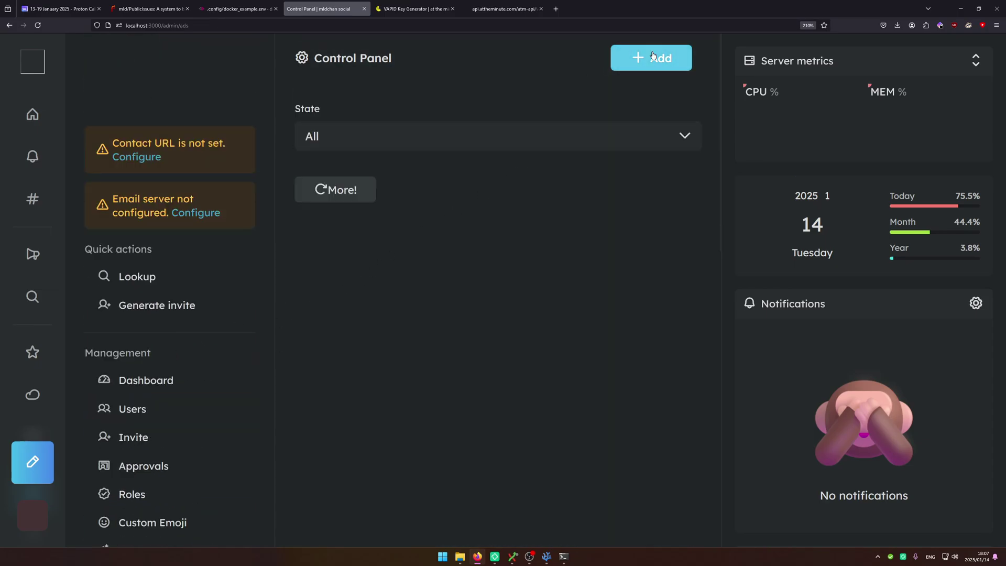
Start a new advertisement and scroll through the Advertisements and Reports pages.
left_click(614, 59)
scroll(400, 256, "down", 4)
scroll(401, 257, "down", 3)
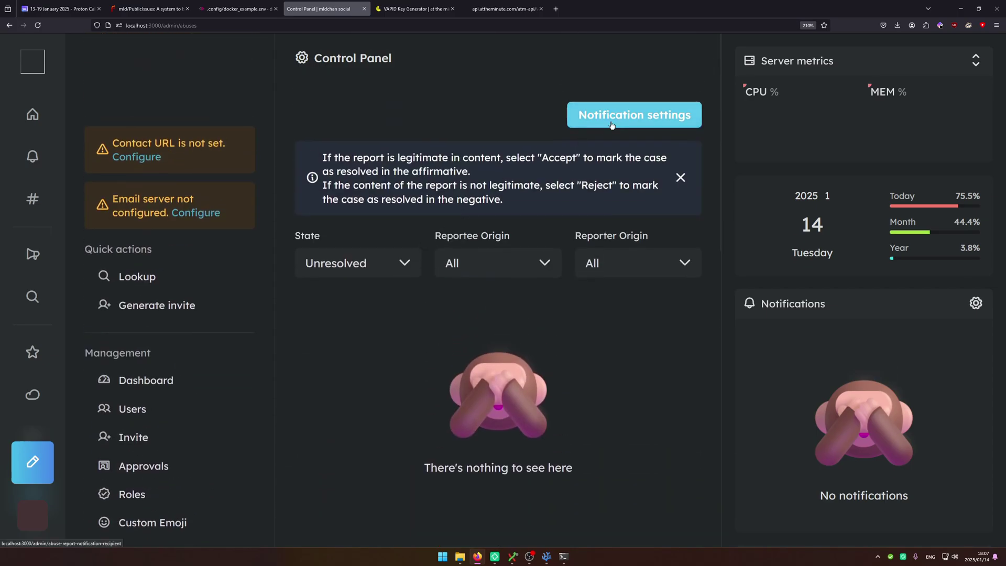
scroll(370, 303, "down", 9)
Expand five server-settings entries in the Moderation log, then return to the Home timeline.
left_click(220, 325)
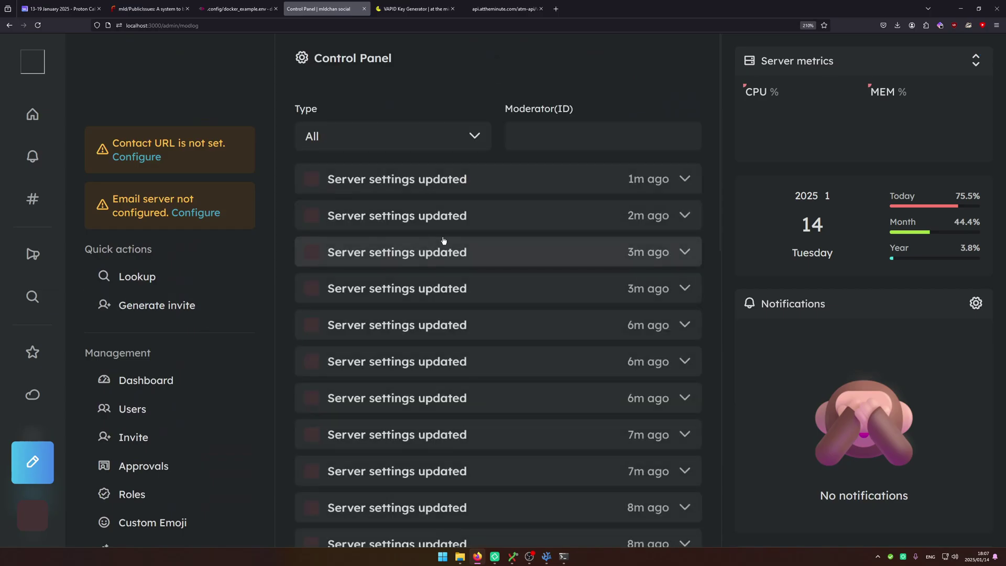
scroll(499, 395, "down", 9)
scroll(482, 240, "up", 9)
scroll(534, 325, "down", 4)
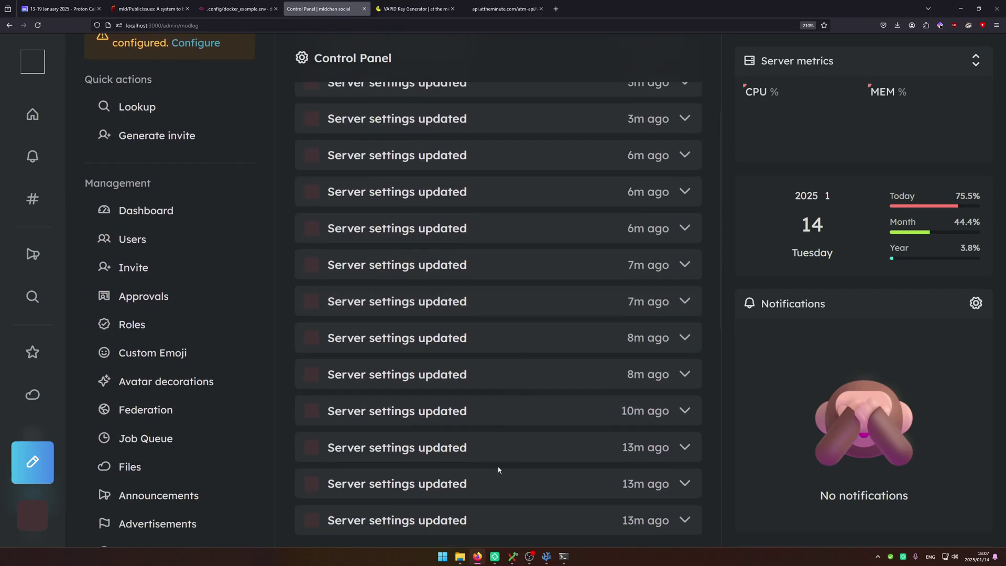
scroll(495, 464, "down", 2)
left_click(473, 424)
left_click(473, 398)
left_click(473, 359)
left_click(477, 323)
left_click(481, 295)
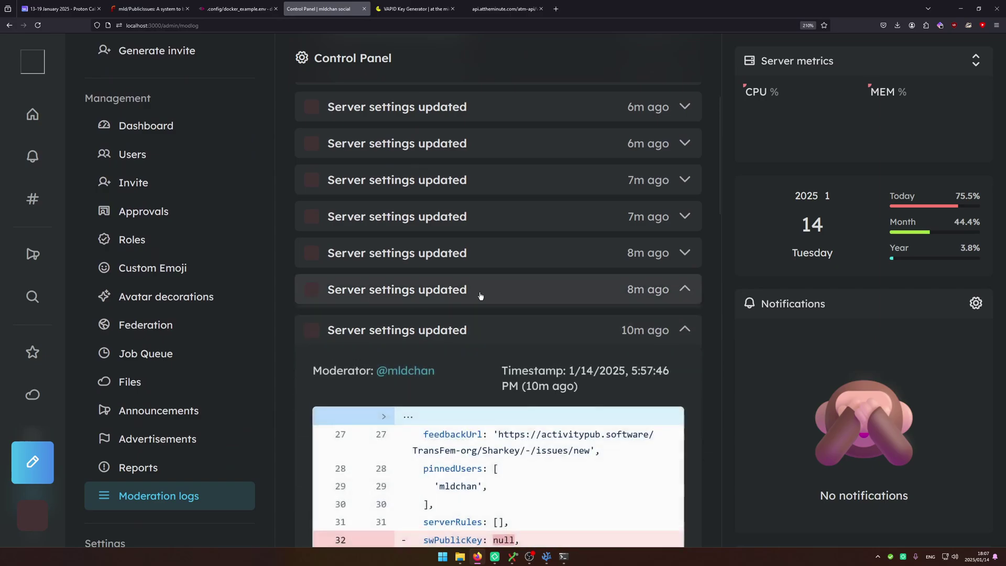
key("alt+Home")
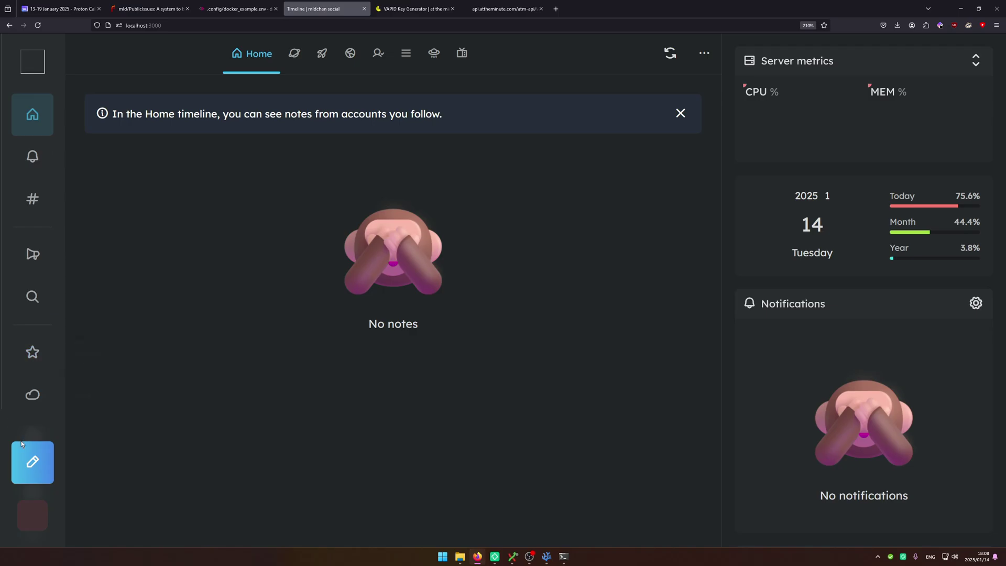
Compose and post a short new note from the Home timeline.
left_click(37, 455)
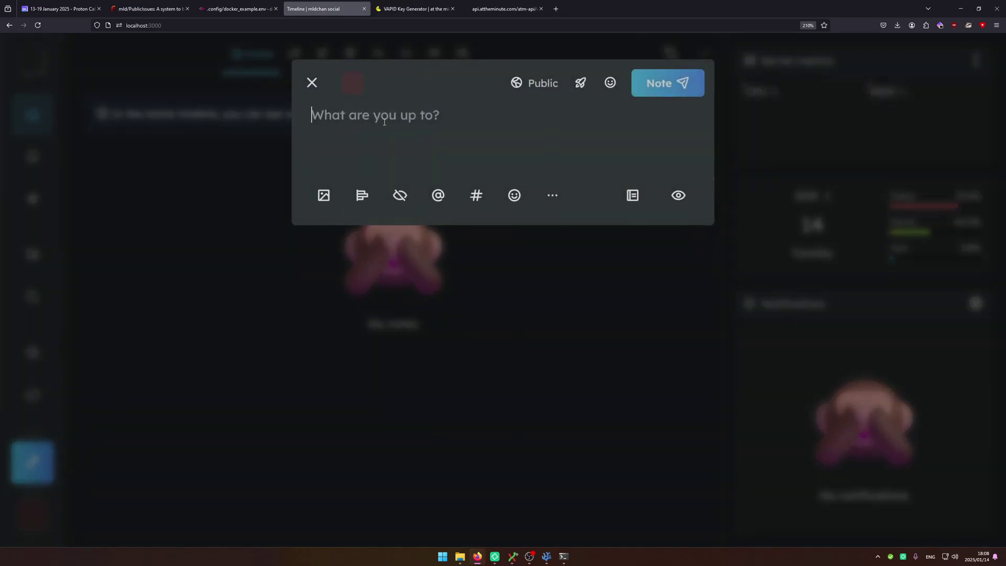
type("ji")
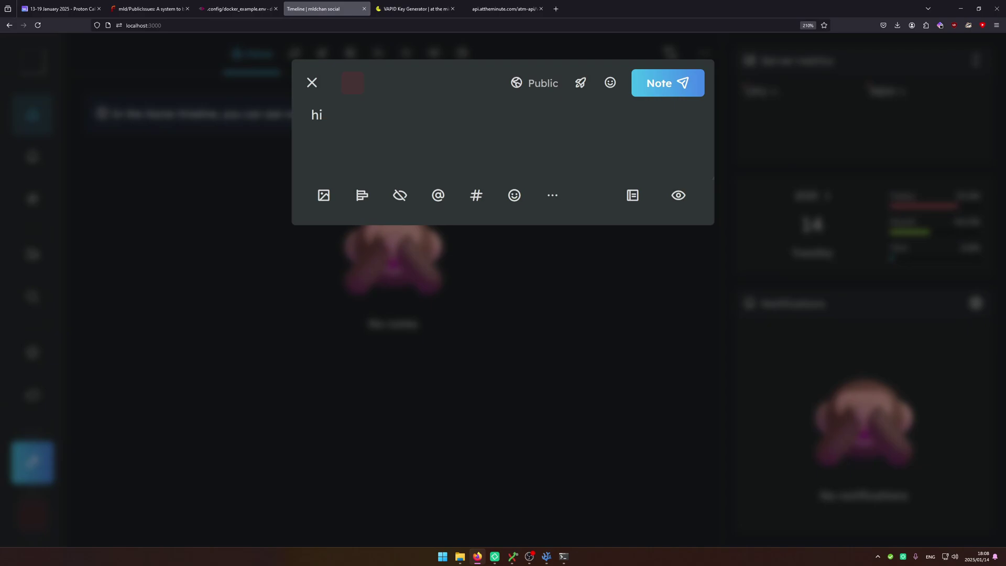
left_click(661, 82)
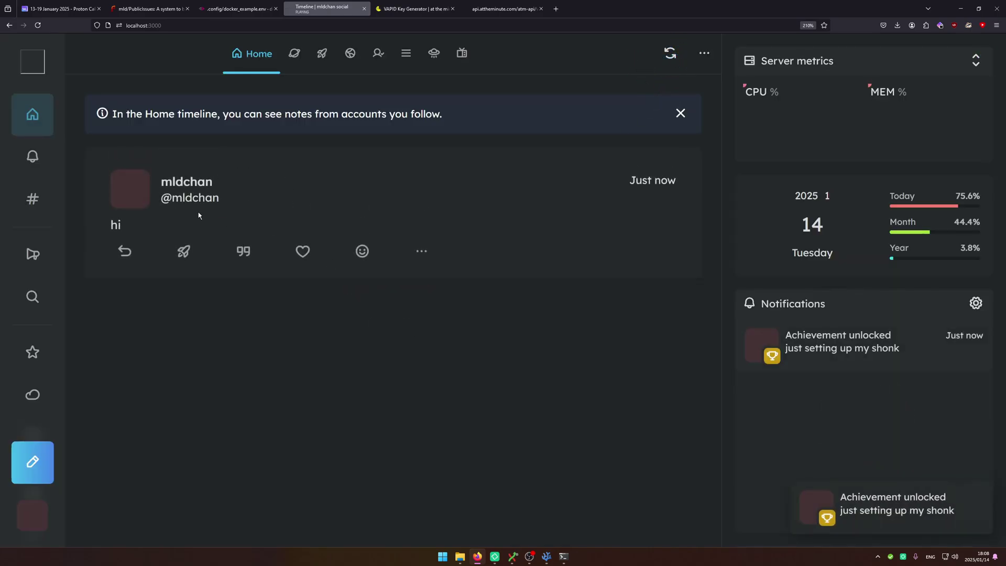
Reload Search, find the 'hi' note and reply 'hello' to it.
left_click(32, 296)
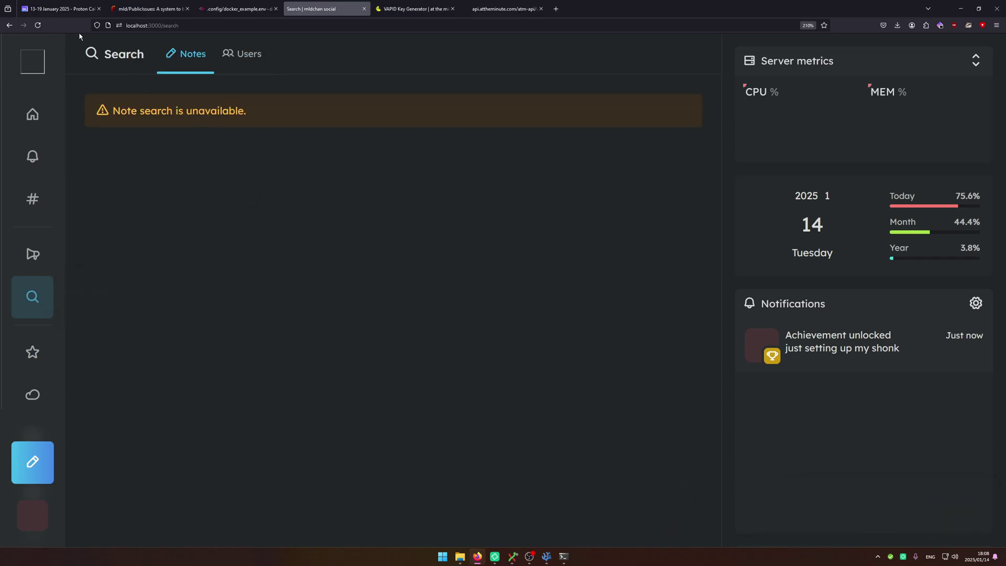
left_click(38, 25)
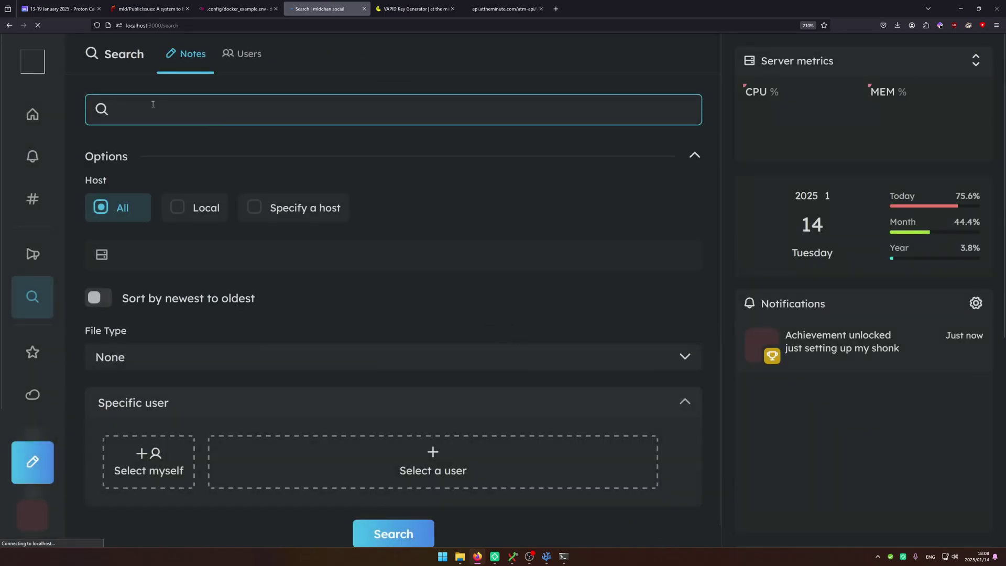
type("hi")
key("Return")
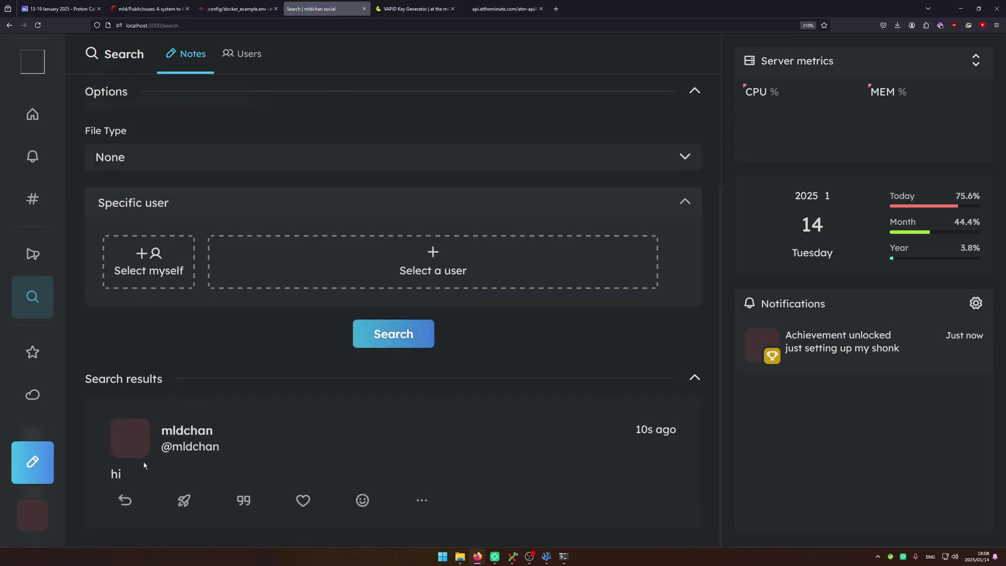
left_click(113, 474)
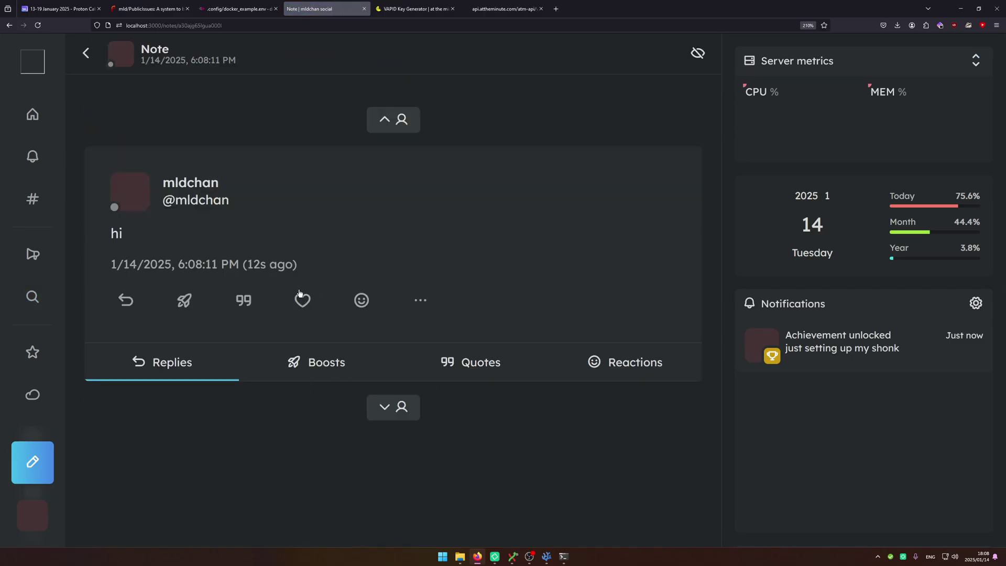
type("rh")
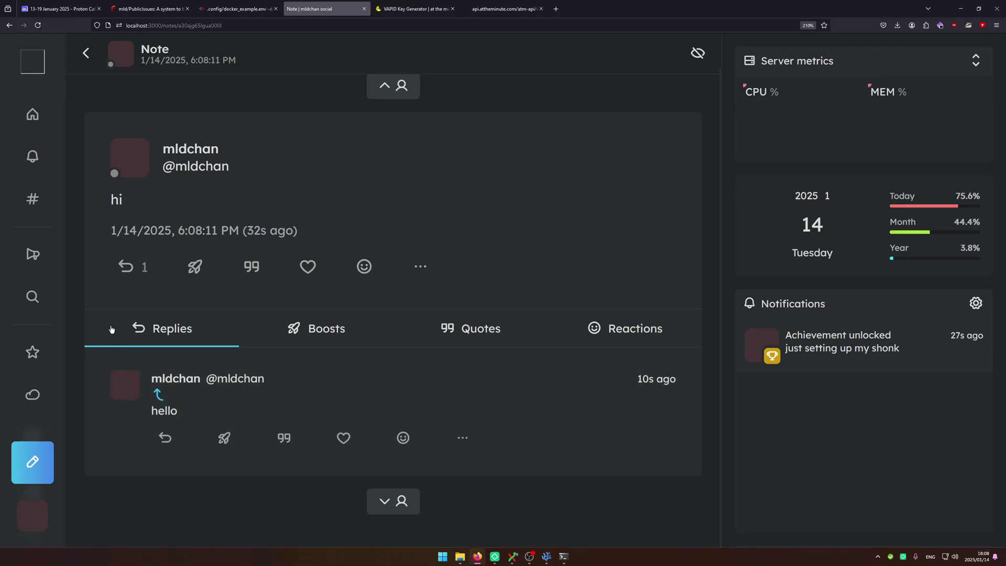
left_click(556, 9)
Load social.mldchan.dev and post the note 'meow :3'.
type("so")
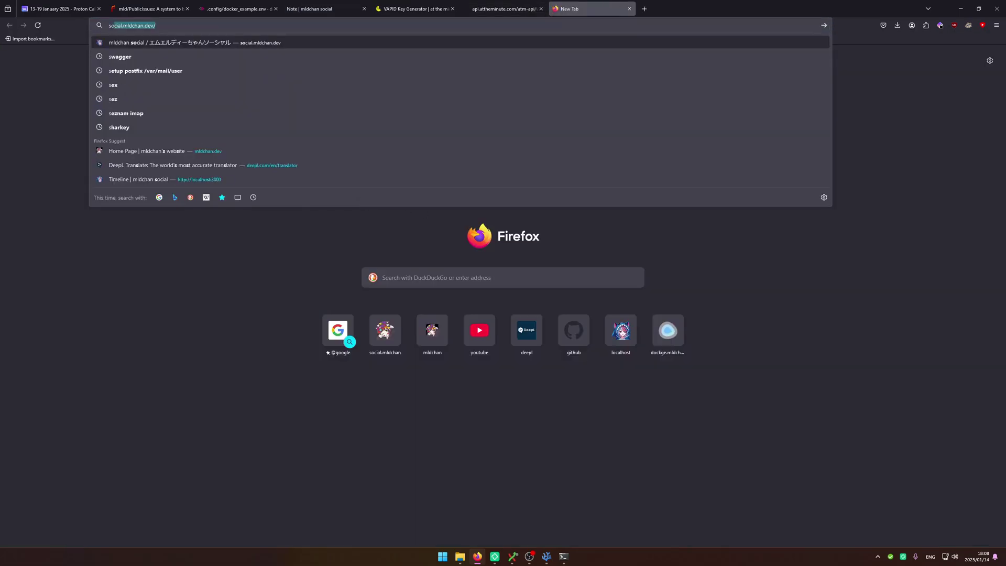
key("Return")
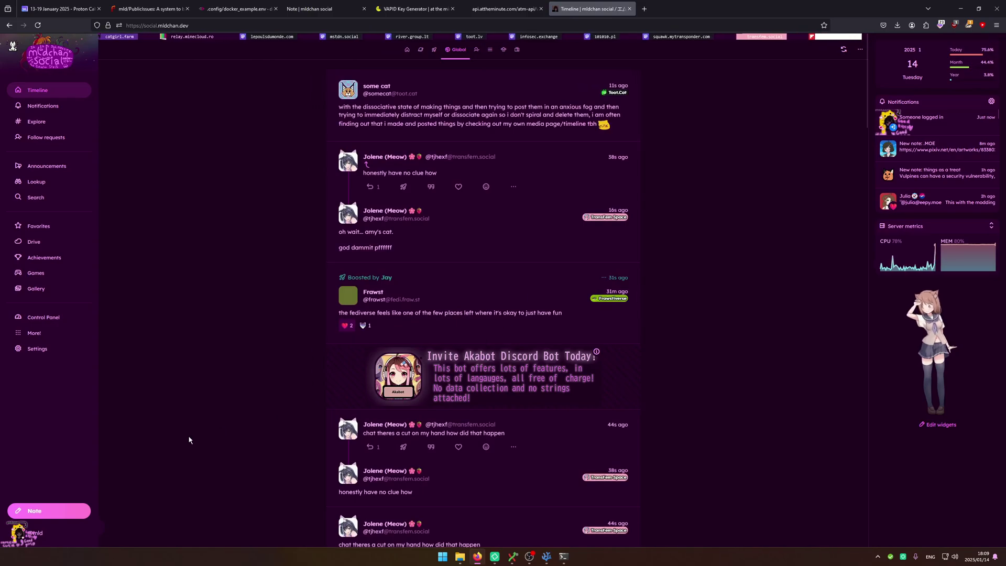
left_click(49, 510)
type("meow :3")
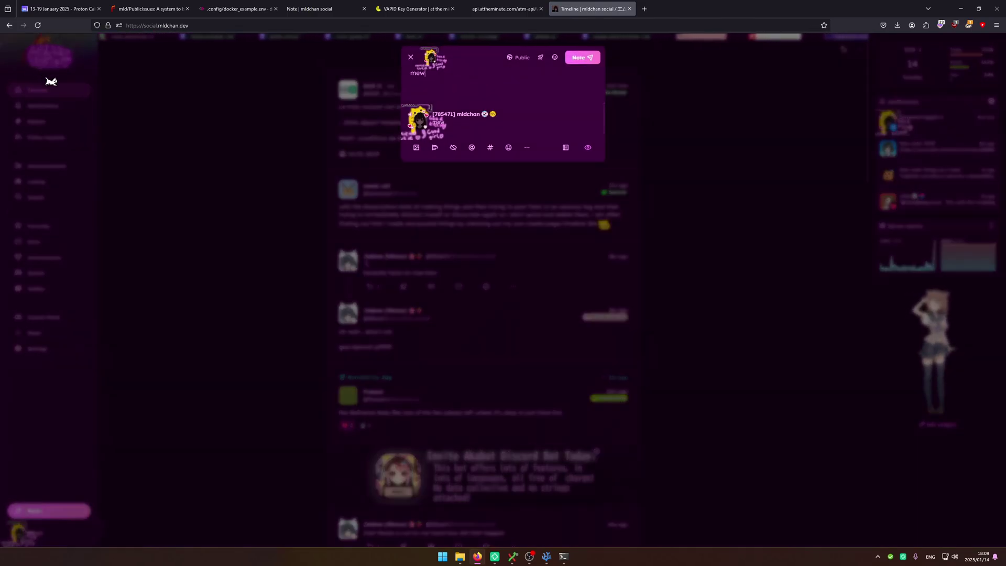
key("ctrl+Return")
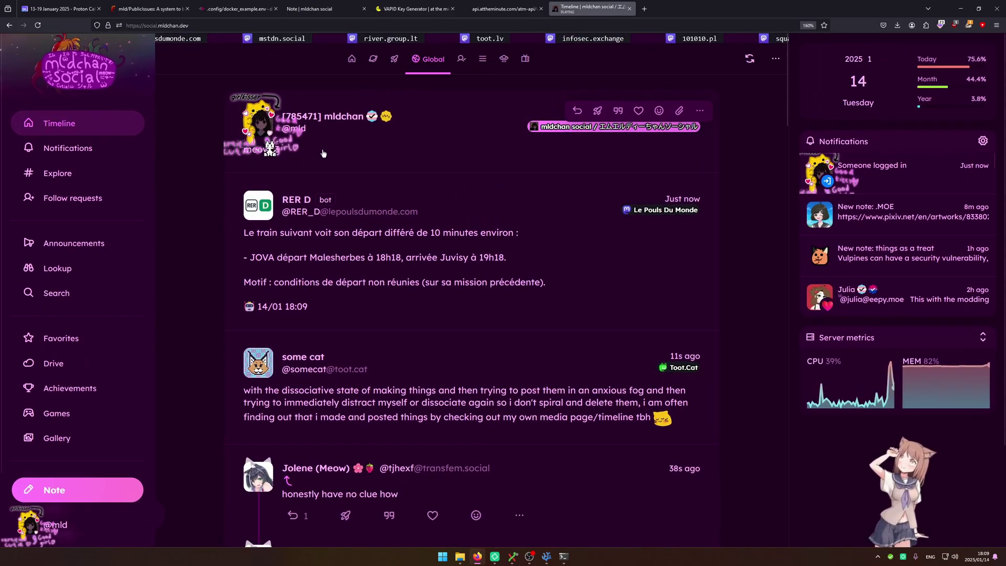
Heart the federated 'meow :3' note on transfem.social and check the reaction on mldchan.
left_click(642, 8)
type("tran")
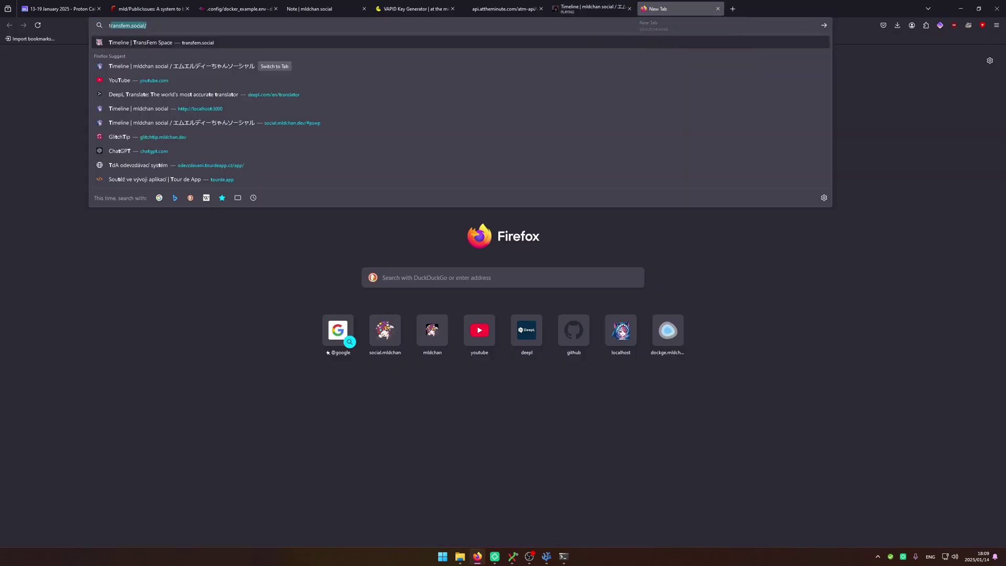
type("sfem")
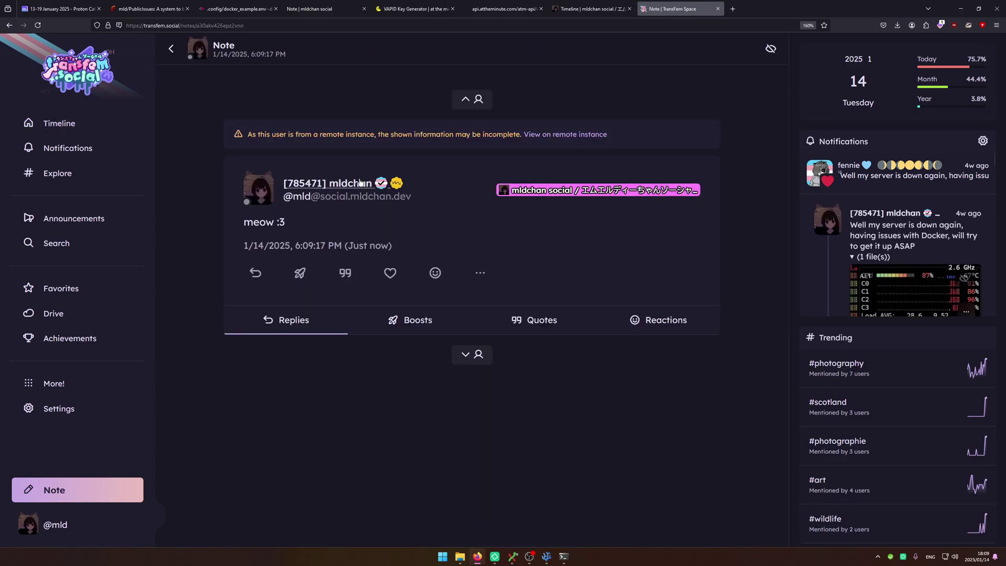
left_click(389, 273)
left_click(592, 8)
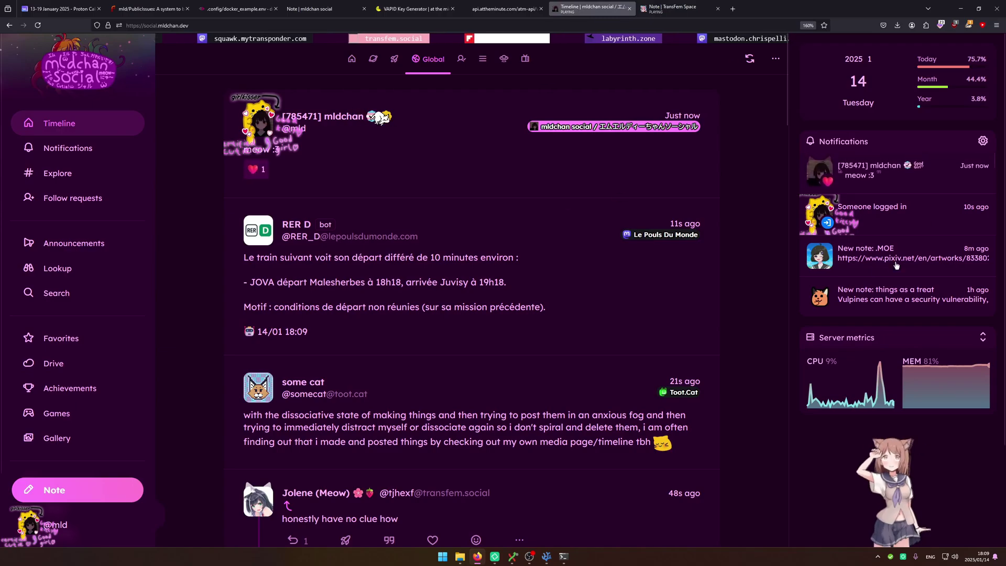
left_click(885, 166)
left_click(859, 176)
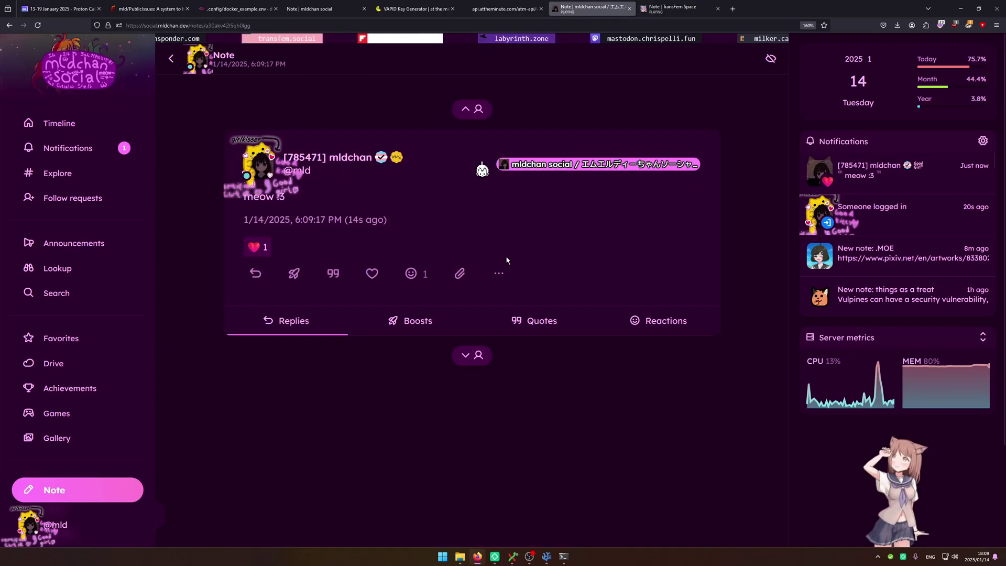
key("ctrl+Tab")
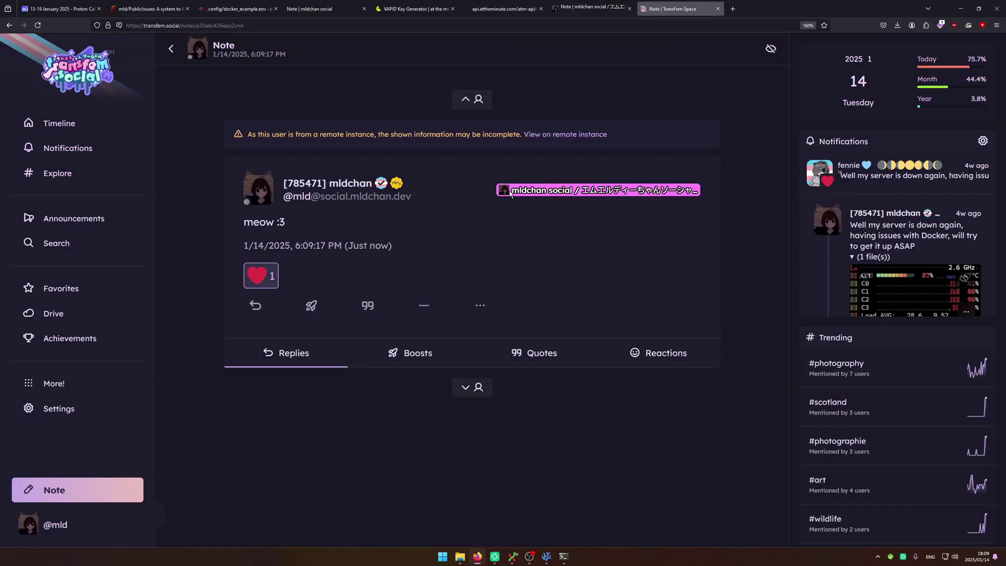
Close the VAPID keys tab and review the trans-flag reactions on 'hi' and 'hello' locally.
key("ctrl+shift+Tab")
left_click(488, 11)
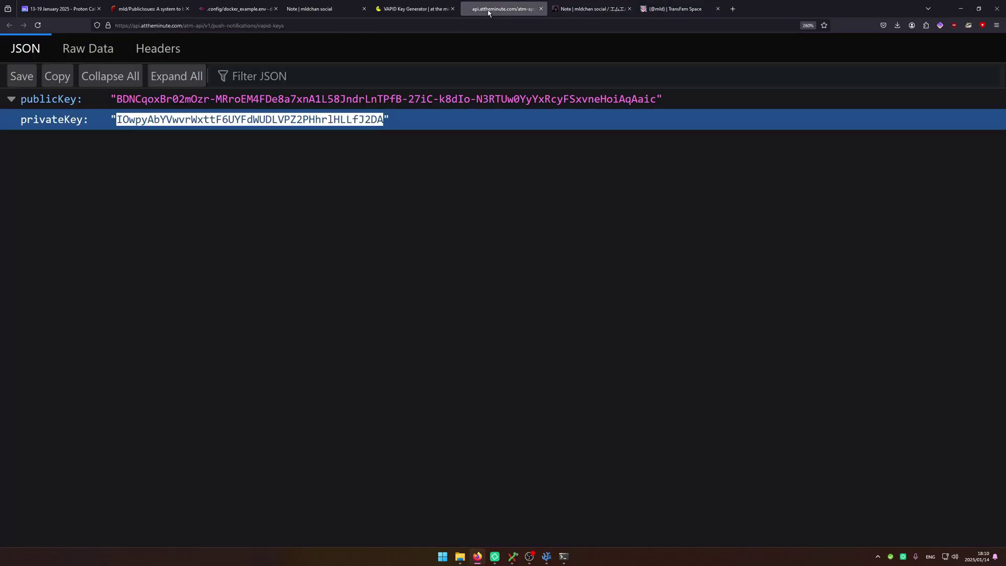
key("ctrl+w")
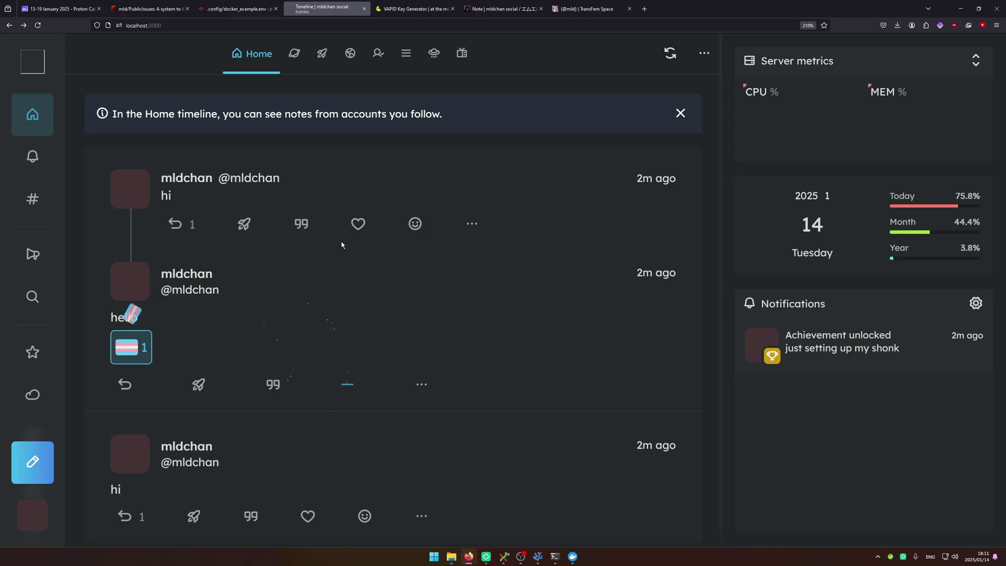
mouse_move(188, 232)
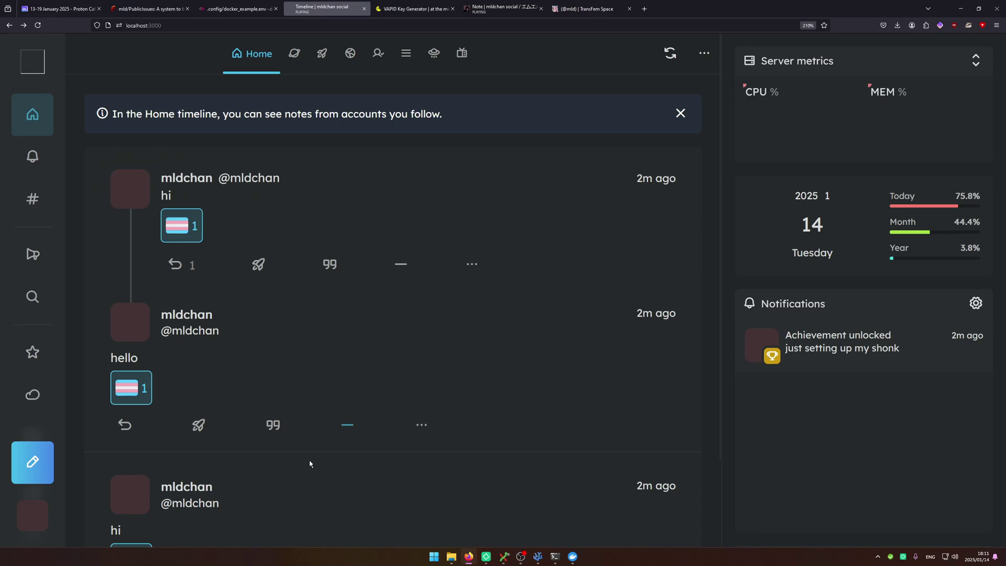
scroll(325, 435, "down", 2)
scroll(293, 367, "up", 2)
Stop the three Sharkey containers and rerun docker-compose up until it listens on port 3000.
mouse_move(555, 556)
left_click(511, 512)
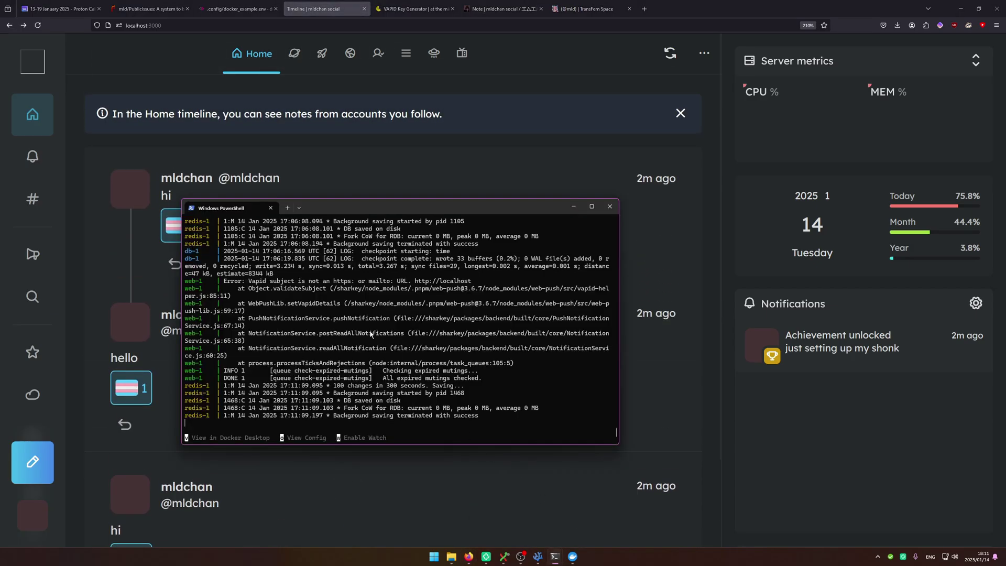
key("ctrl+c")
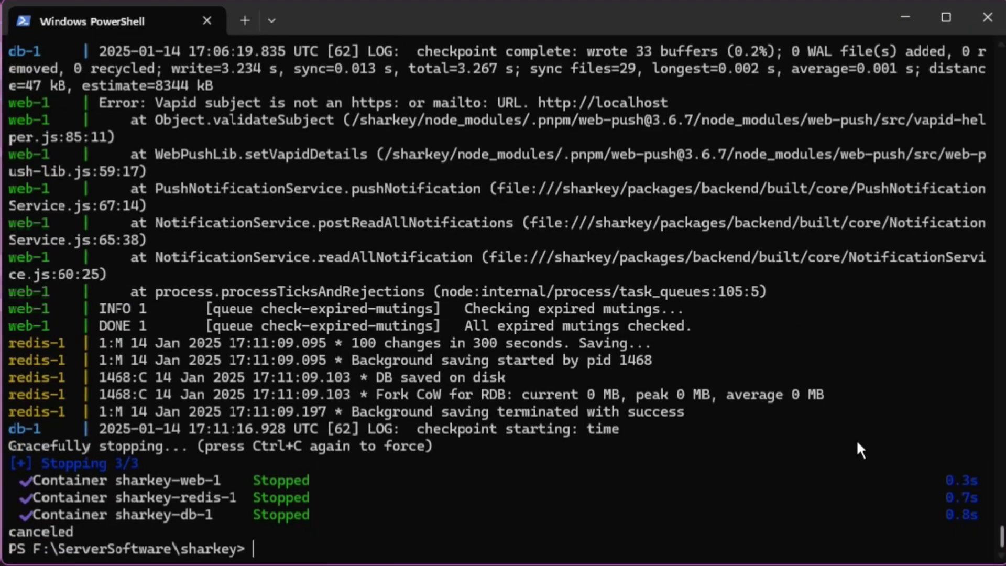
key("Up")
key("Return")
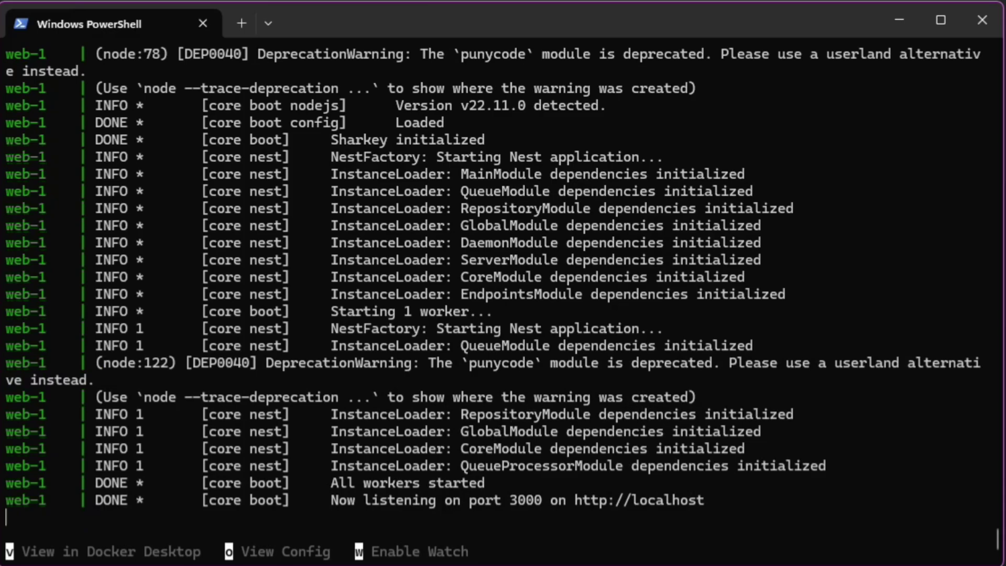
left_click_drag(330, 500, 506, 518)
key("ctrl+c")
key("alt+Tab")
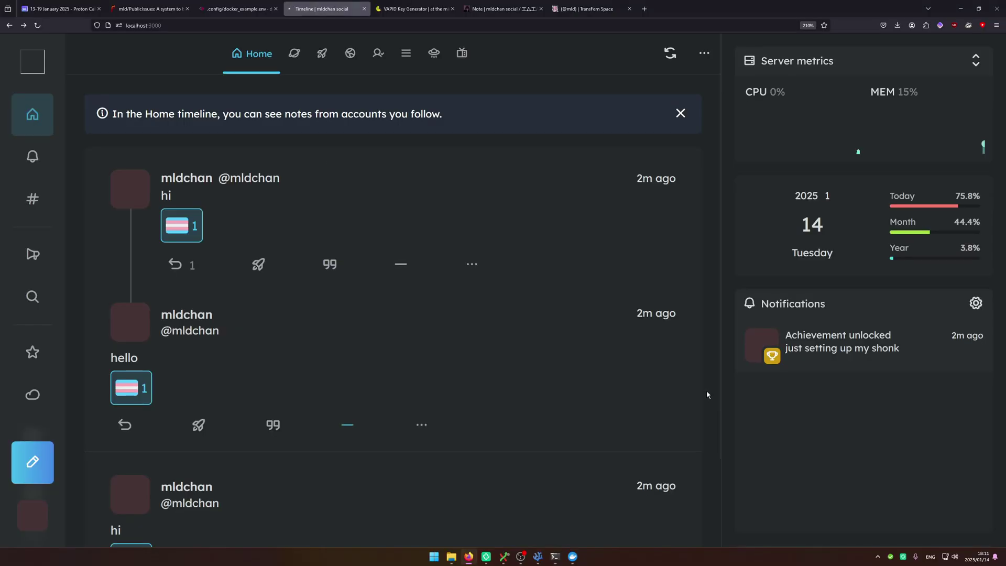
Reload localhost:3000 and confirm the profile page still shows the account's notes.
key("F5")
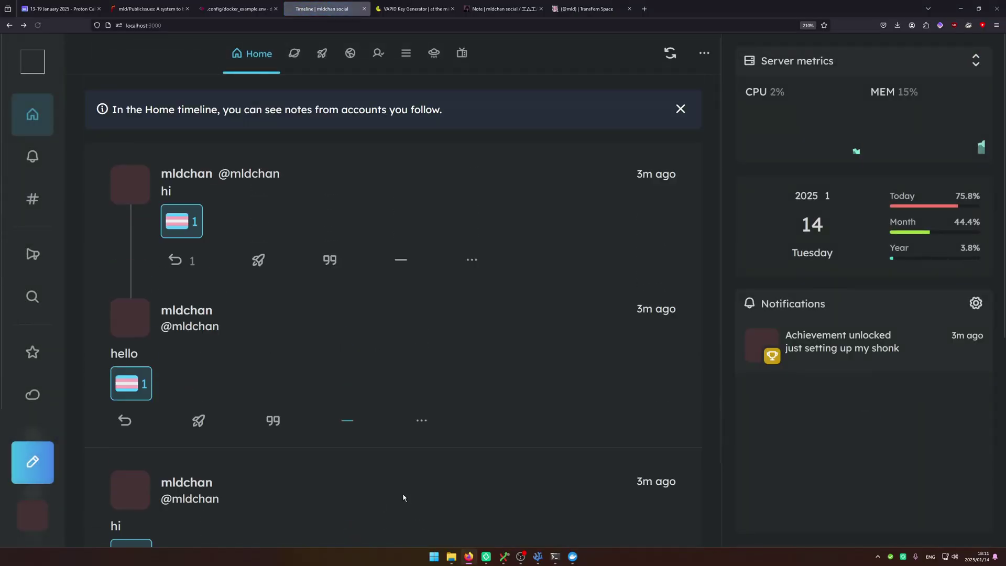
left_click(23, 516)
left_click(84, 397)
scroll(599, 395, "down", 4)
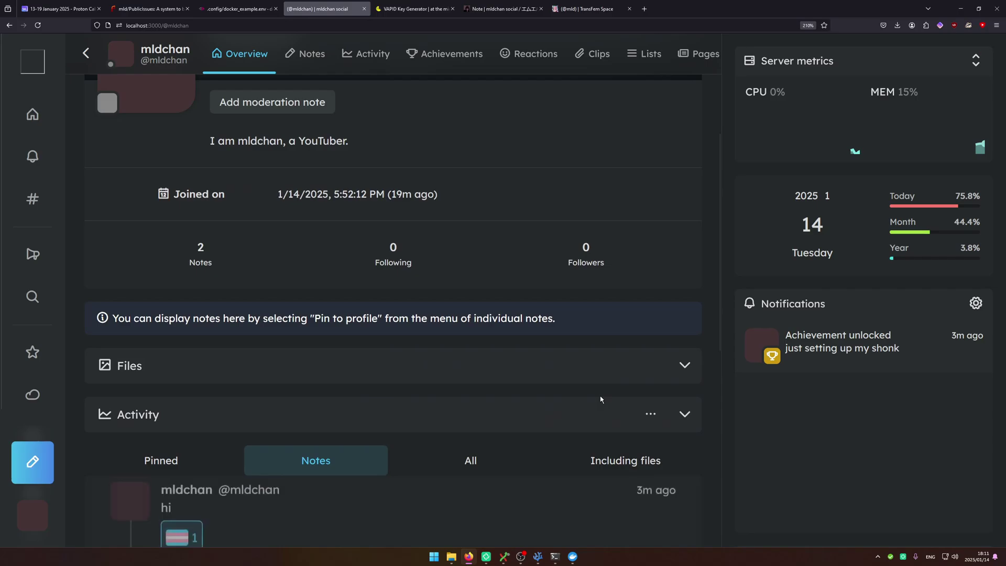
scroll(296, 274, "up", 4)
double_click(296, 274)
scroll(314, 314, "down", 5)
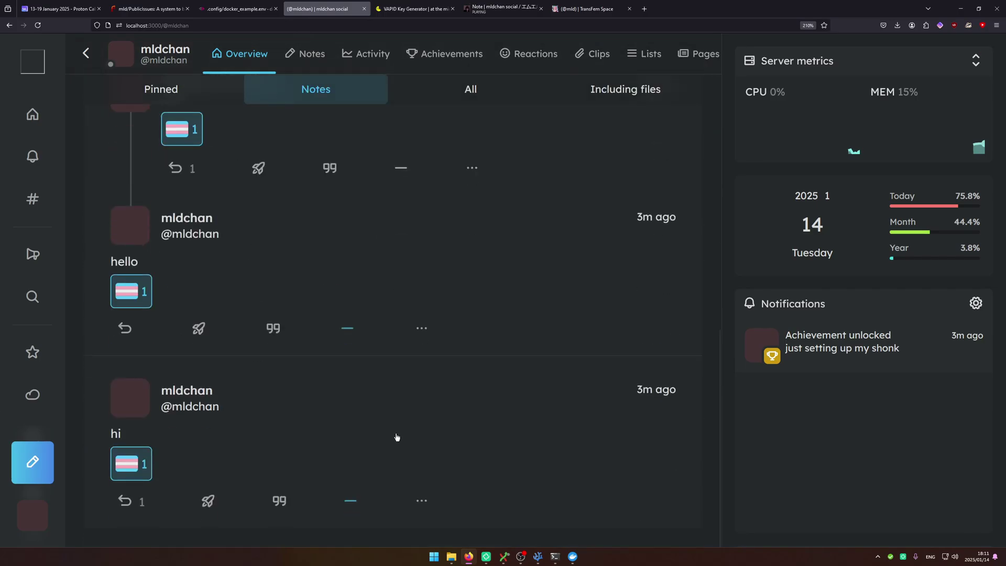
scroll(397, 438, "up", 5)
left_click(32, 114)
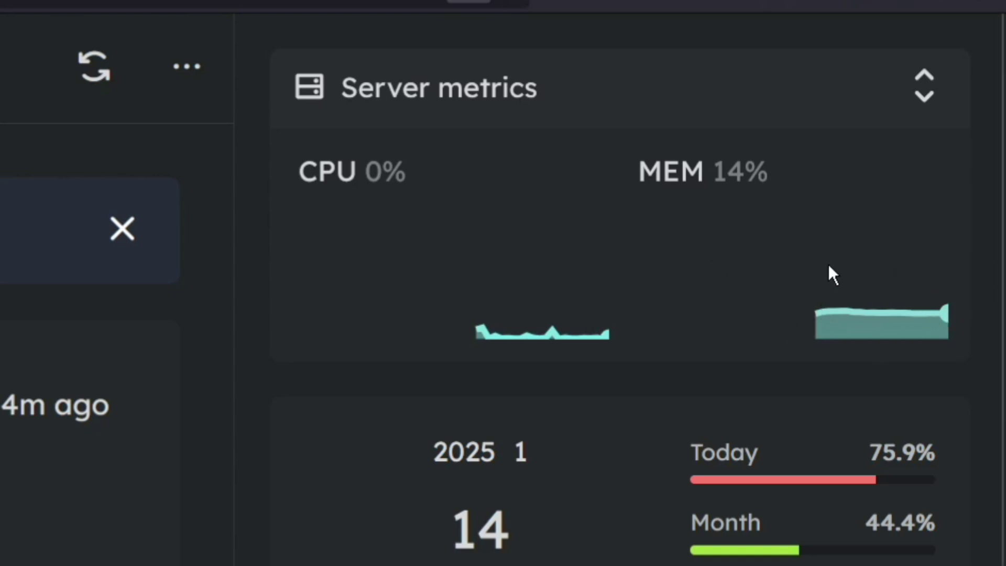
Check the Home timeline's server metrics and the Notifications page after the restart.
double_click(723, 173)
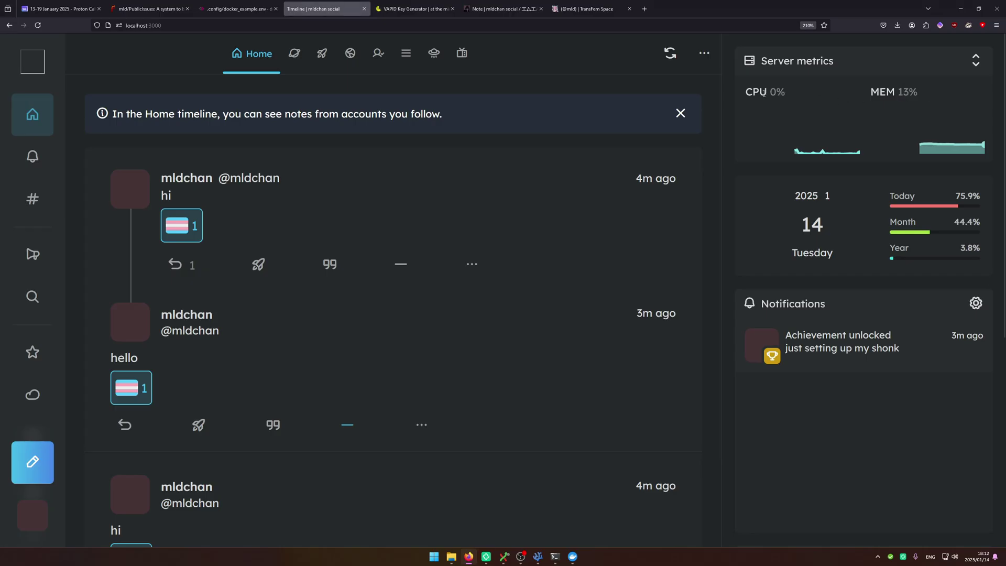
scroll(309, 366, "down", 2)
left_click(43, 162)
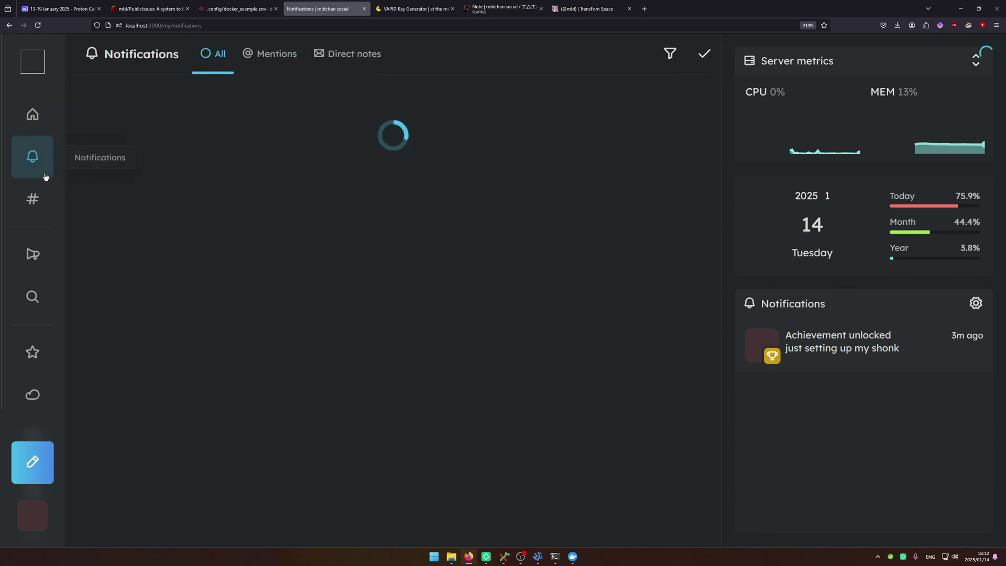
key("alt+Left")
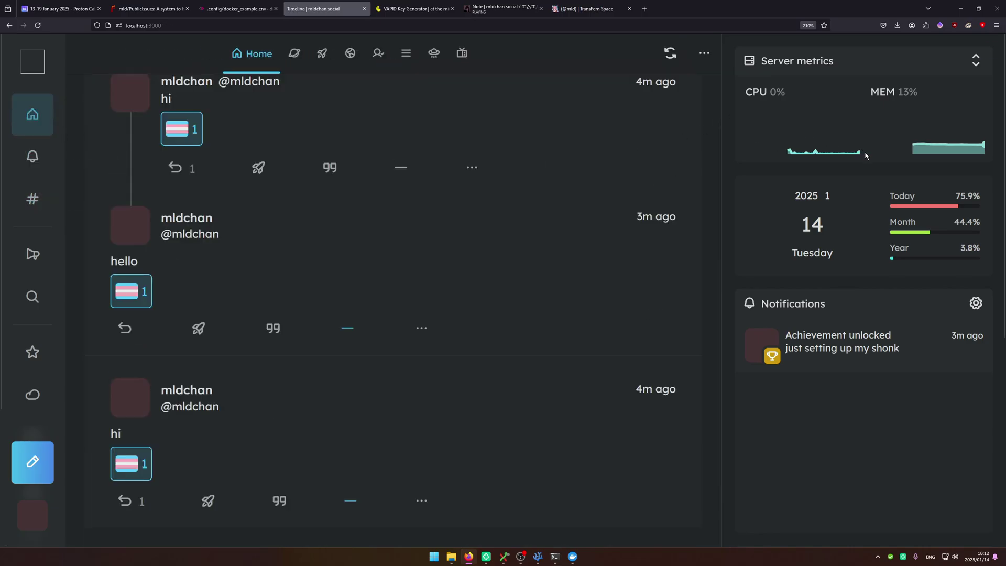
scroll(150, 267, "up", 2)
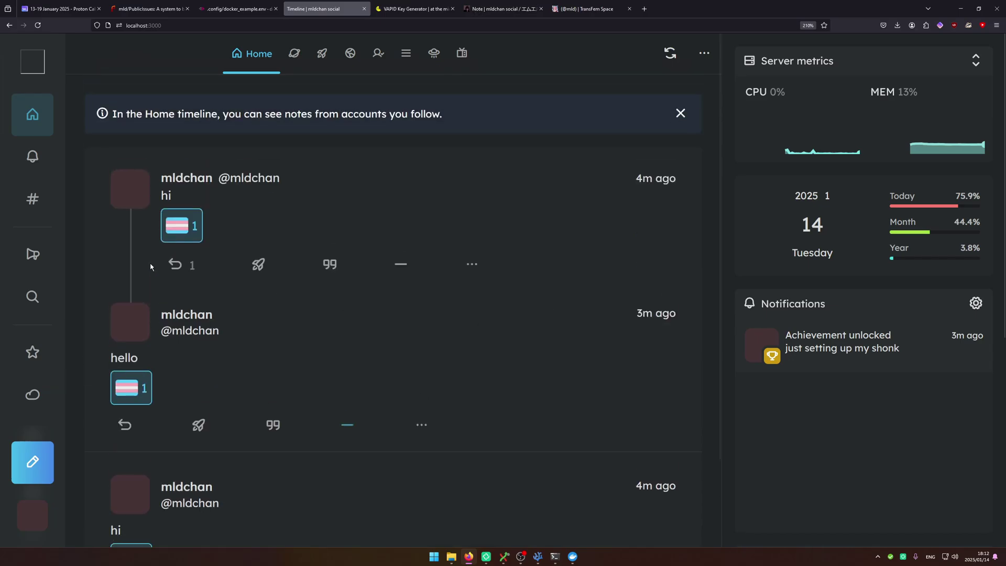
Close the mldchan and TransFem Space tabs and stop the Sharkey containers again.
left_click(629, 9)
left_click(540, 8)
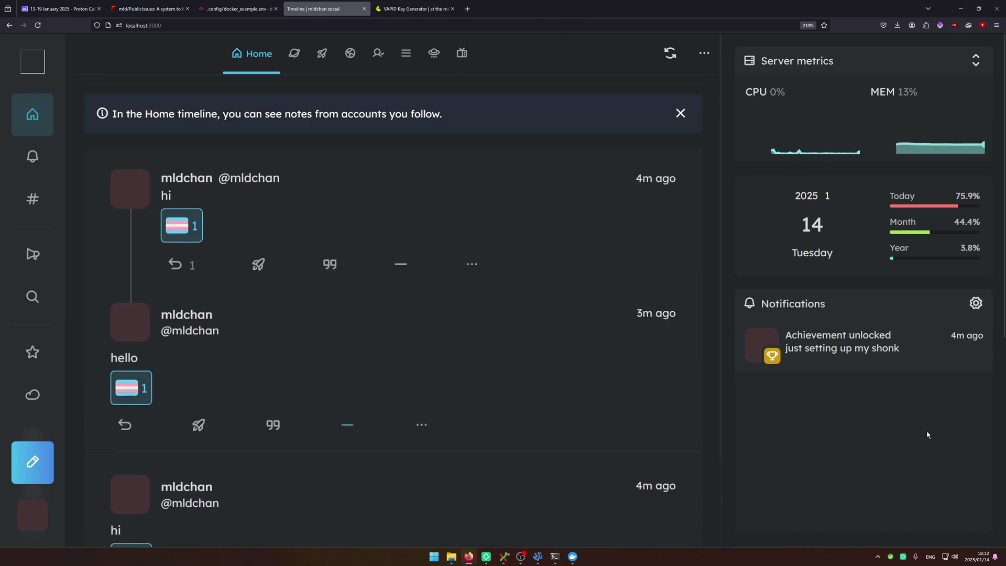
mouse_move(555, 556)
left_click(595, 516)
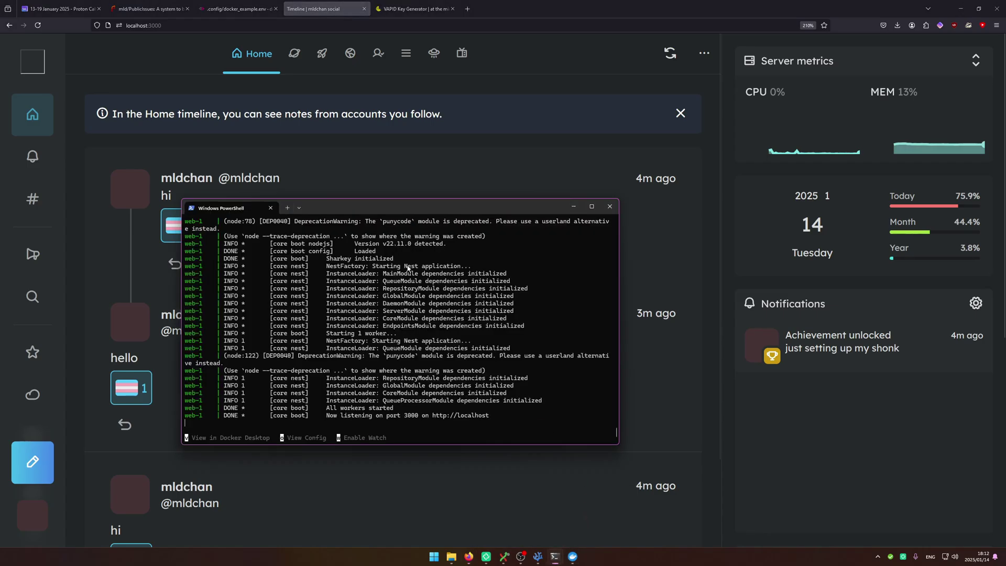
key("ctrl+c")
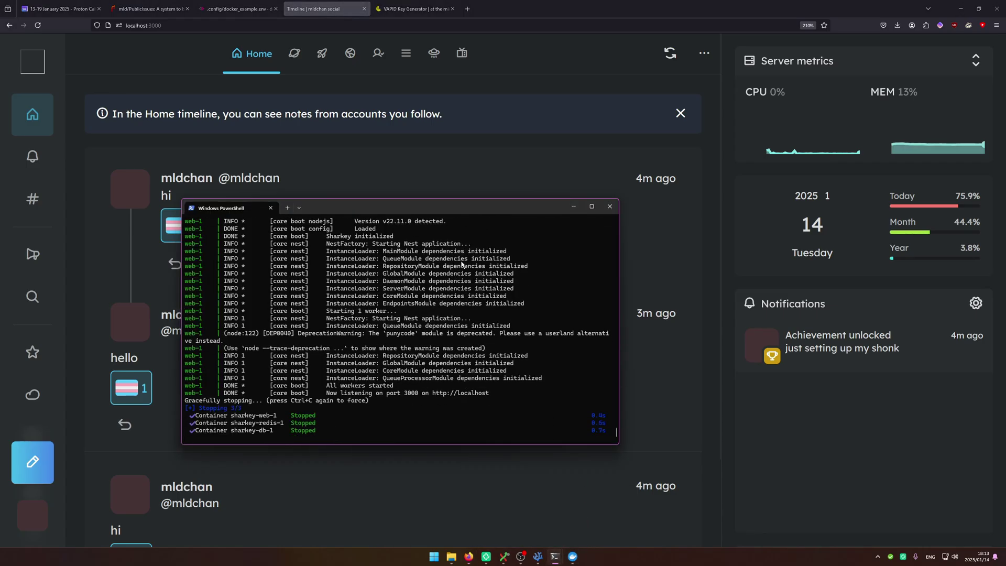